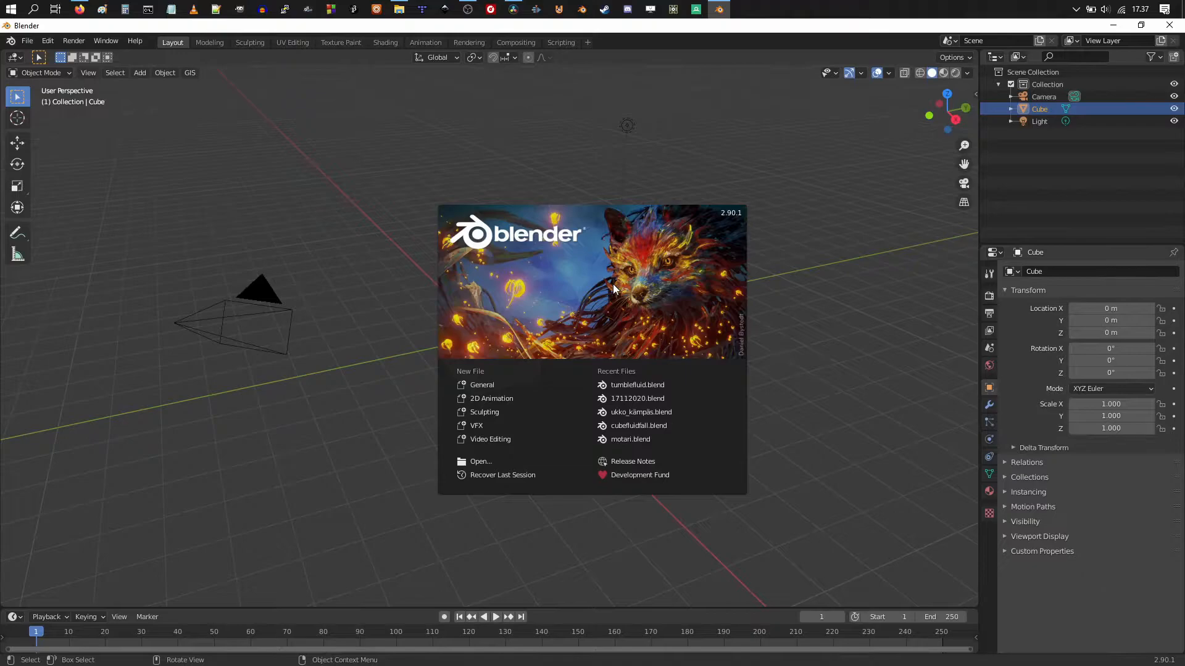
- Dismiss the splash screen and scale the default cube up uniformly to about 5.49
click(624, 287)
shift+middle_drag(597, 301, 566, 331)
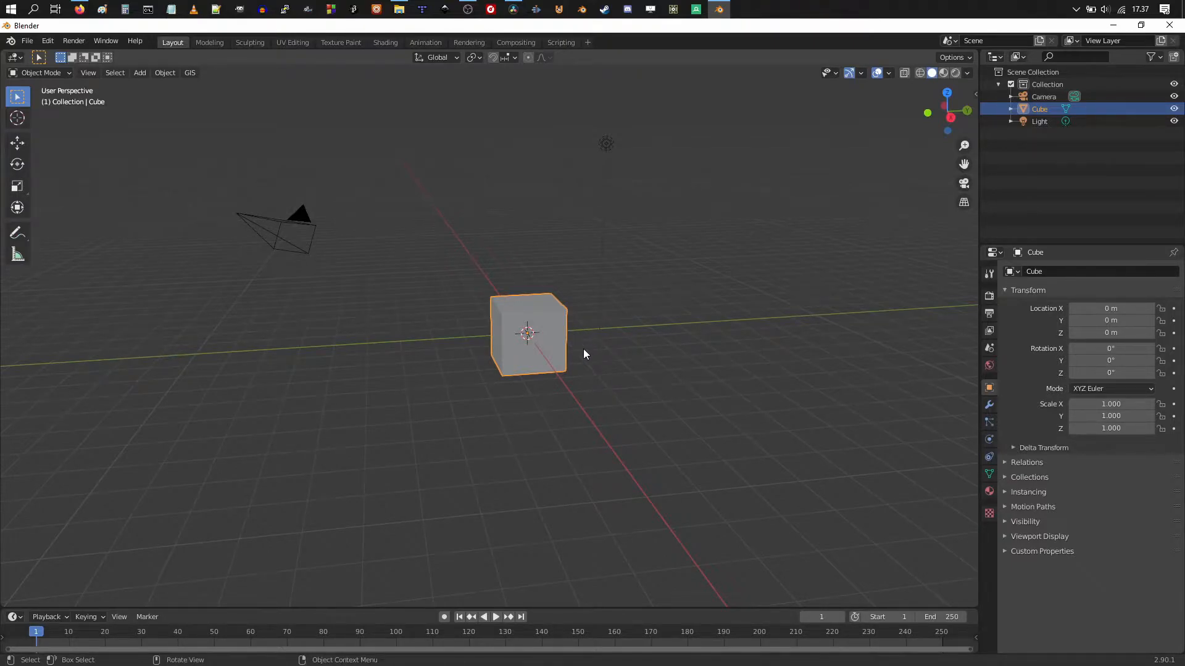
middle_drag(568, 342, 534, 335)
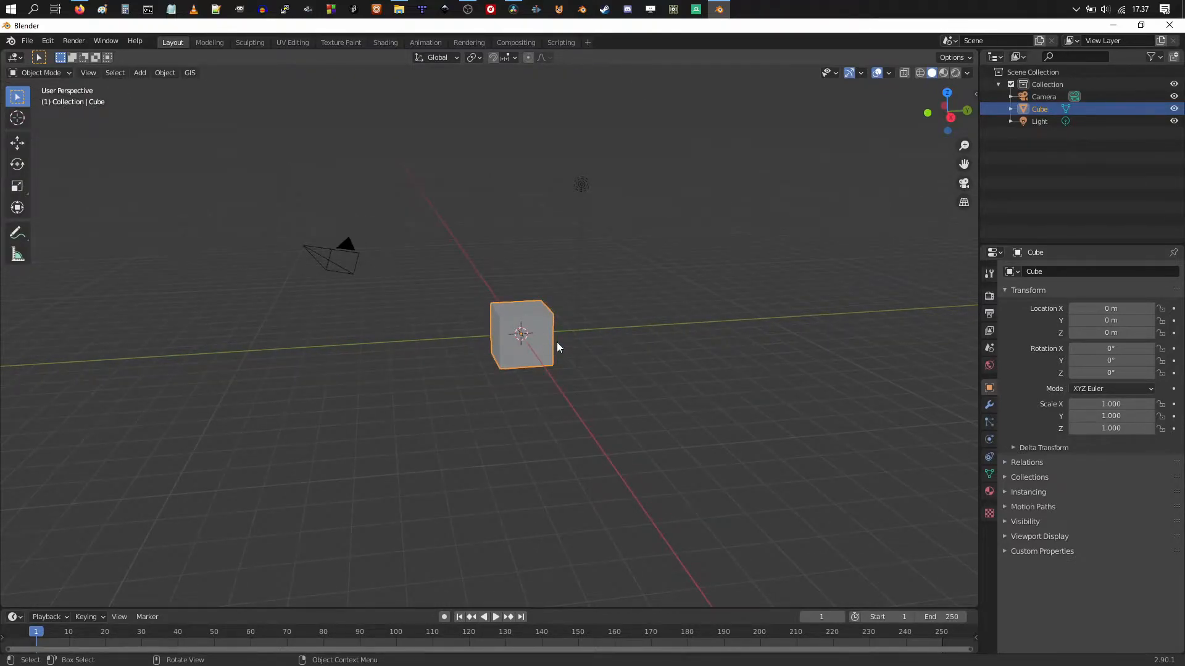
key(s)
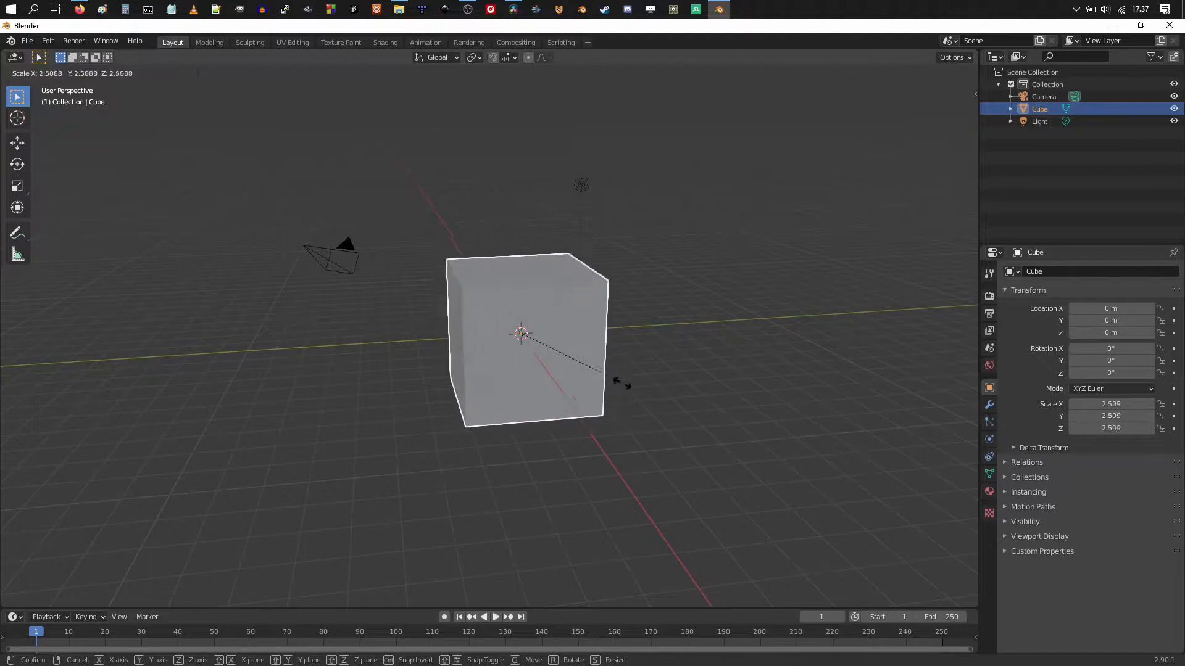
click(736, 443)
middle_drag(629, 386, 630, 358)
- Raise the large cube about 4.28 m along the Z axis
key(g)
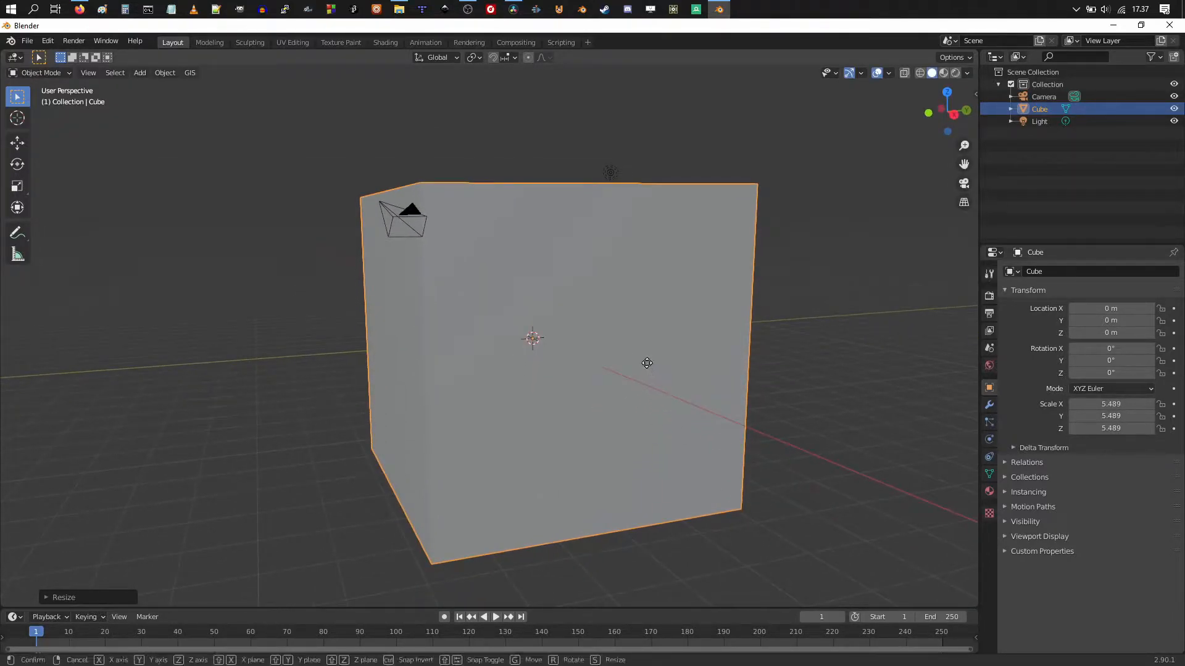
key(z)
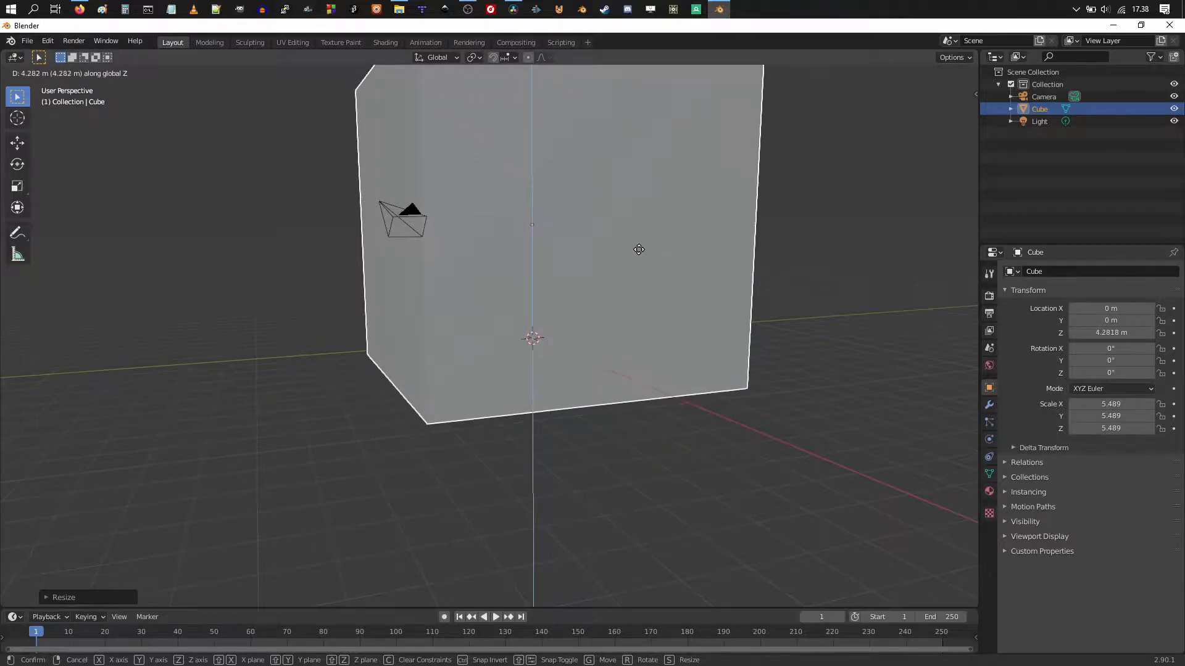
click(639, 250)
middle_drag(665, 269, 573, 338)
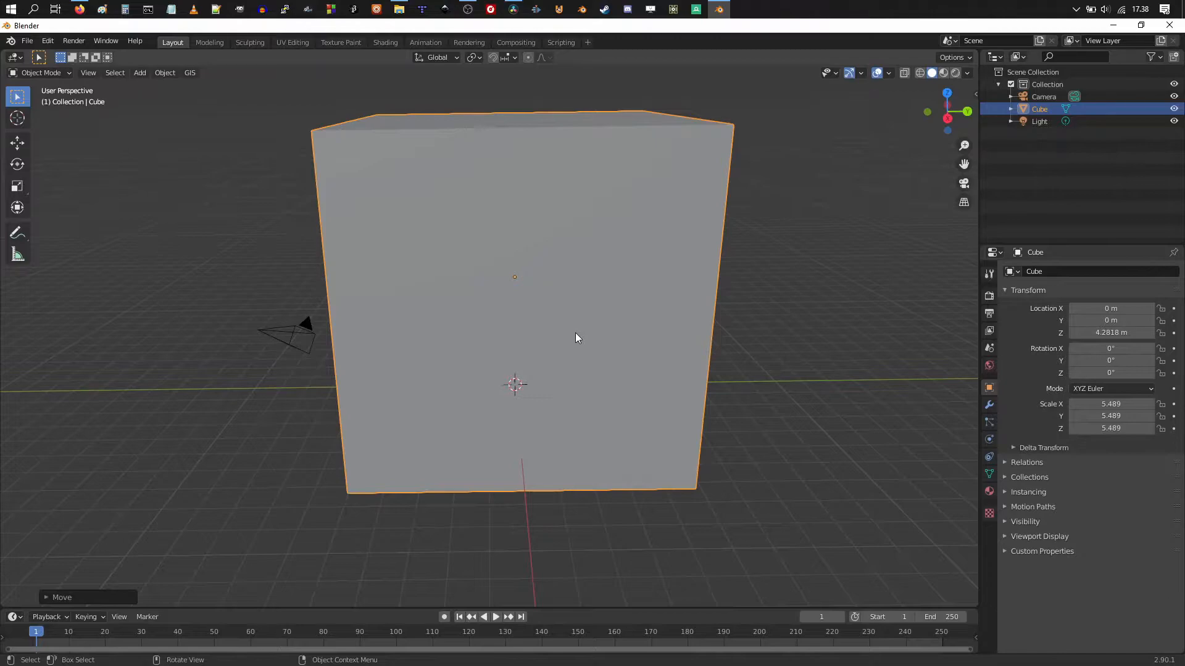
- Switch the viewport shading to Wireframe
key(z)
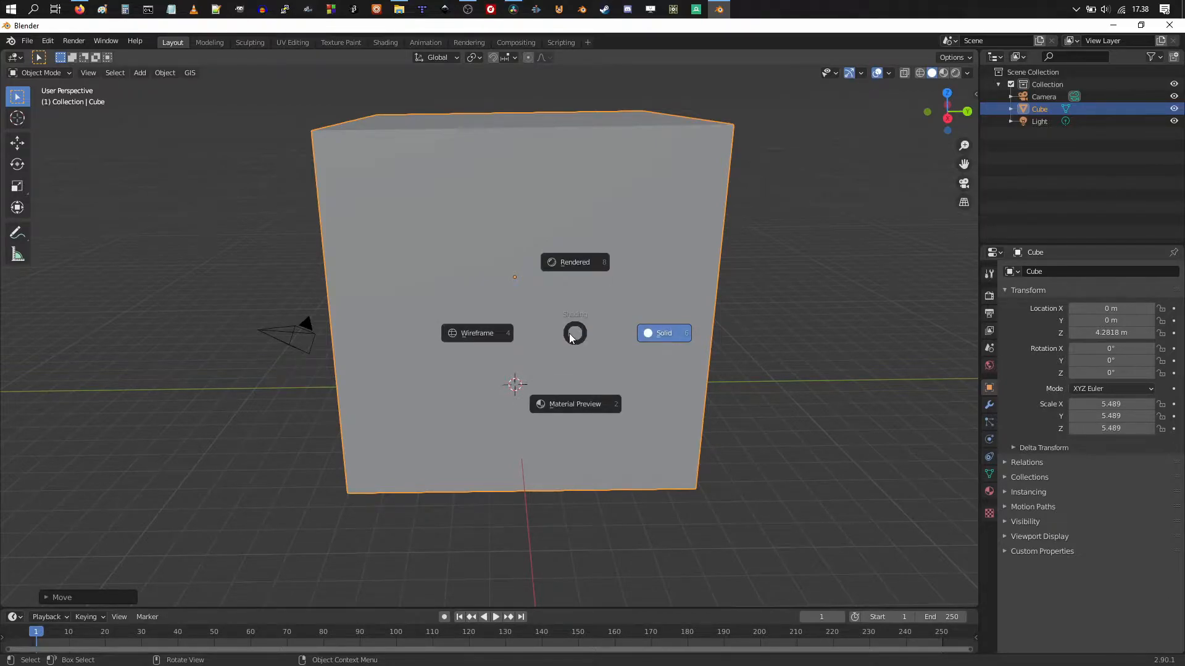
click(483, 334)
middle_drag(513, 350, 551, 346)
scroll(552, 346, up, 3)
scroll(552, 345, down, 4)
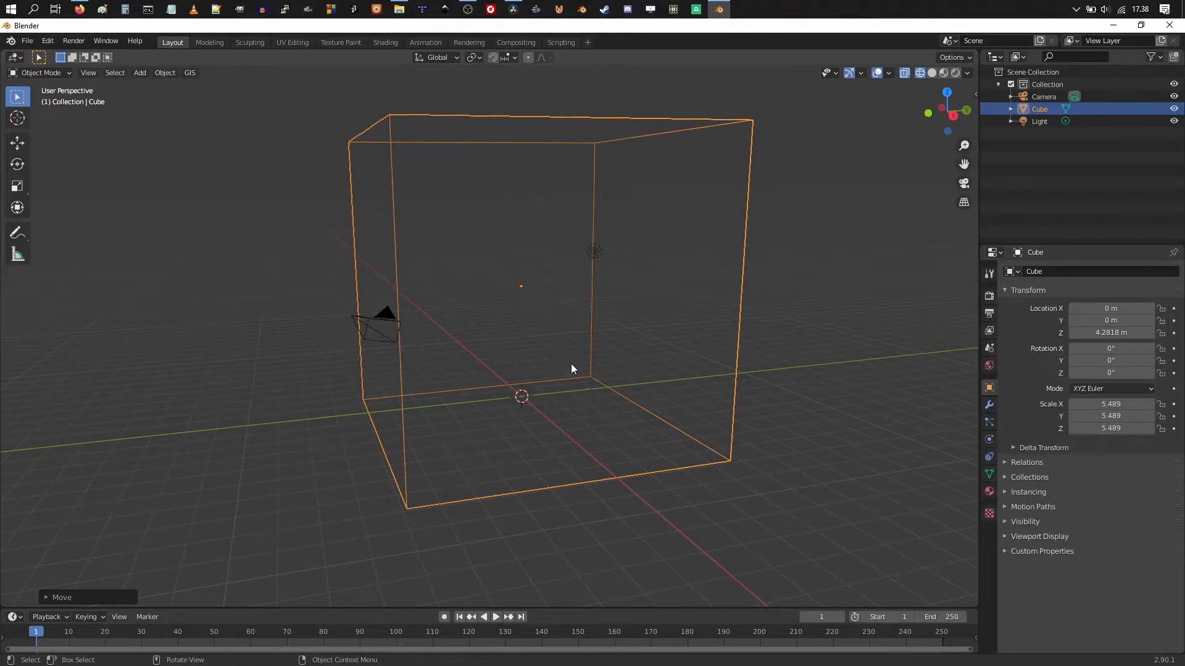
- Add a second cube and move it into the upper part of the large cube, at a height of about 6.49 m
key(shift+a)
mouse_move(570, 364)
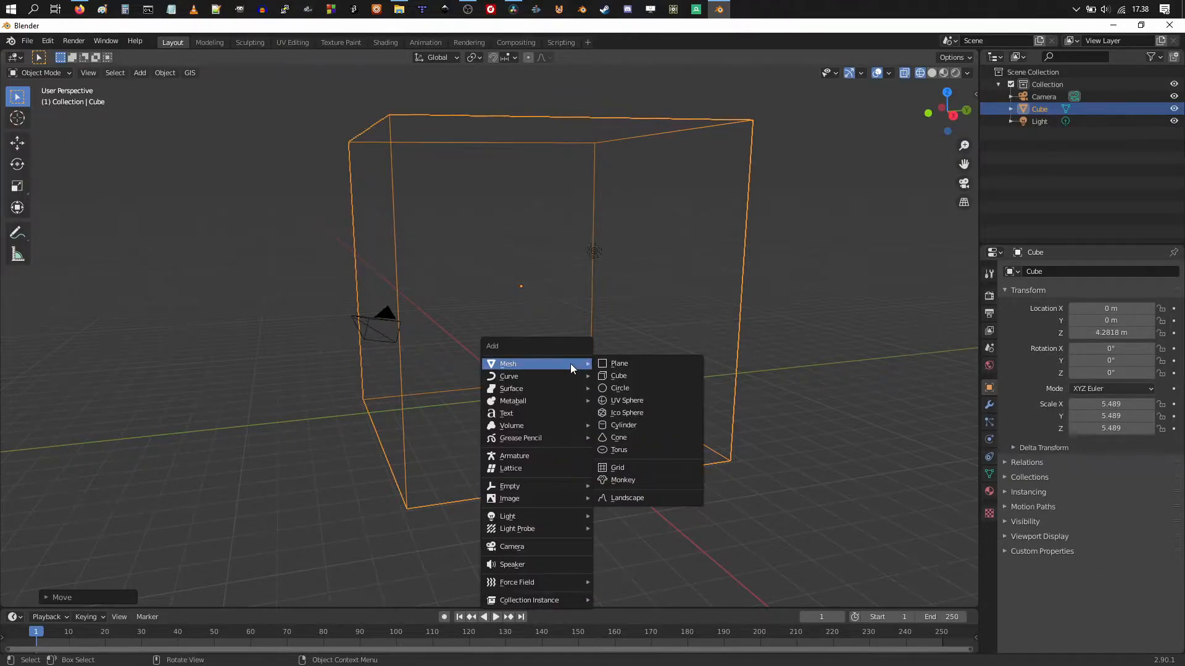
click(613, 375)
mouse_move(568, 405)
middle_down()
mouse_move(598, 372)
mouse_move(576, 372)
mouse_move(564, 402)
middle_up()
key(g)
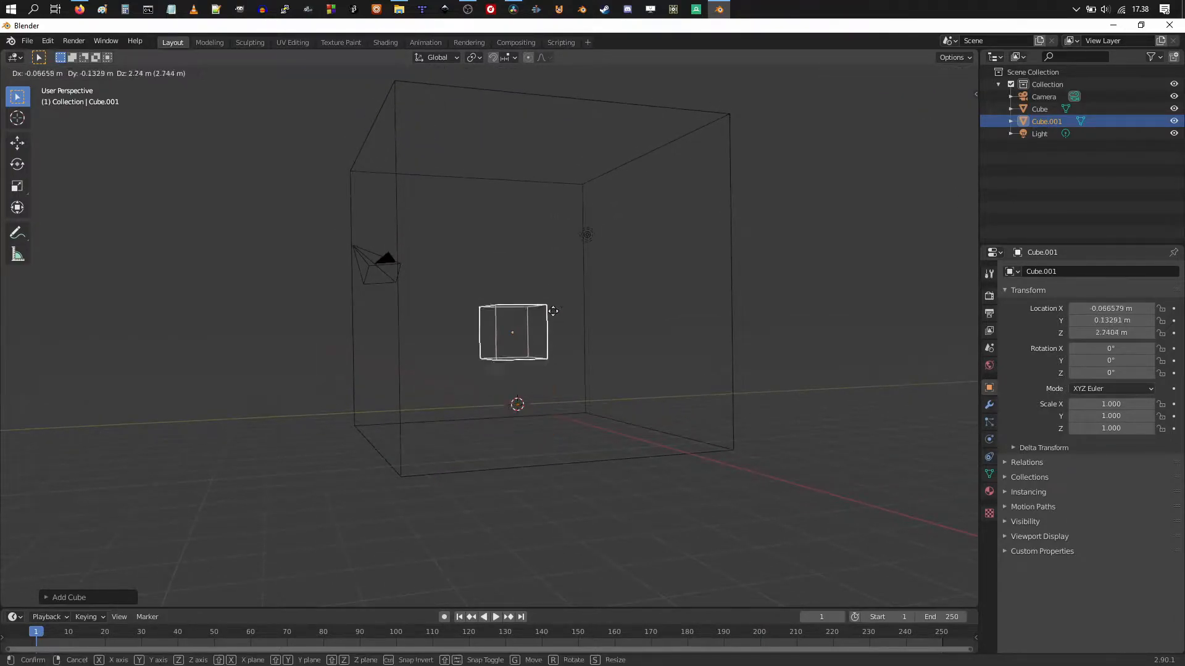
click(551, 229)
middle_drag(553, 231, 541, 290)
shift+middle_drag(541, 290, 546, 323)
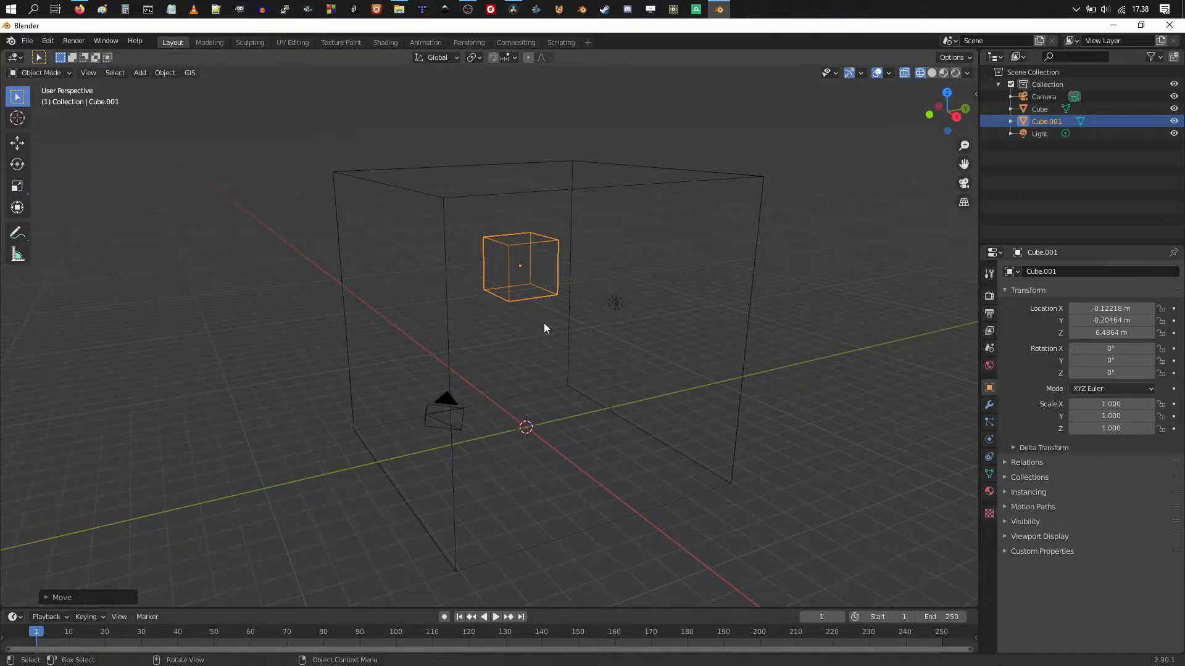
middle_drag(585, 340, 574, 367)
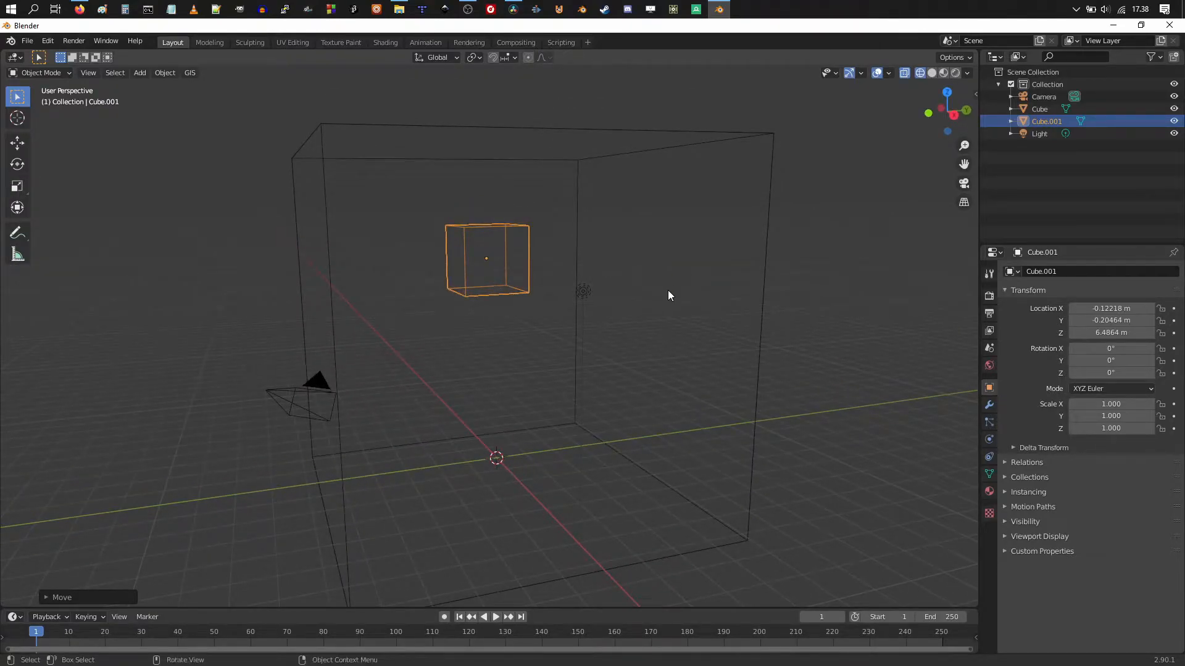
- Enable Fluid physics on the small cube as a Flow object, with flow type Liquid and flow behavior Inflow
click(987, 439)
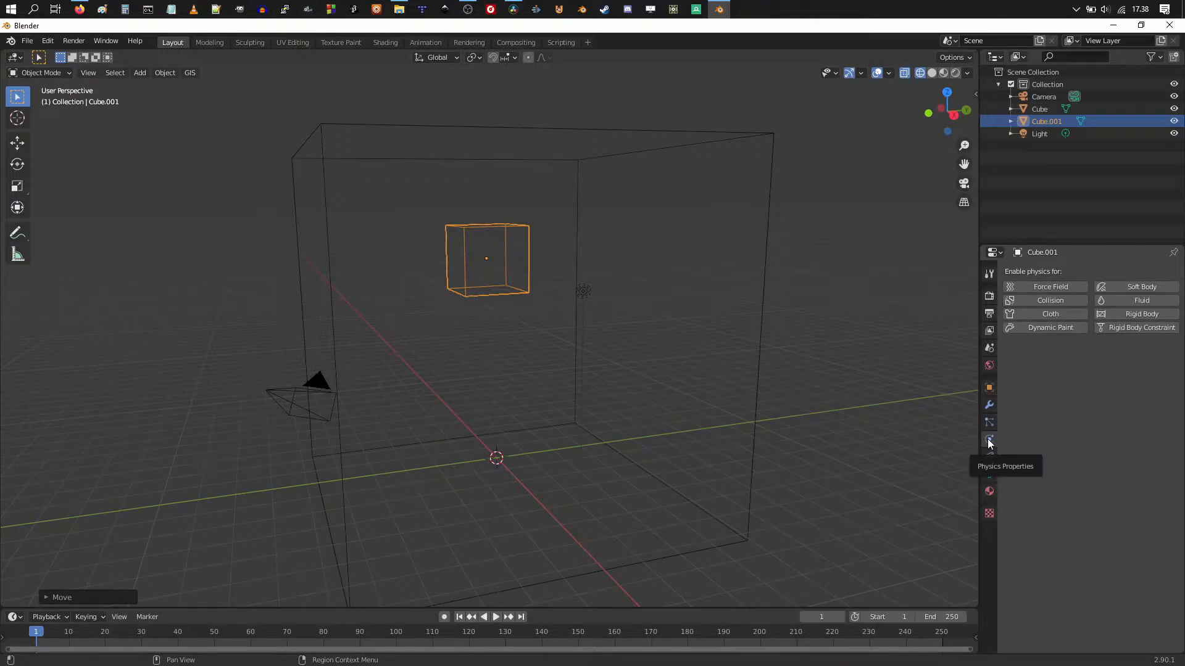
click(1117, 300)
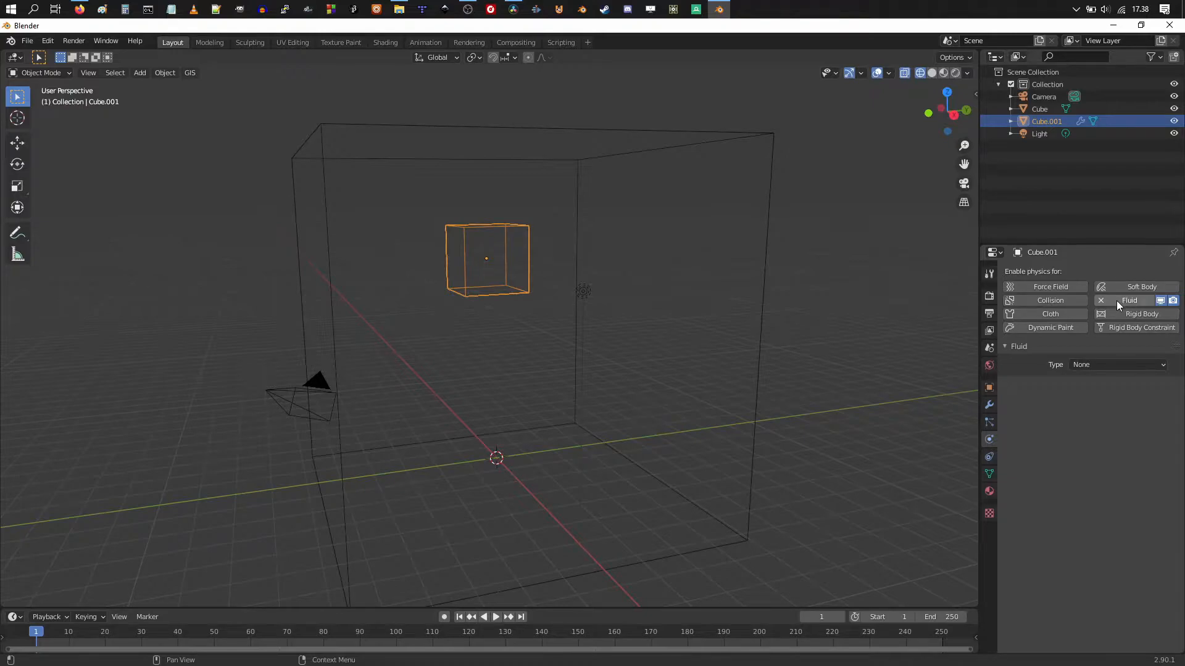
click(1086, 364)
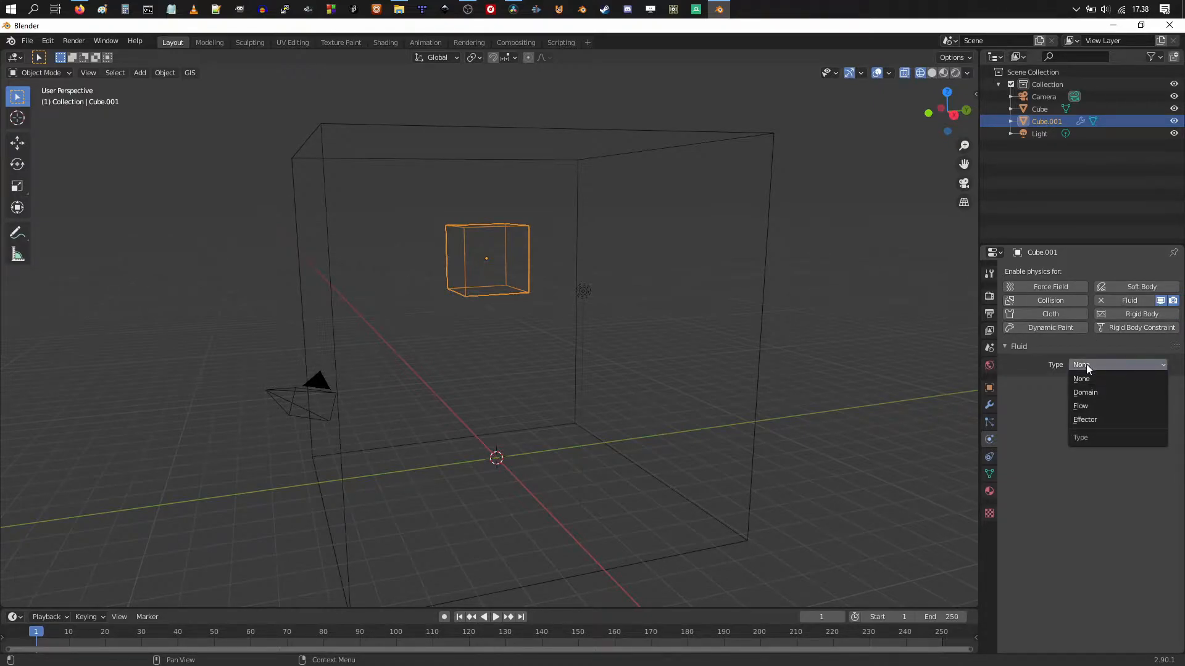
click(1094, 405)
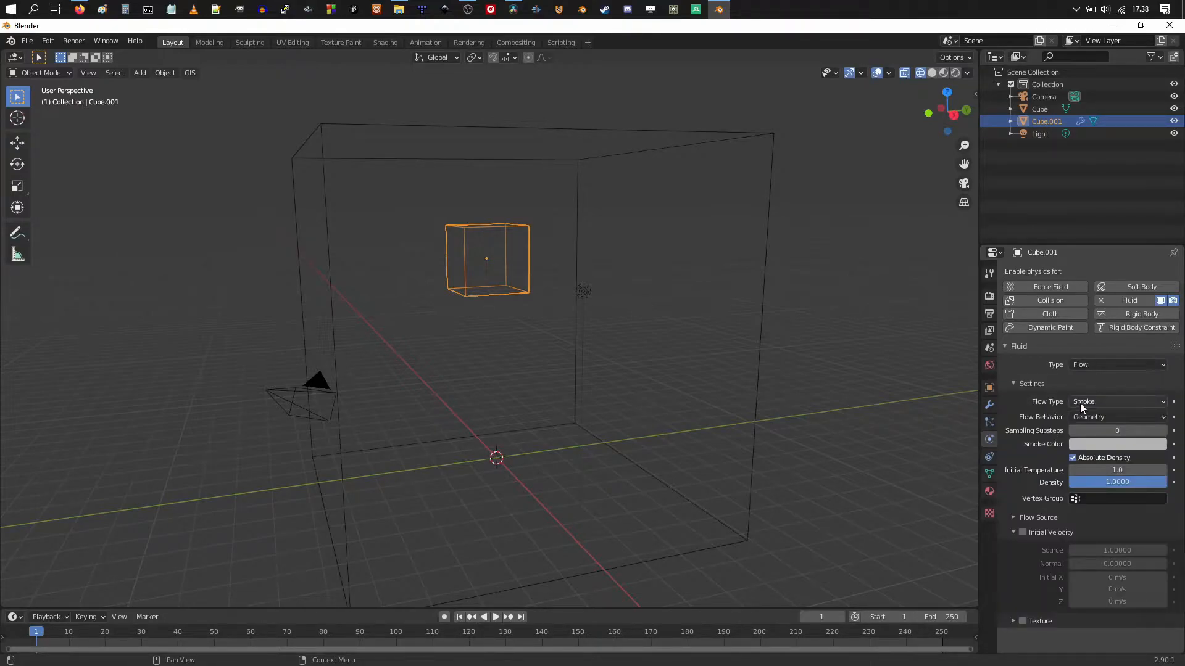
click(1090, 401)
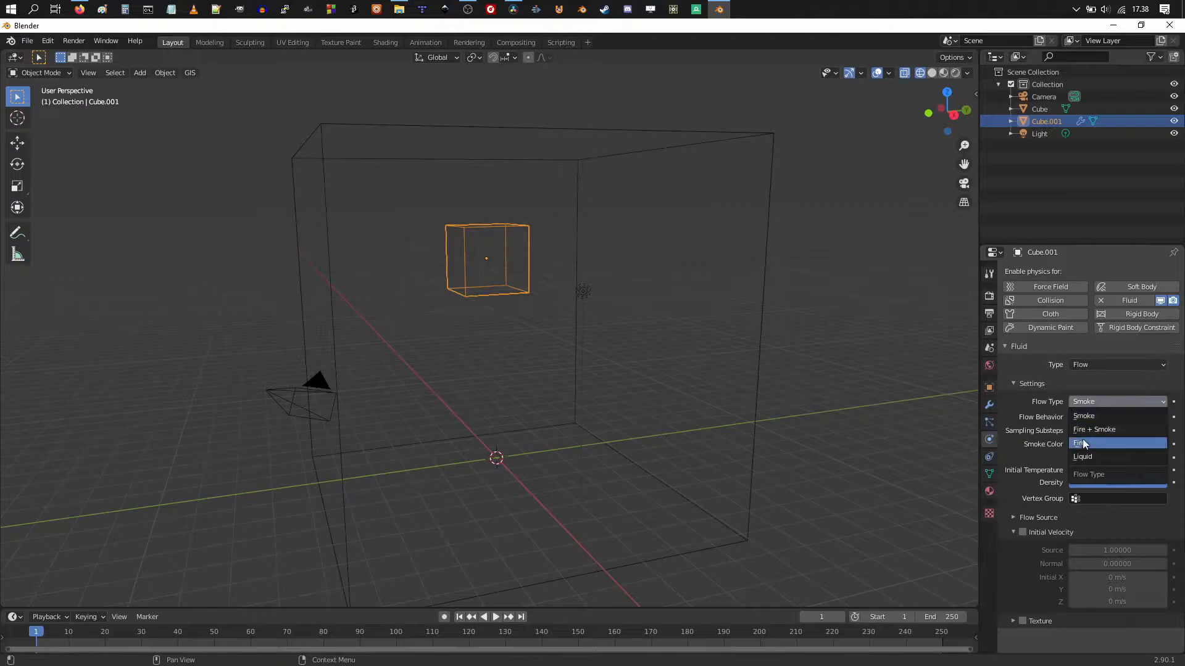
click(1088, 457)
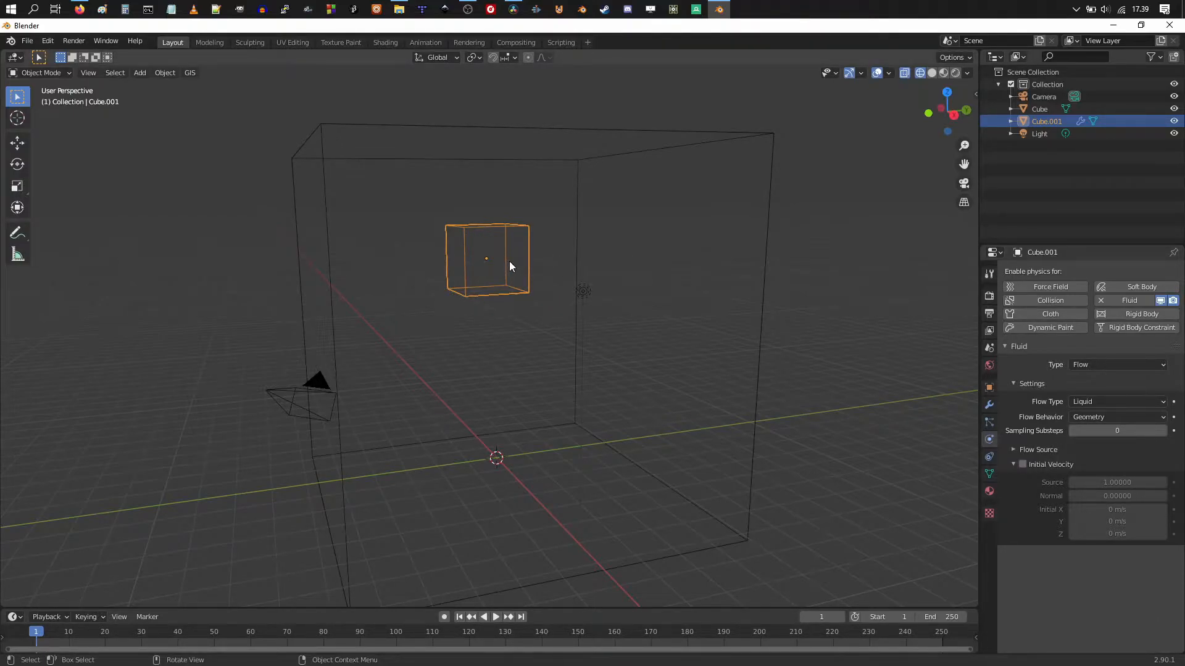
click(1081, 418)
click(1091, 432)
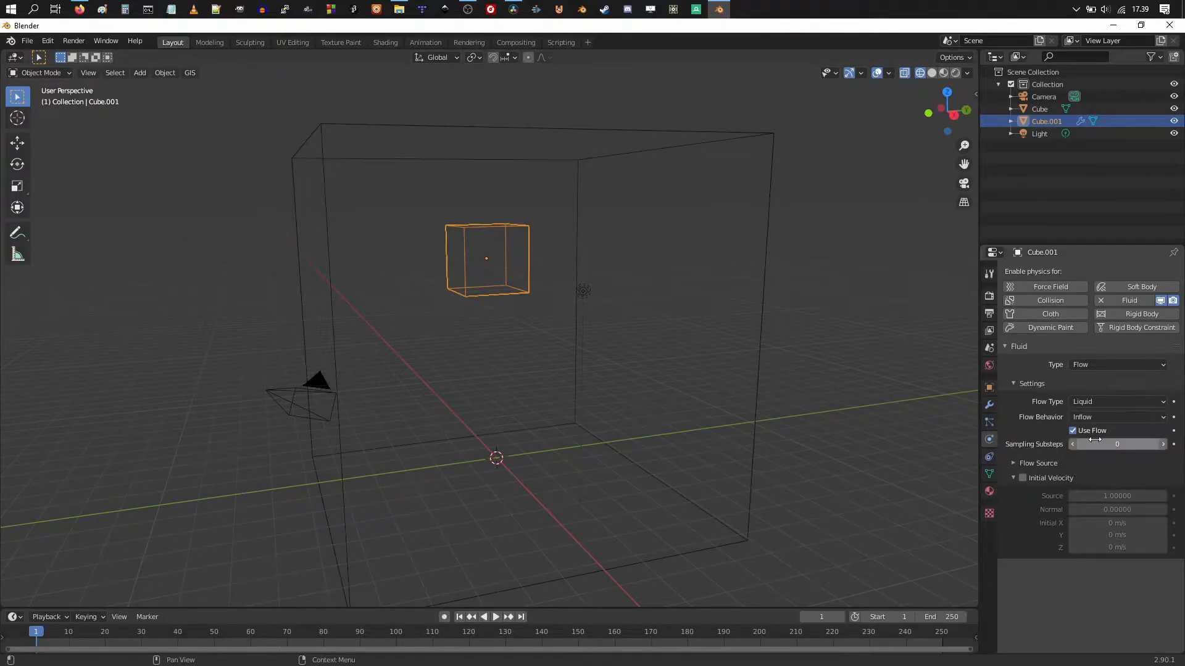
middle_drag(521, 288, 582, 277)
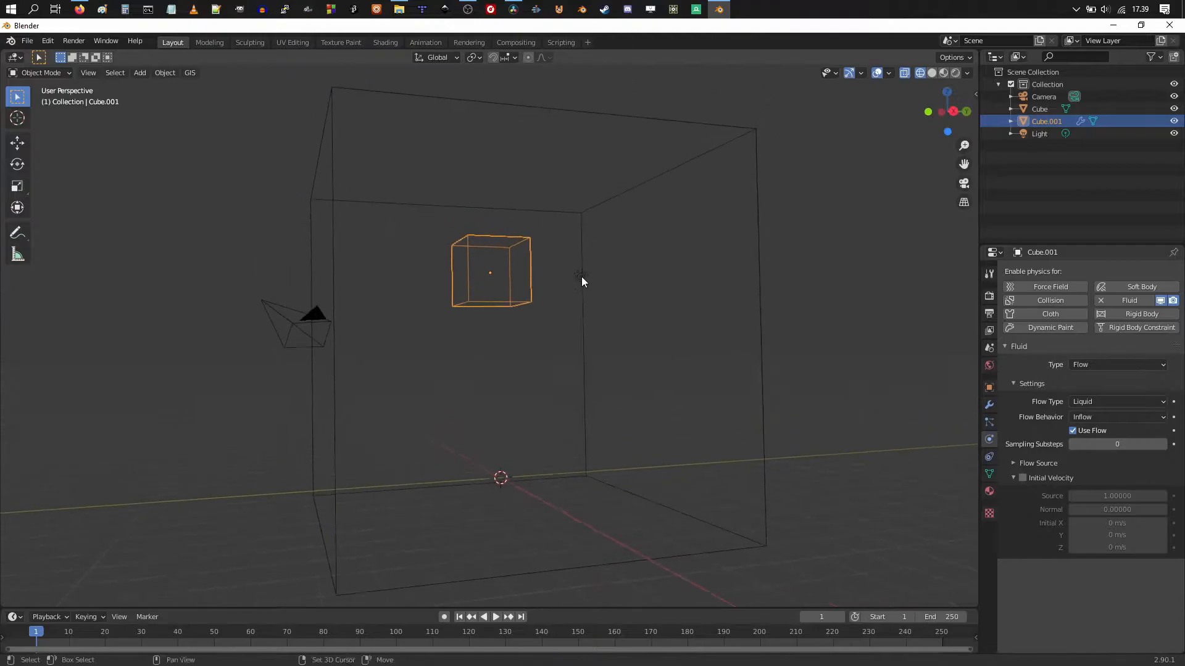
middle_drag(450, 240, 582, 285)
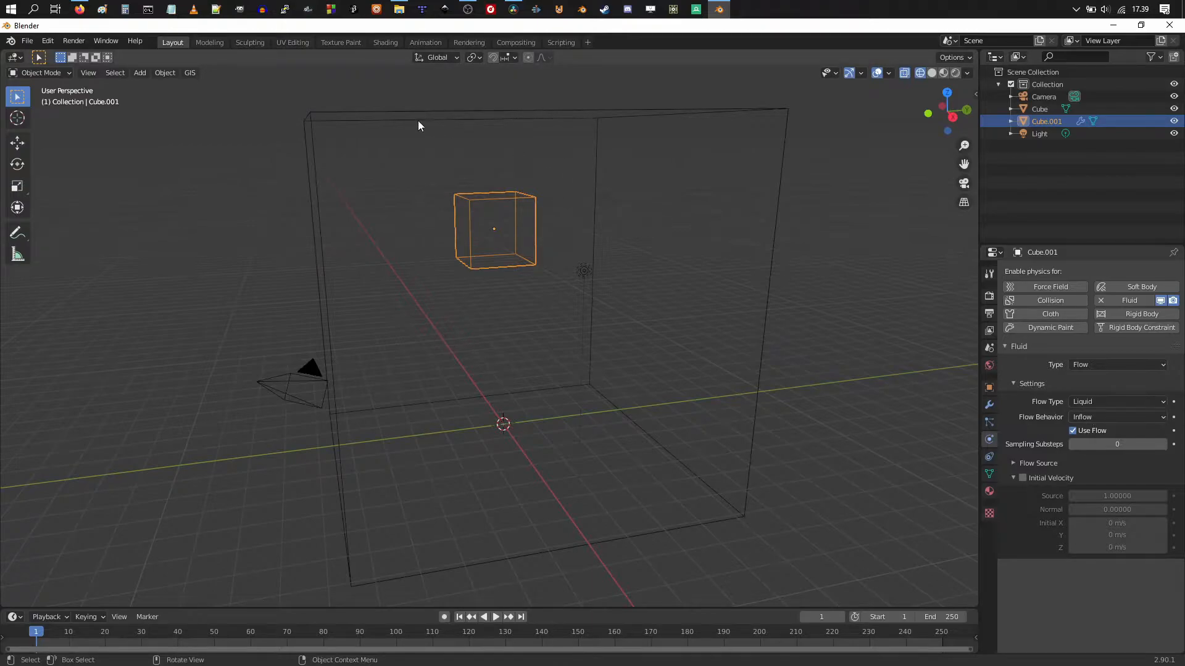
middle_drag(570, 378, 586, 341)
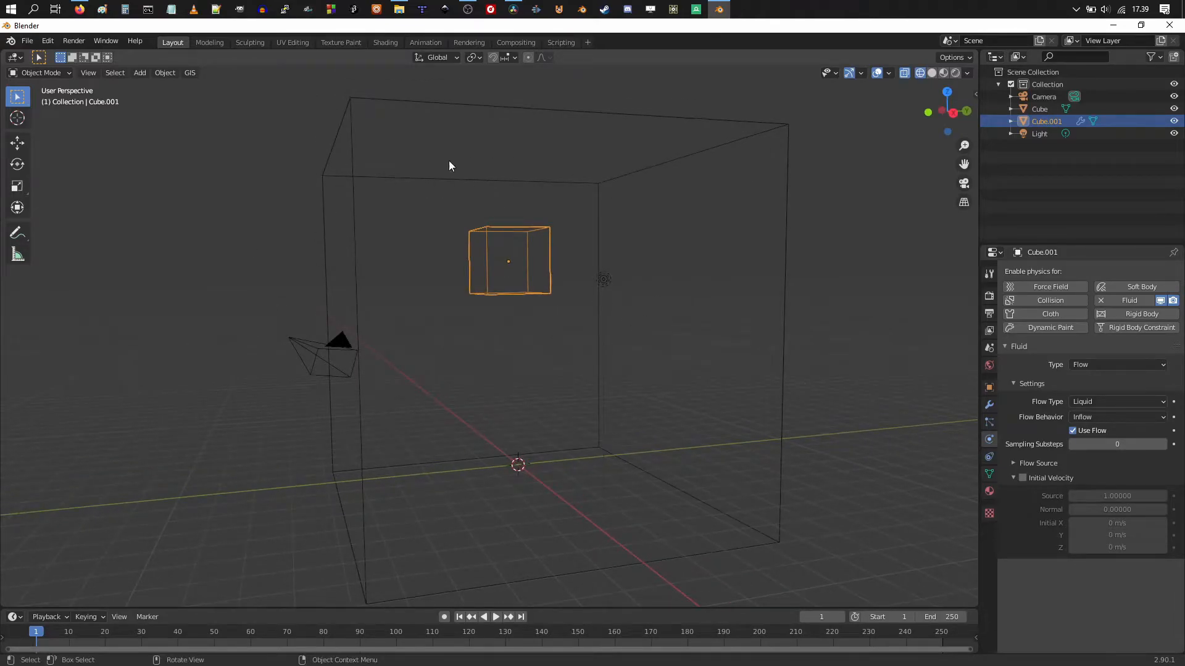
middle_drag(743, 434, 634, 370)
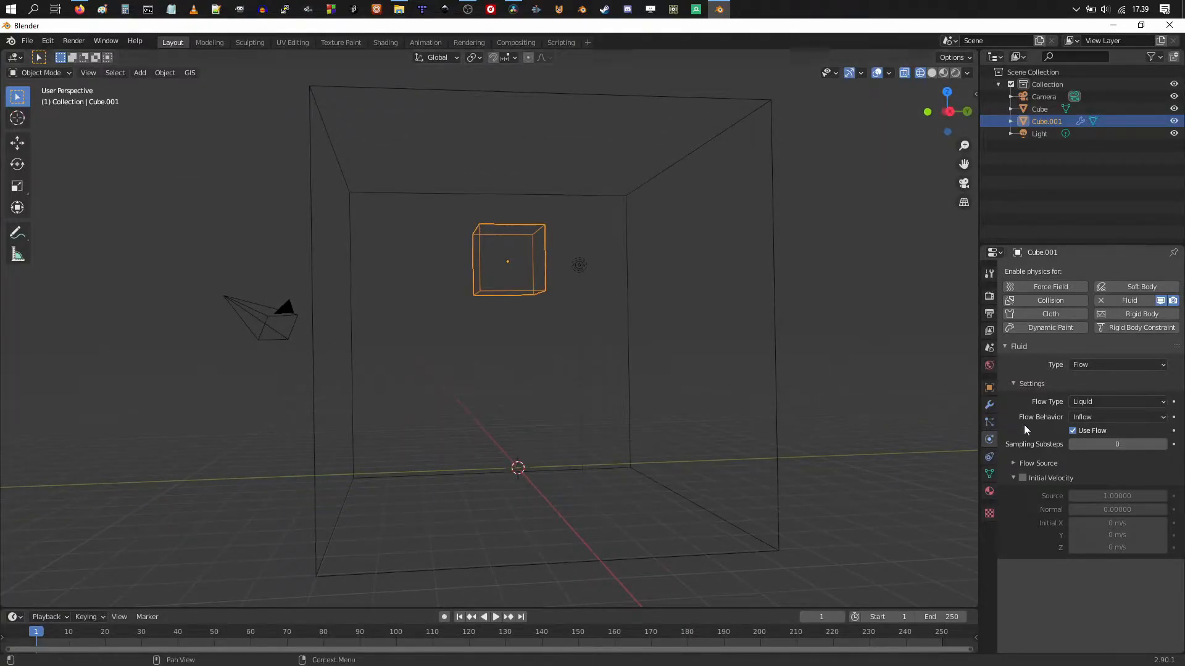
click(1089, 402)
click(1090, 401)
click(1090, 418)
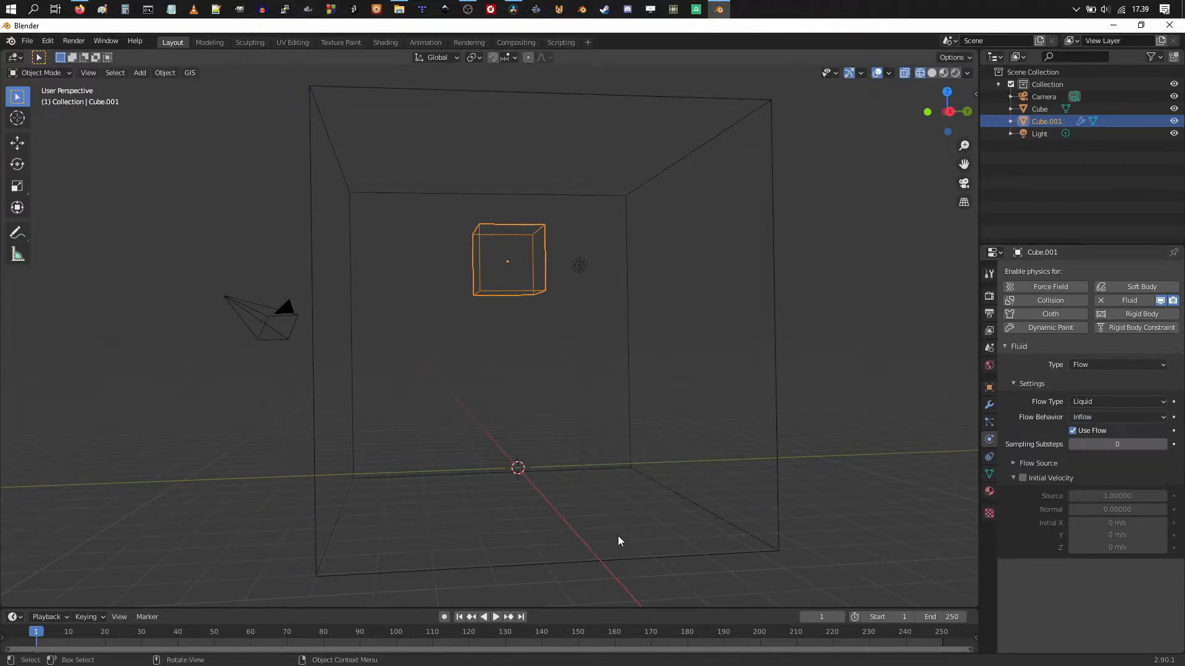
- Set the small cube's flow behavior to Geometry
scroll(687, 512, down, 3)
scroll(602, 476, up, 3)
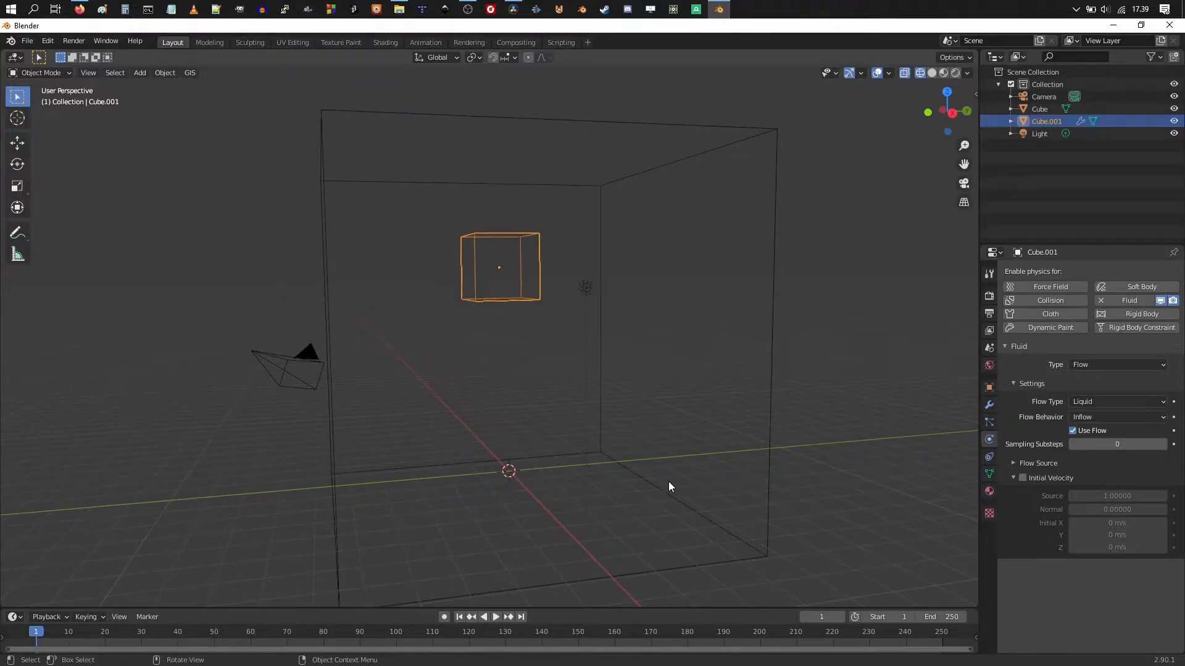
click(1099, 418)
click(1090, 457)
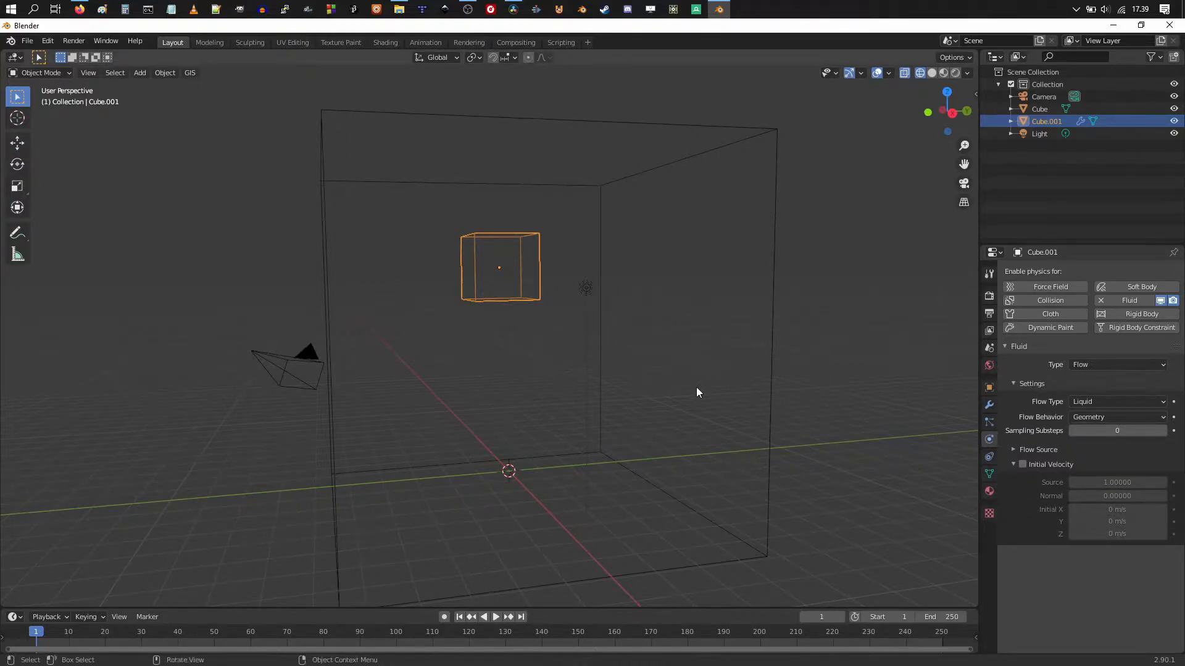
- Enable Fluid physics on the large cube as a Domain and set its domain type to Liquid
click(600, 192)
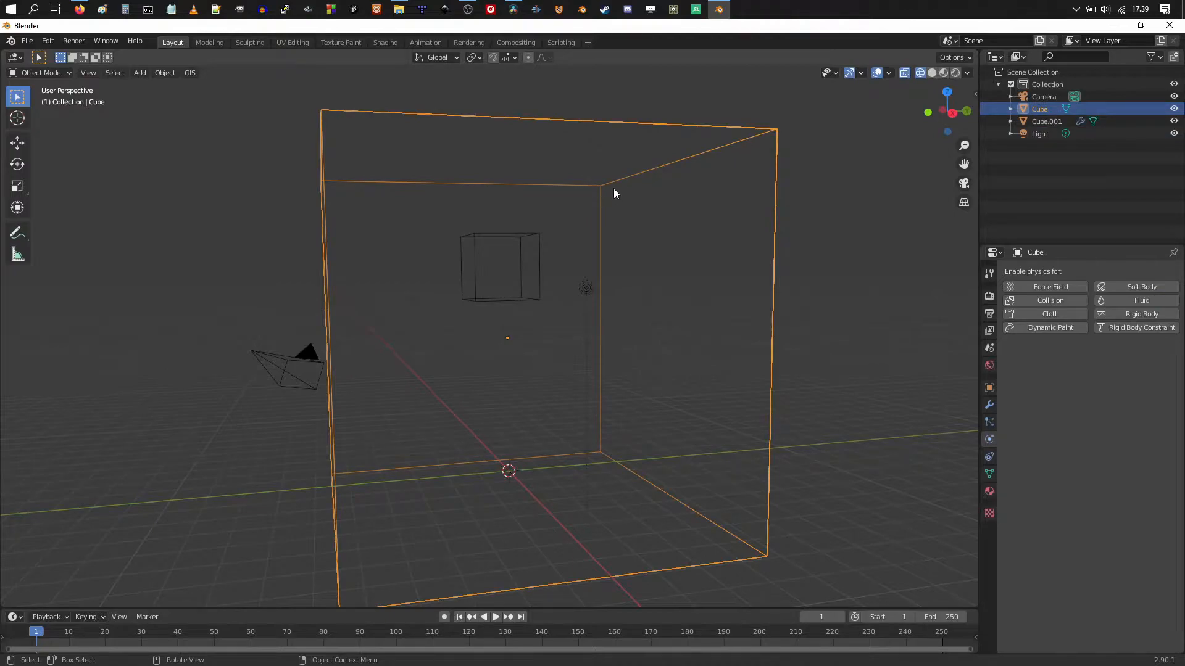
click(1121, 301)
click(1093, 364)
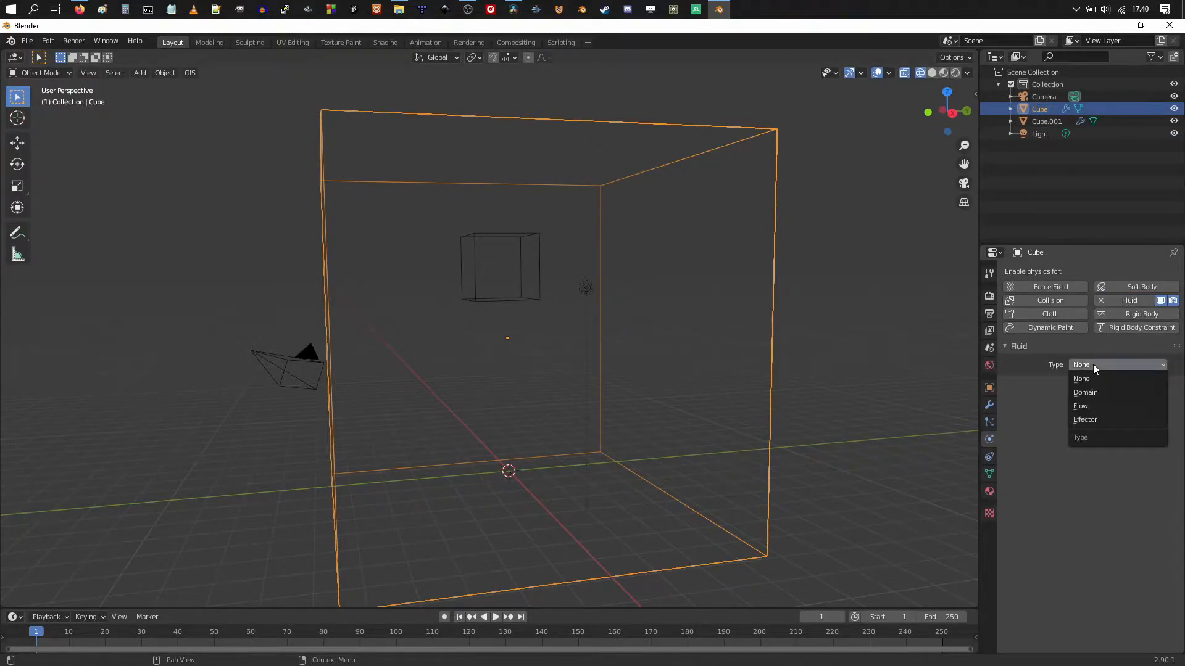
click(1092, 391)
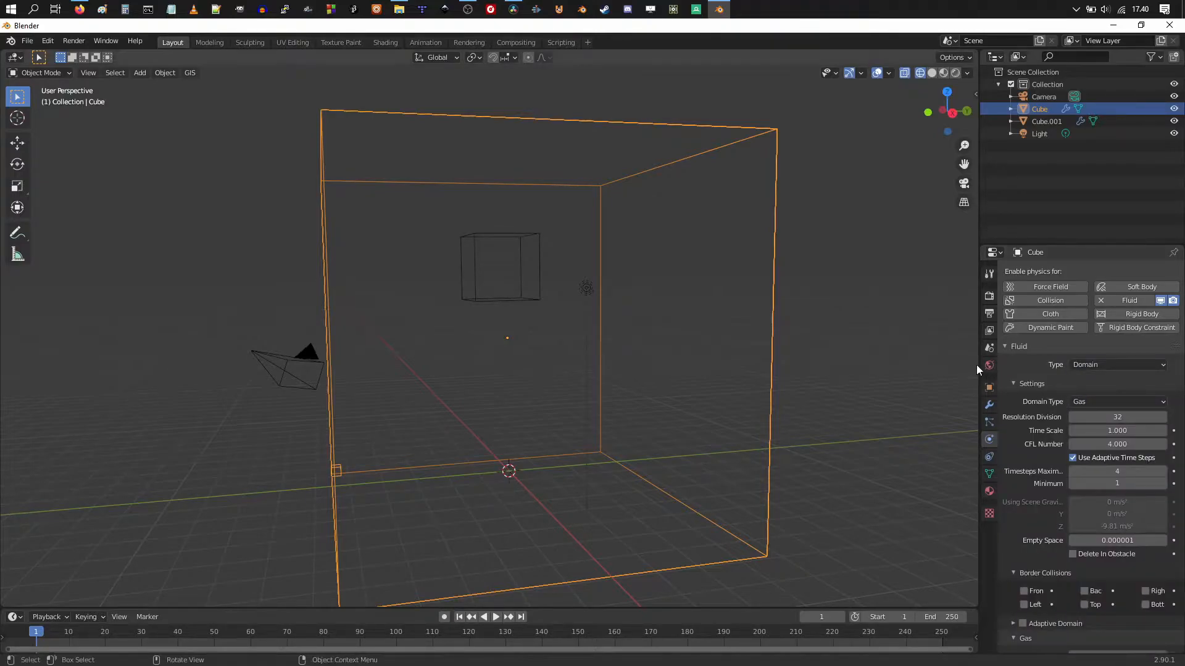
drag(979, 368, 923, 378)
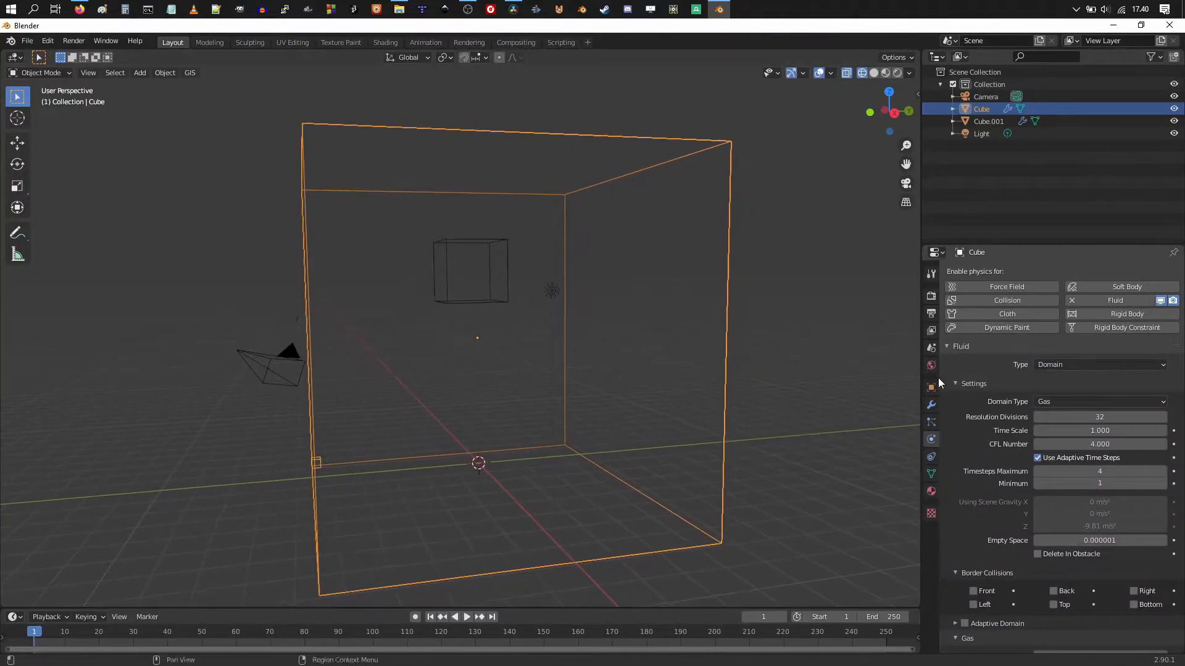
click(1070, 402)
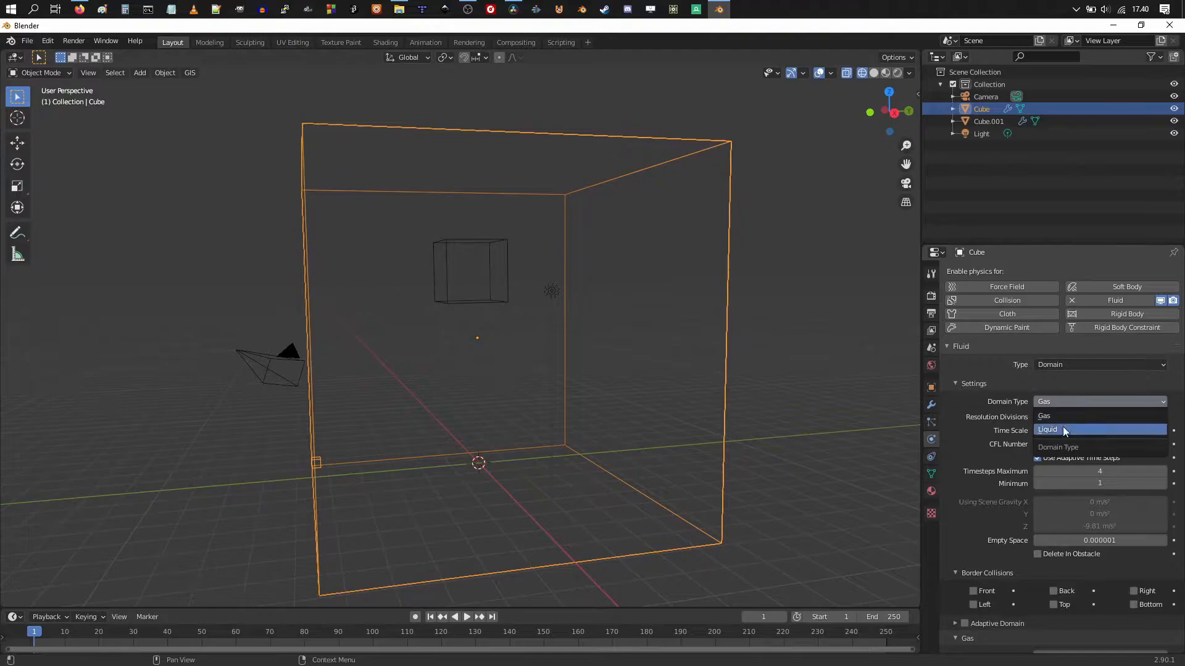
click(1061, 430)
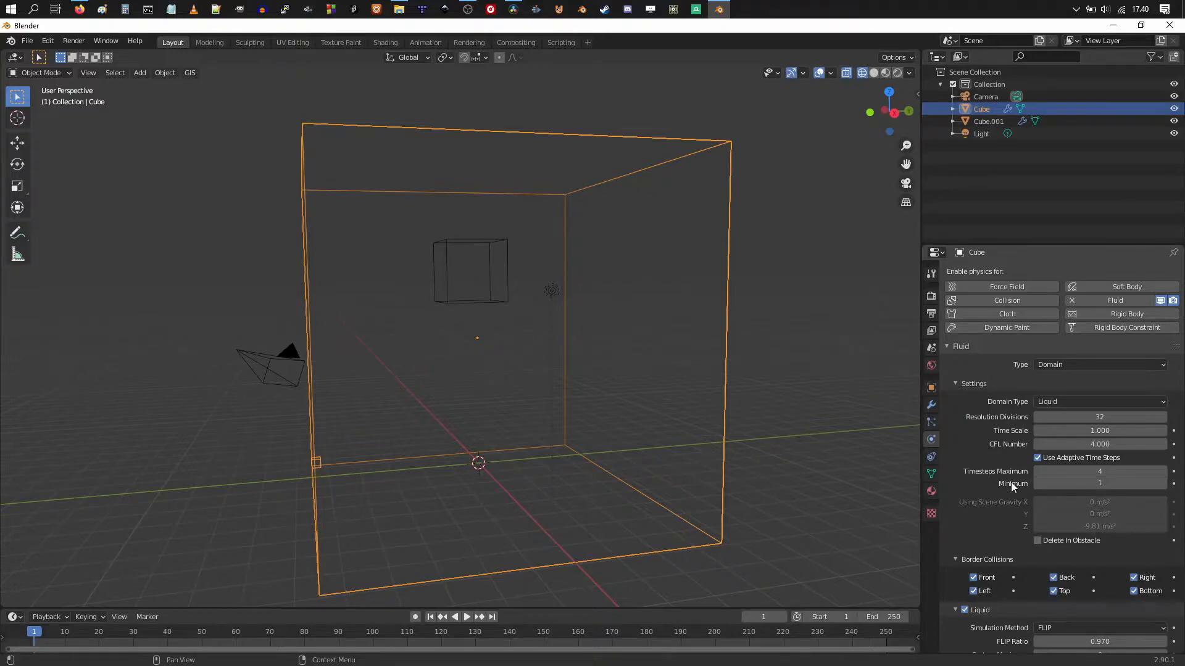
- Play the animation, enlarge the timeline area, and set the scene's end frame to 100
scroll(1079, 506, down, 2)
scroll(1080, 509, down, 10)
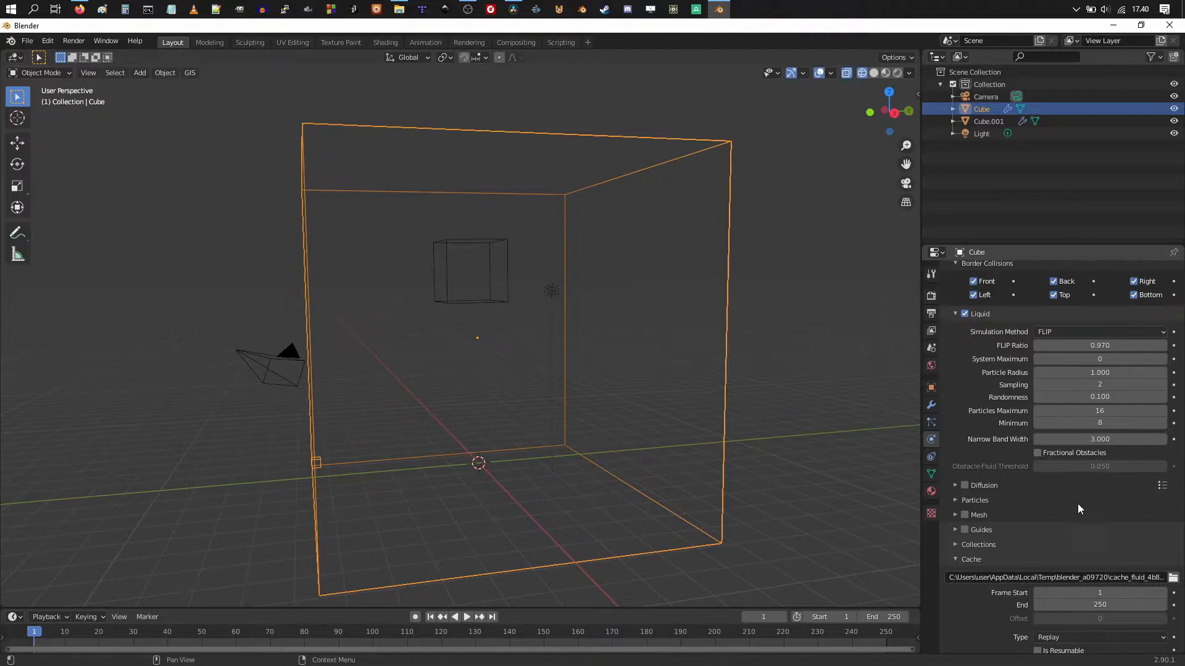
scroll(1077, 509, down, 2)
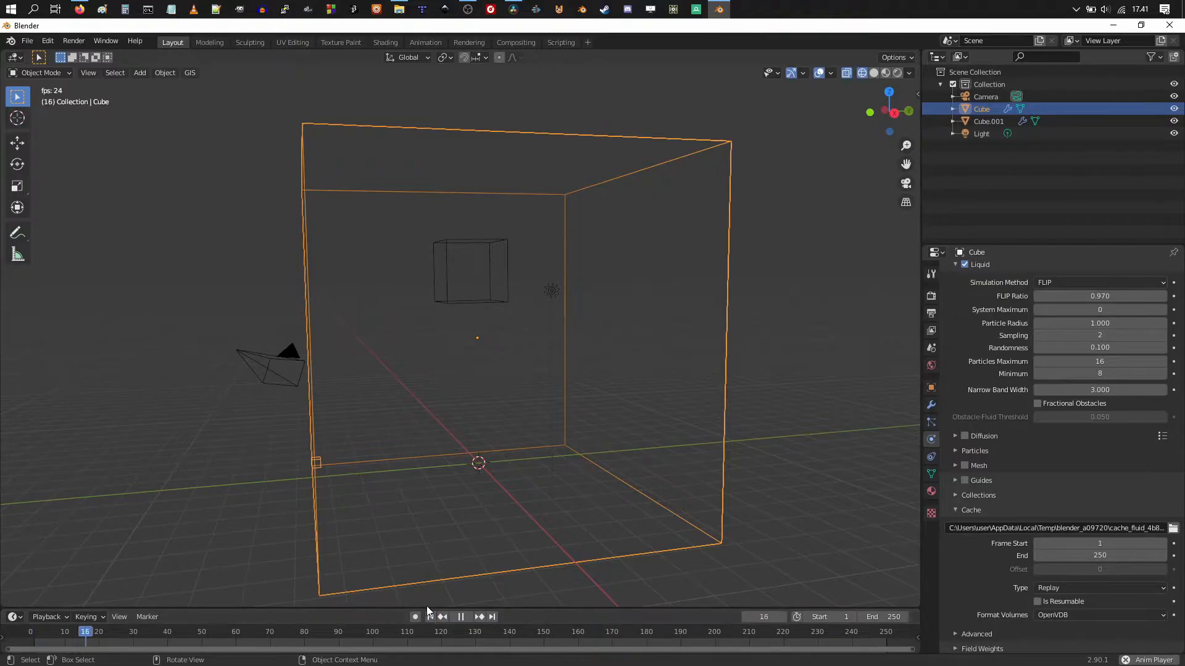
drag(426, 607, 432, 538)
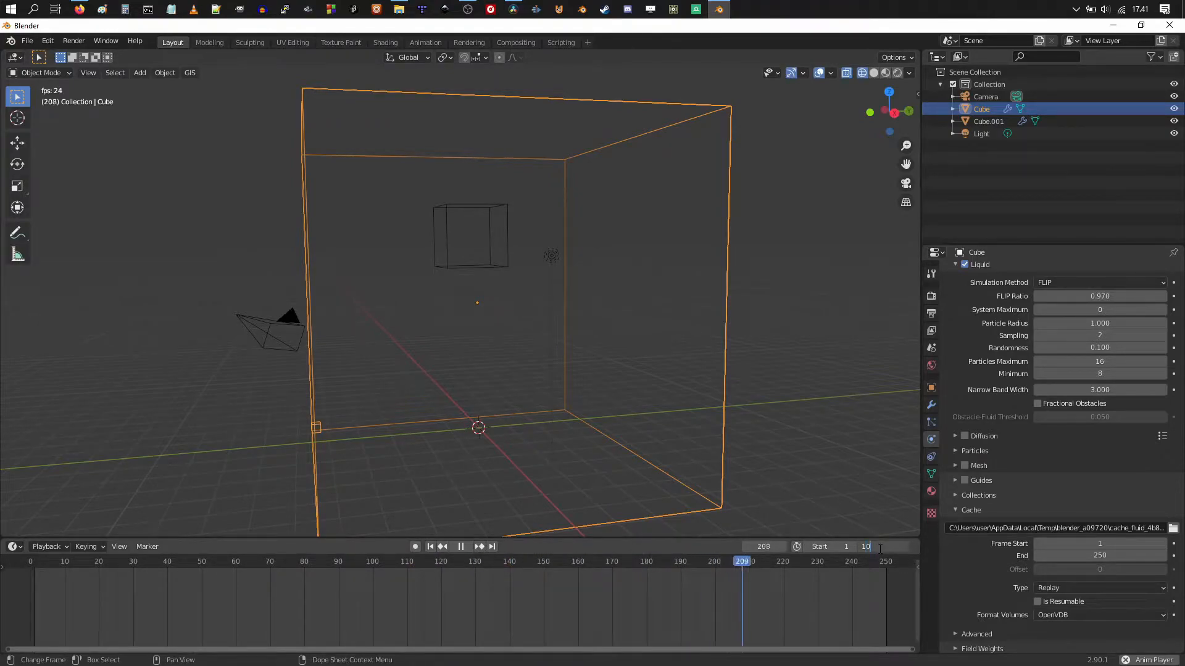
key(Return)
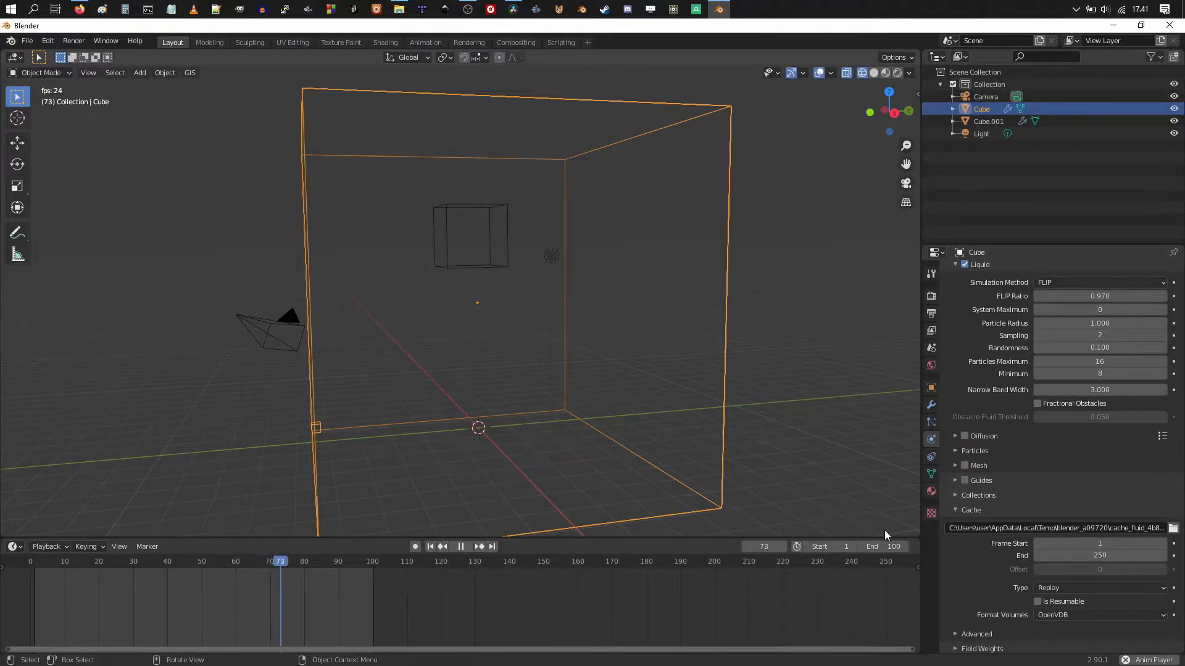
- Reset the domain's fluid cache by switching its type to All and back to Replay, and view the resulting liquid particles
click(1060, 587)
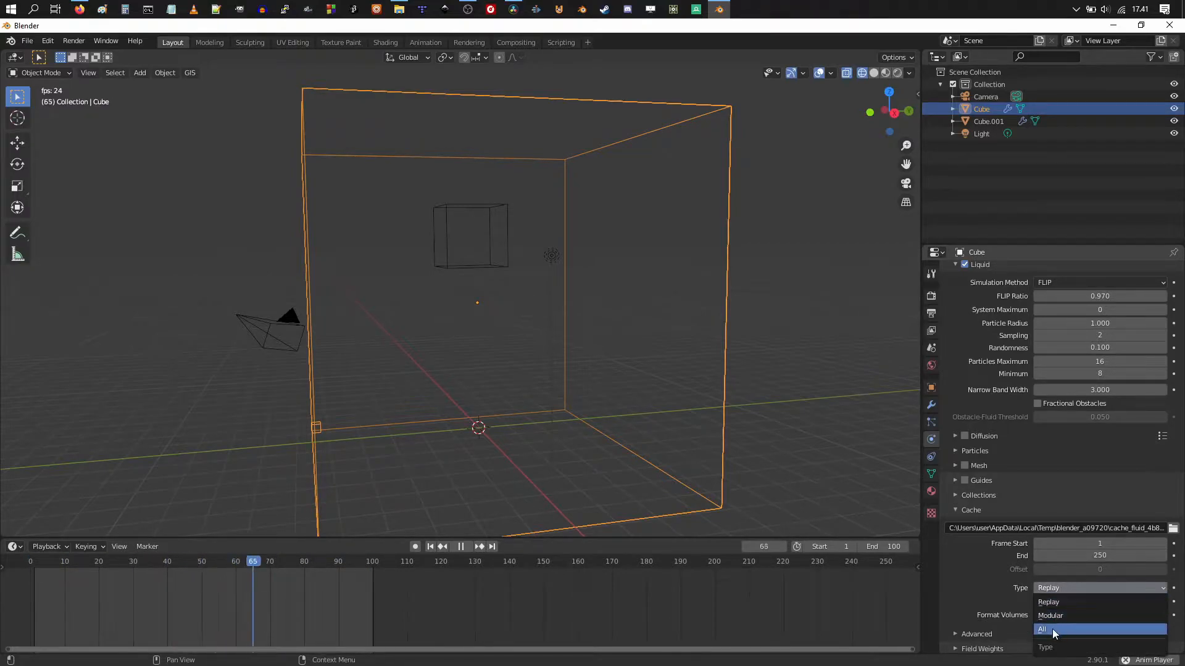
click(1053, 628)
click(1058, 587)
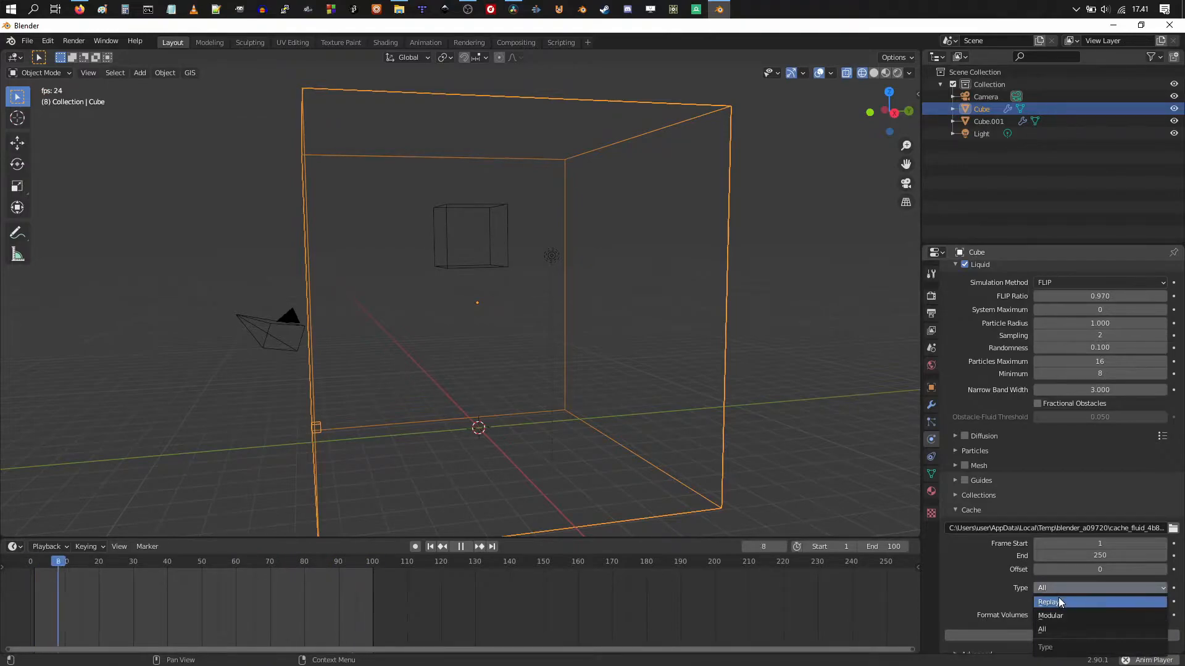
click(1058, 597)
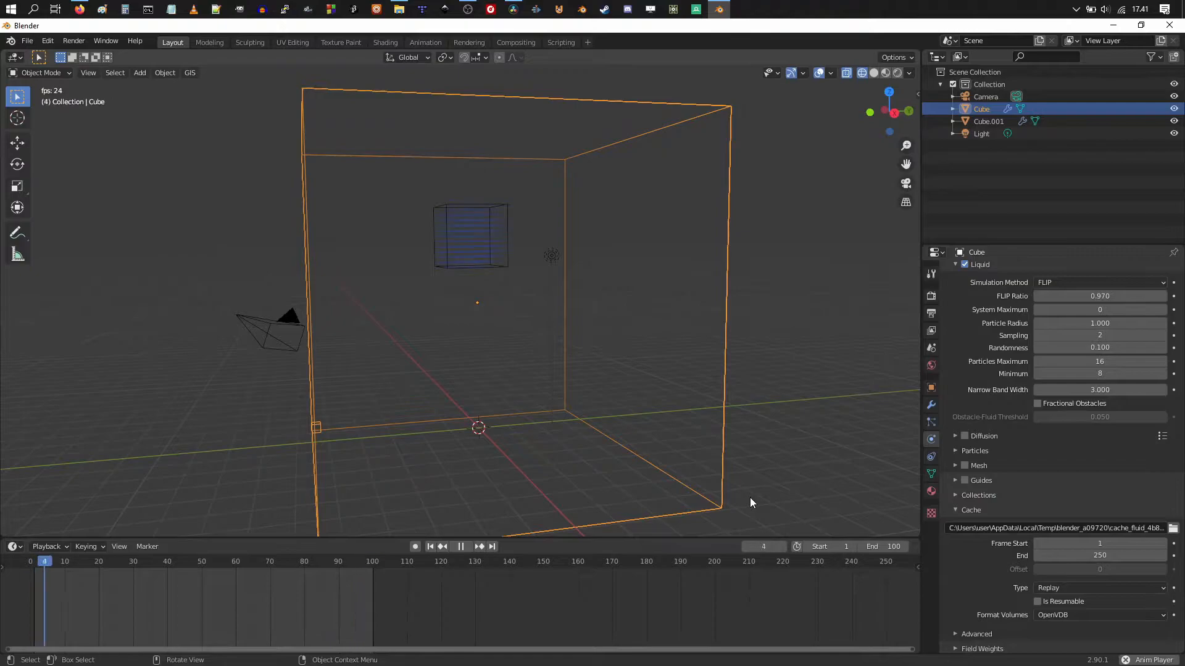
mouse_move(619, 410)
middle_down()
mouse_move(611, 426)
mouse_move(620, 392)
middle_up()
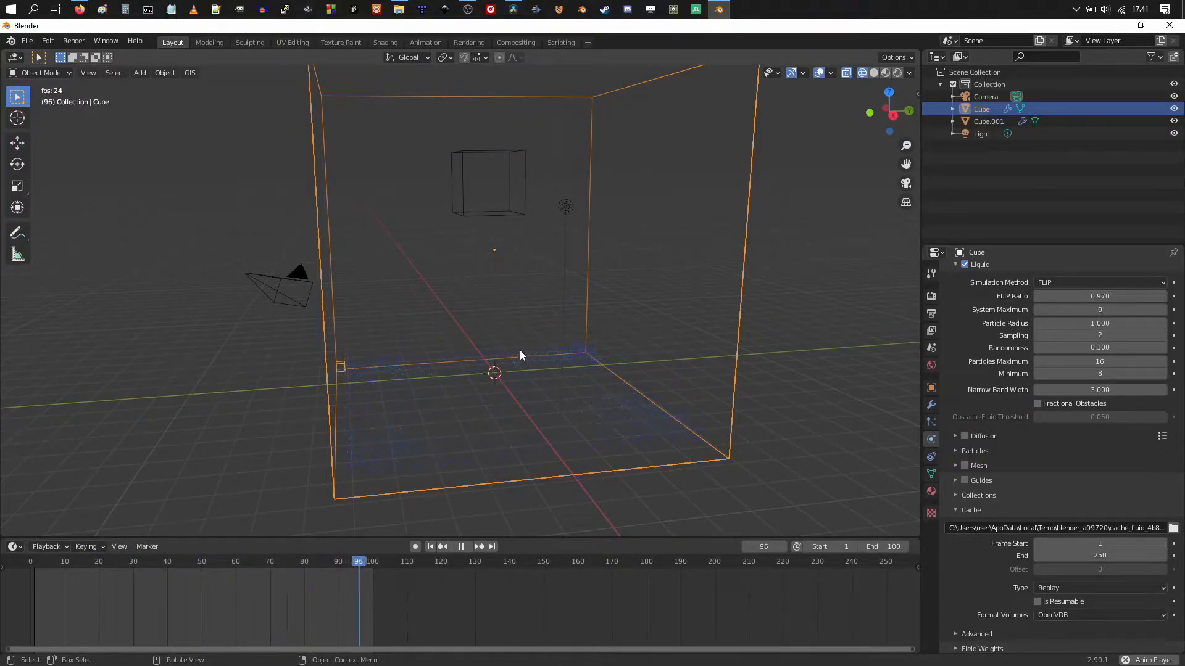
middle_drag(506, 353, 533, 379)
scroll(531, 366, up, 1)
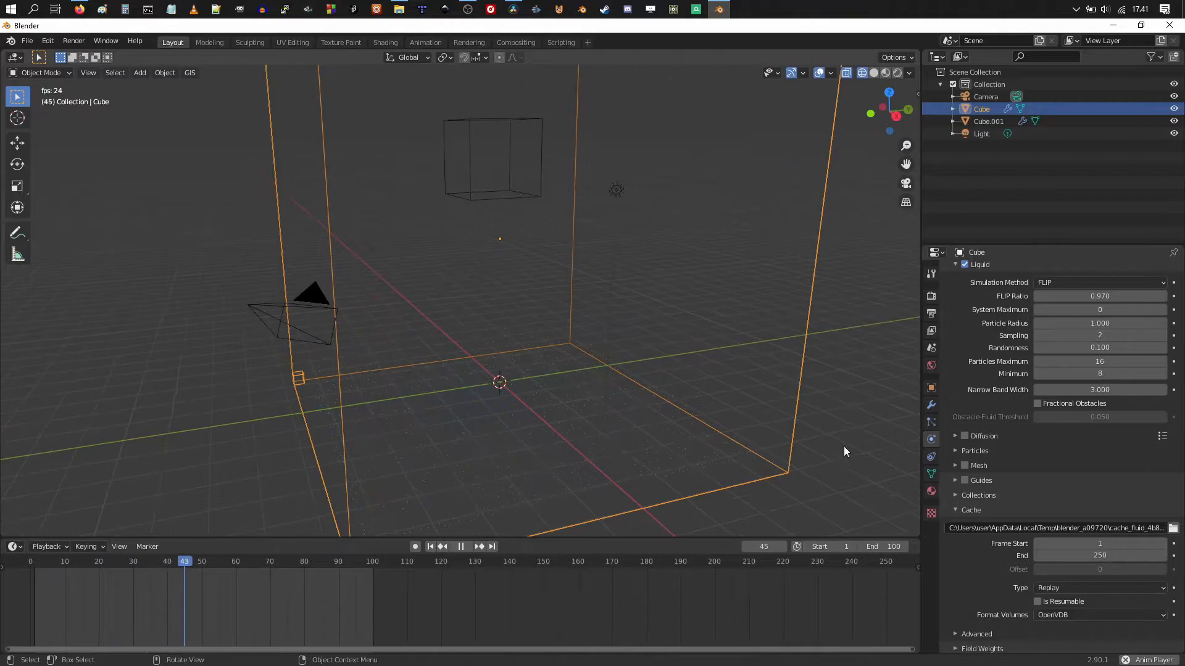
- Enable Mesh in the domain's fluid settings and inspect the meshed liquid during playback
click(965, 465)
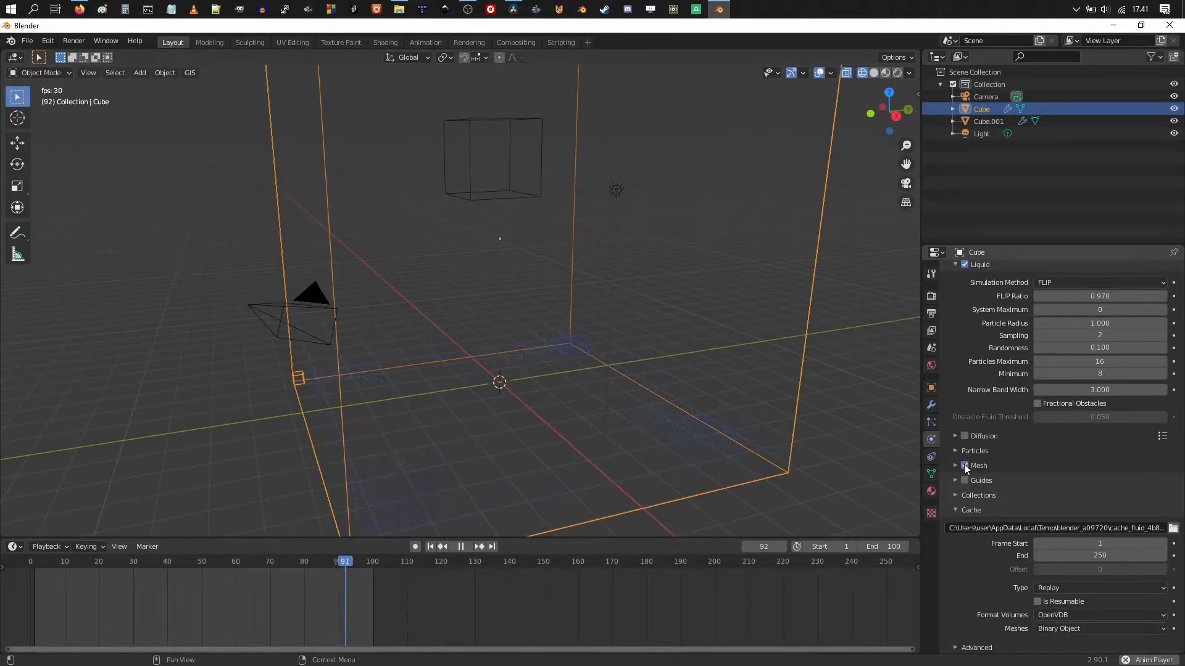
middle_drag(608, 404, 569, 389)
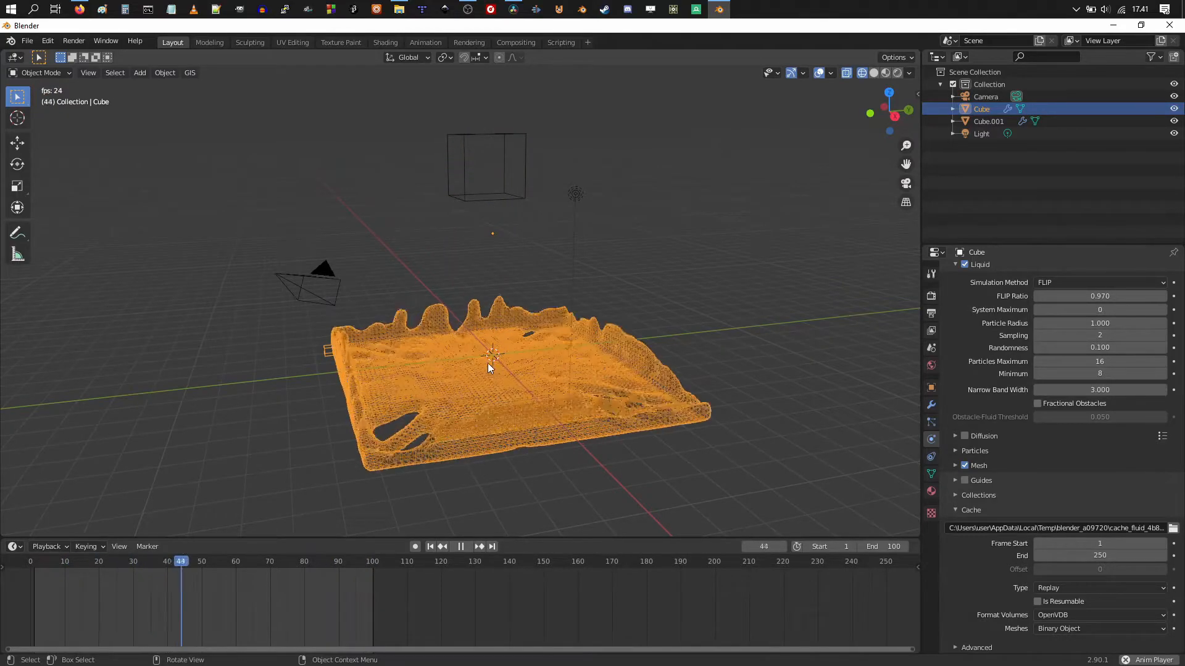
middle_drag(426, 354, 493, 312)
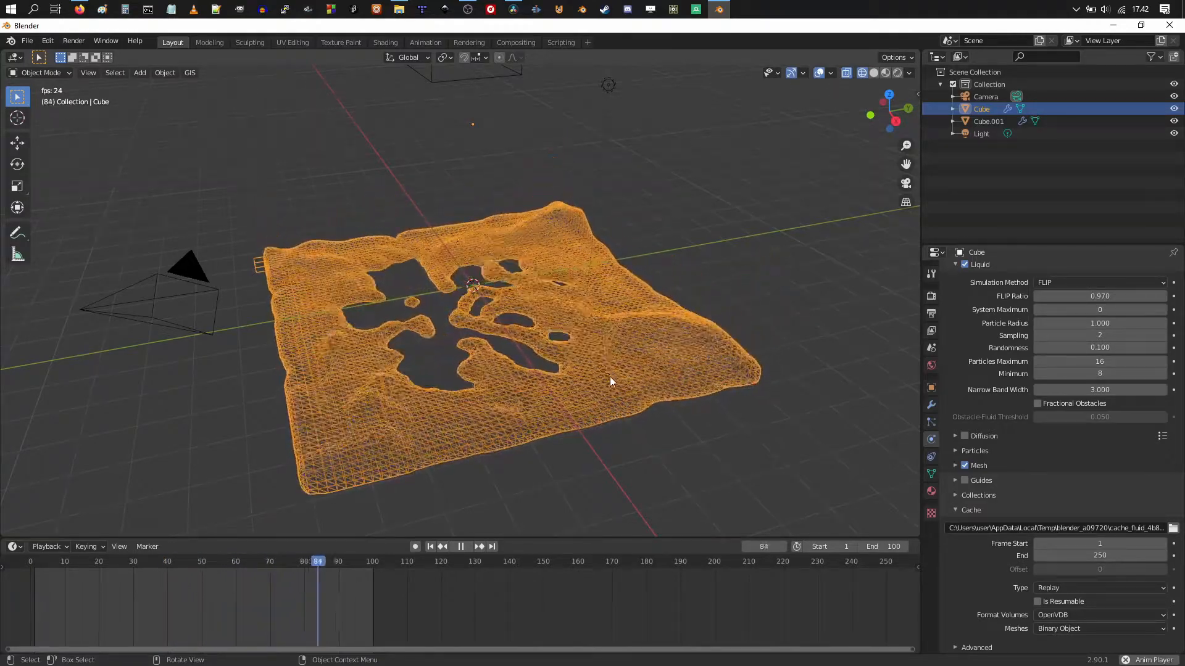
scroll(620, 372, down, 4)
middle_drag(625, 362, 622, 343)
scroll(601, 347, up, 1)
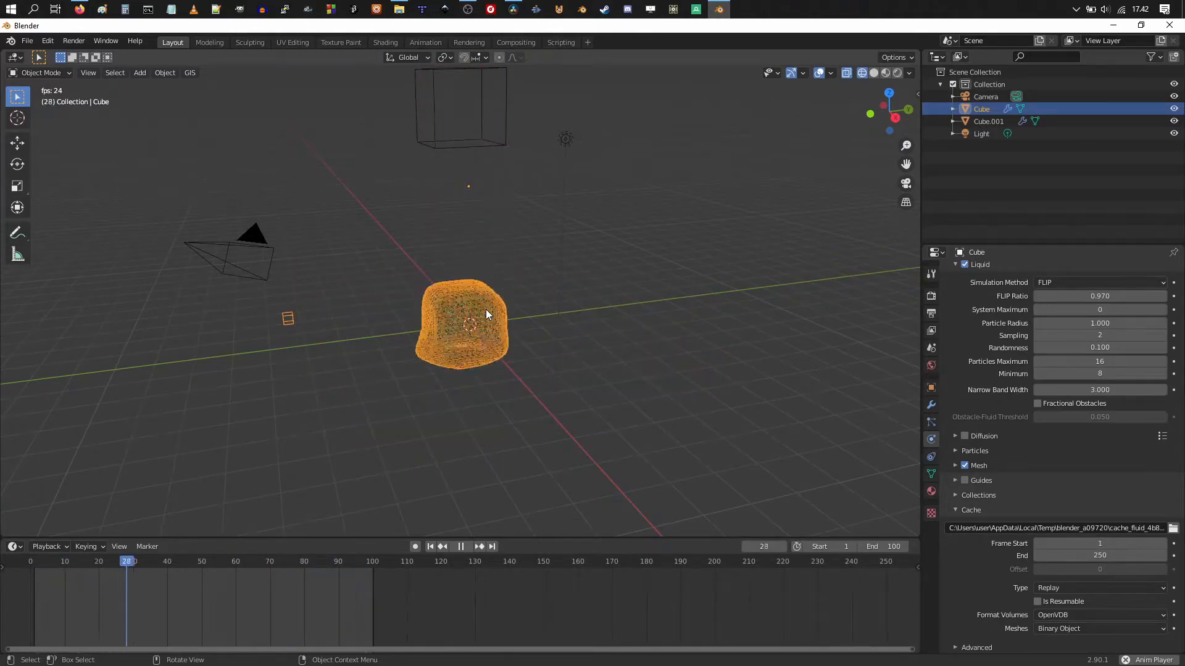
scroll(487, 308, down, 1)
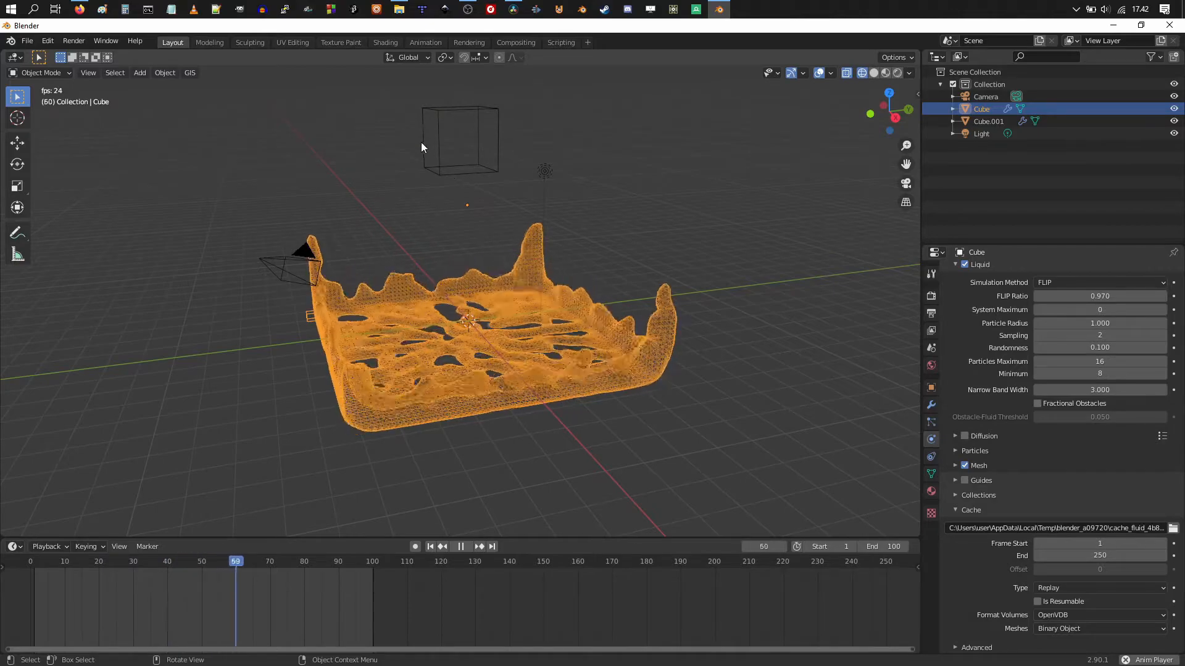
middle_drag(471, 202, 492, 187)
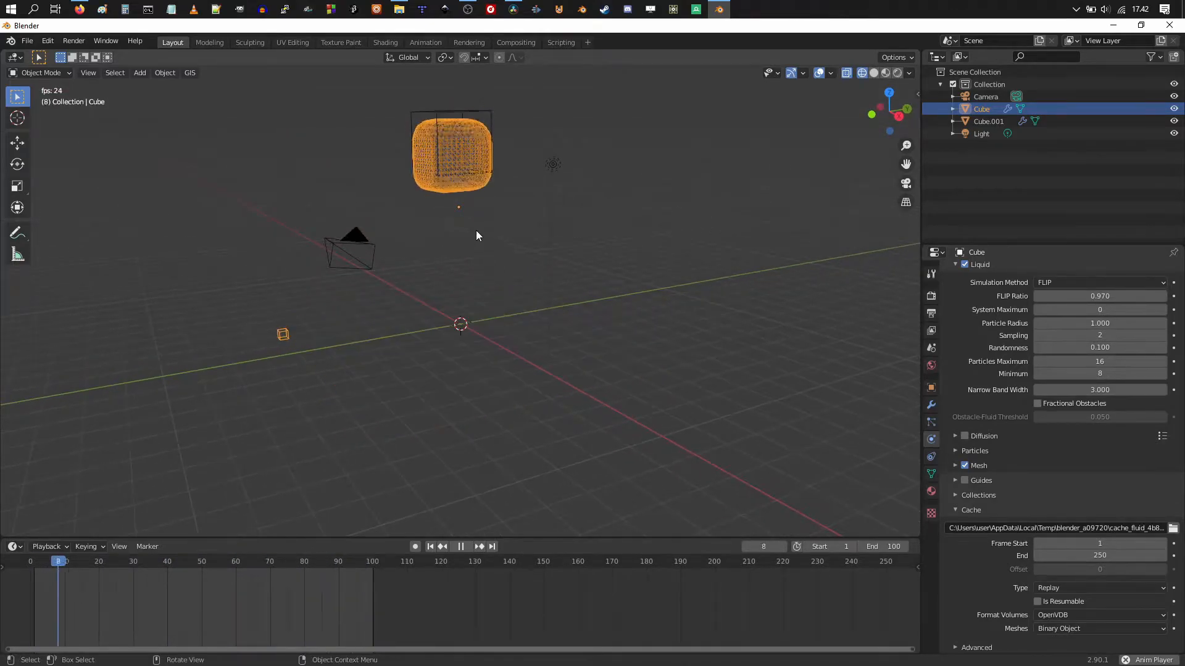
middle_drag(584, 284, 594, 313)
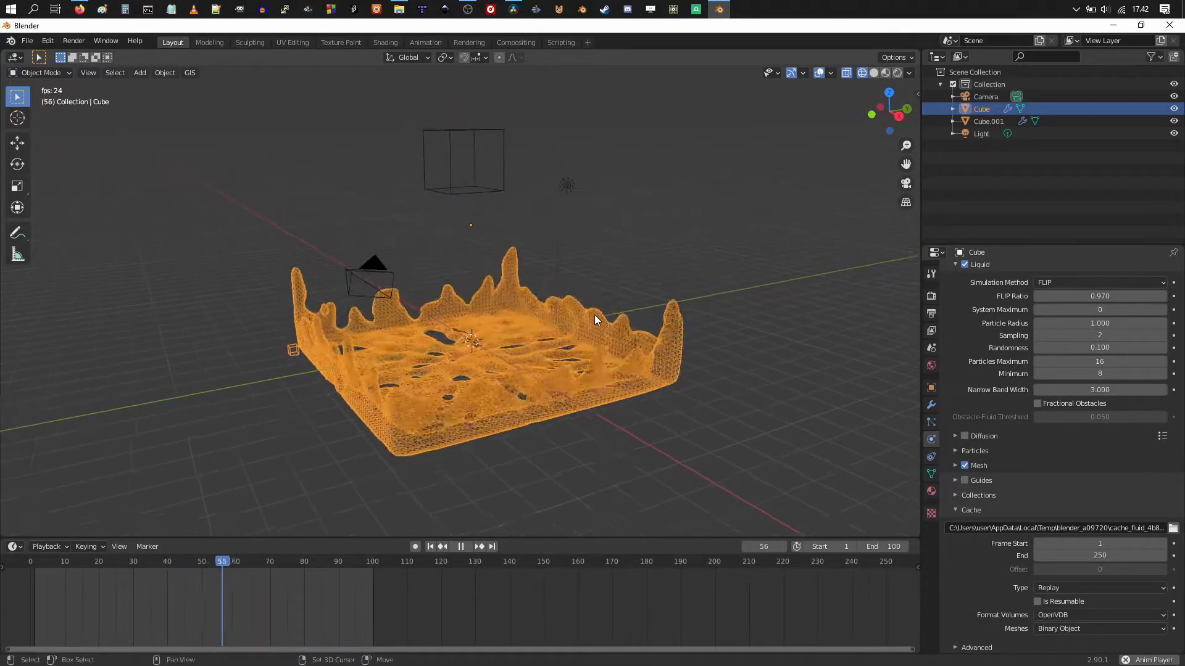
- Switch the domain's liquid Mesh off, on and off again to compare the particles with the mesh
click(965, 466)
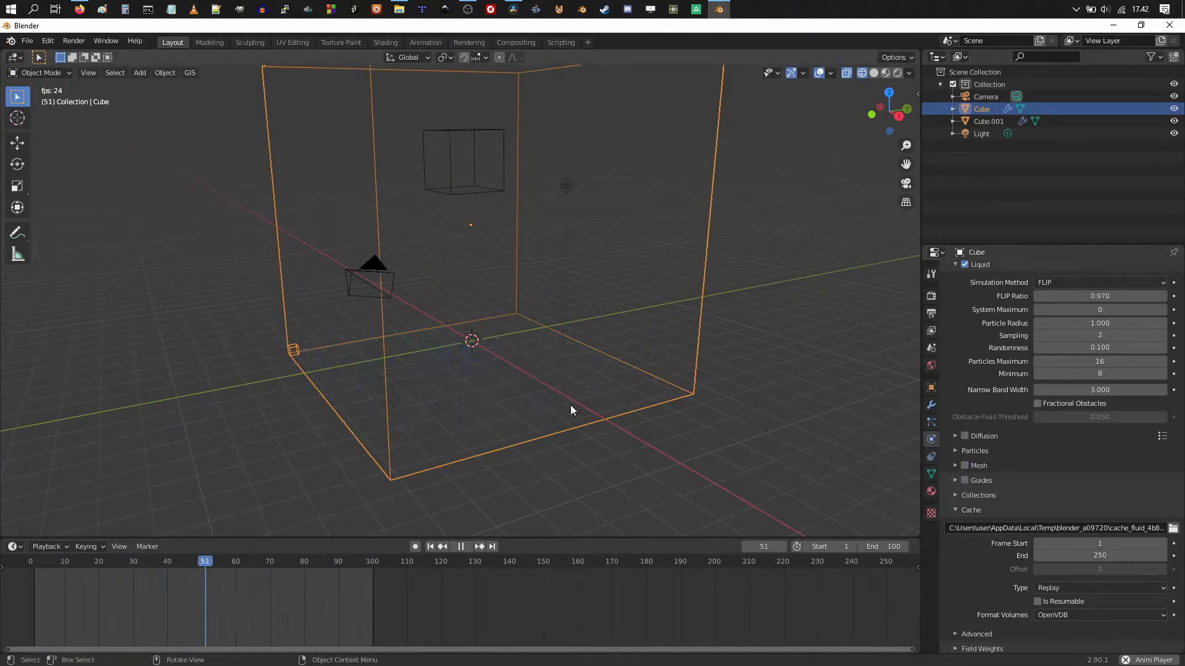
scroll(600, 312, down, 3)
scroll(611, 326, up, 2)
click(964, 465)
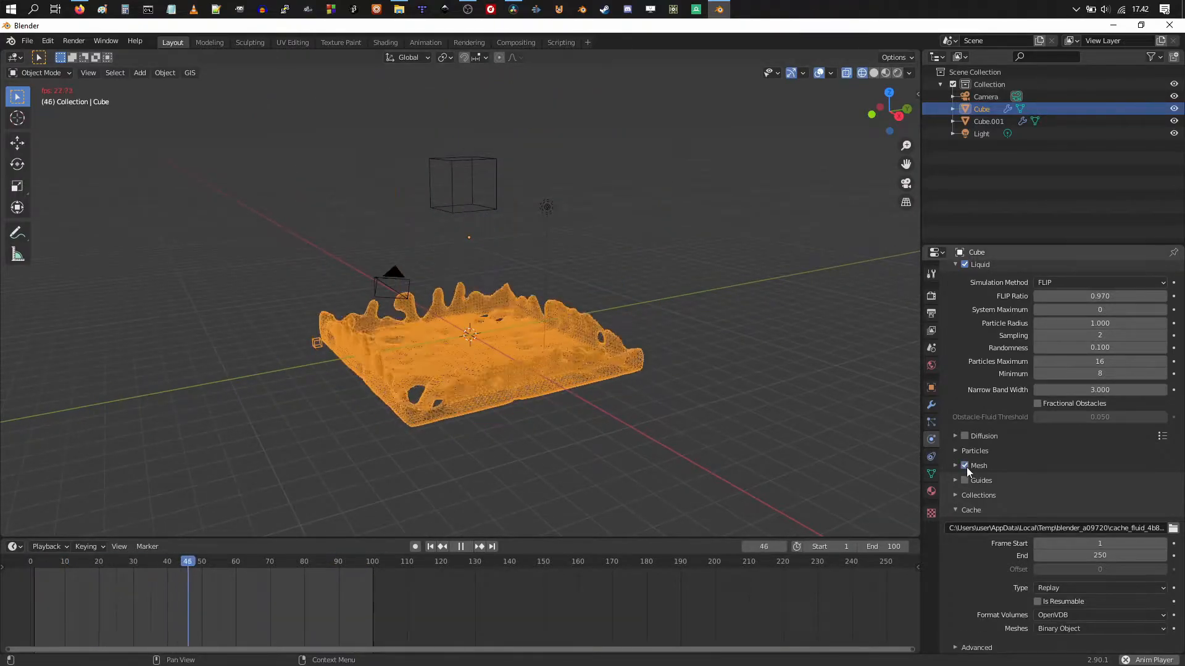
click(965, 465)
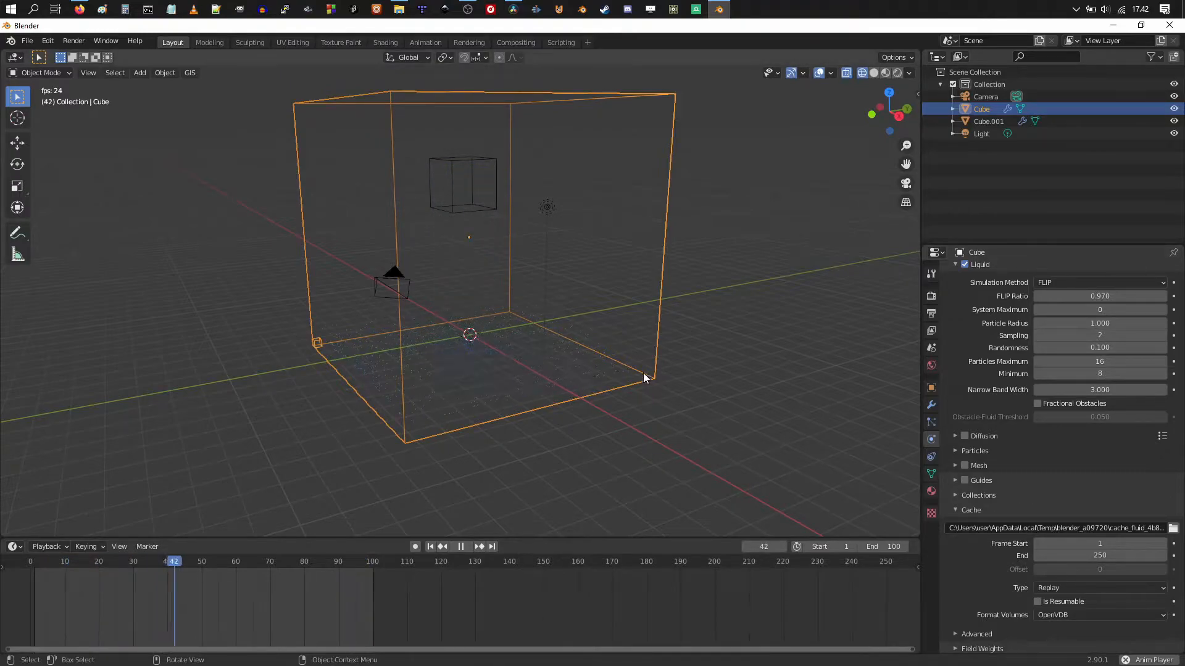
- Set the small cube's fluid flow behavior to Inflow
click(478, 210)
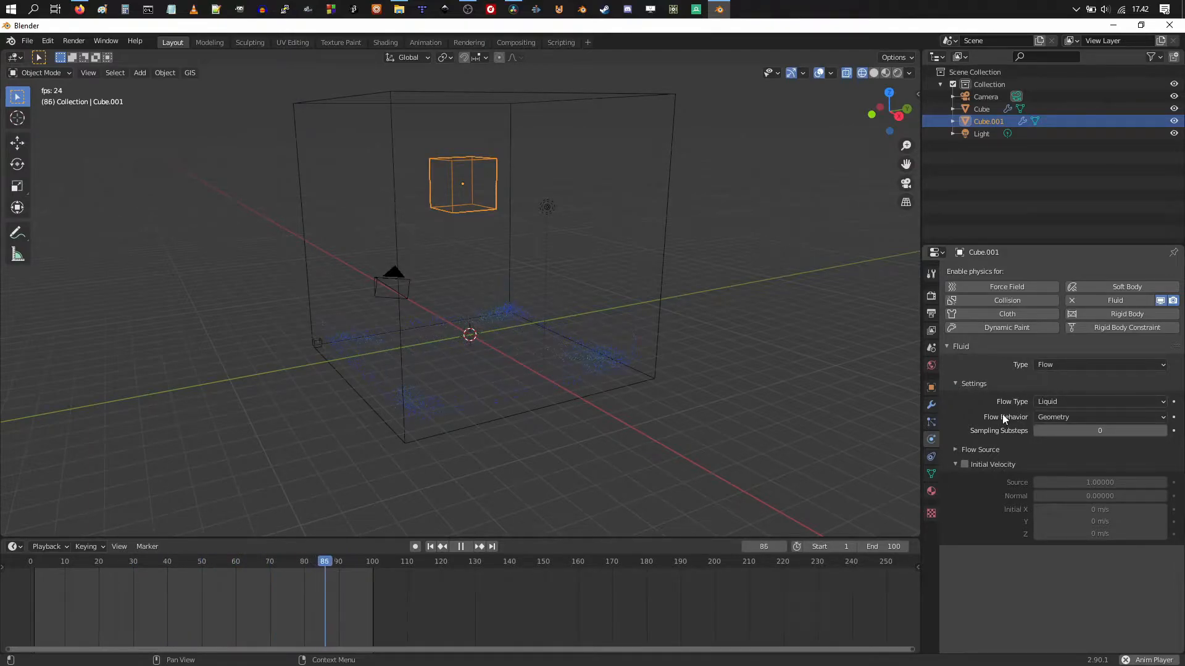
click(1041, 417)
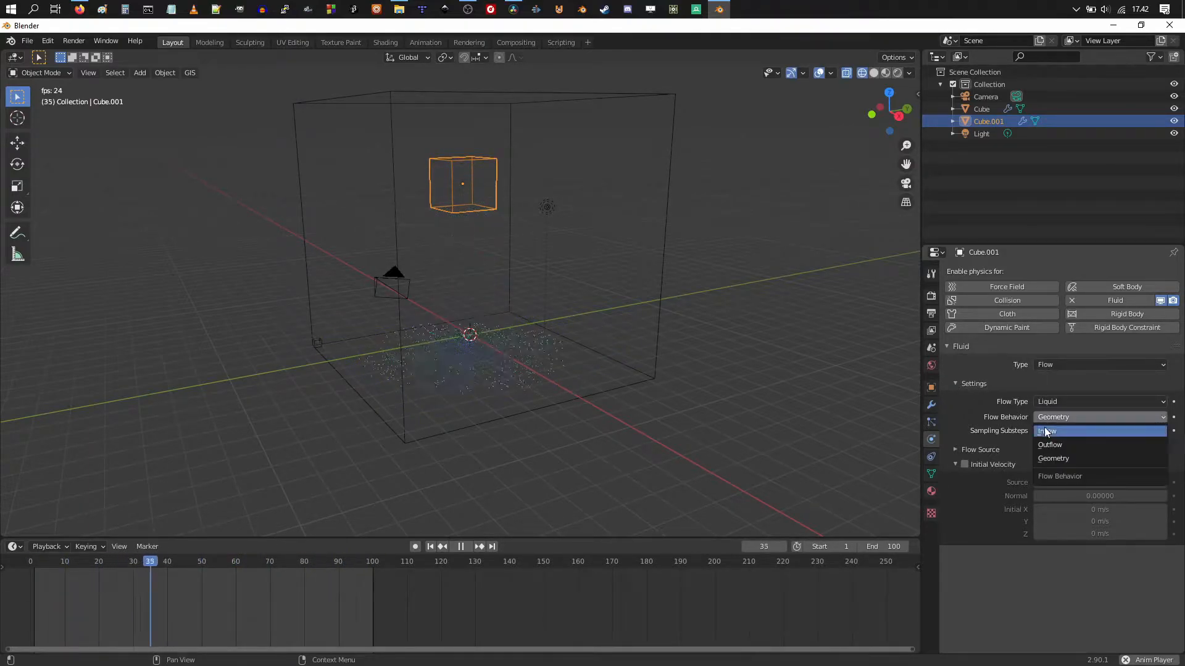
click(1046, 431)
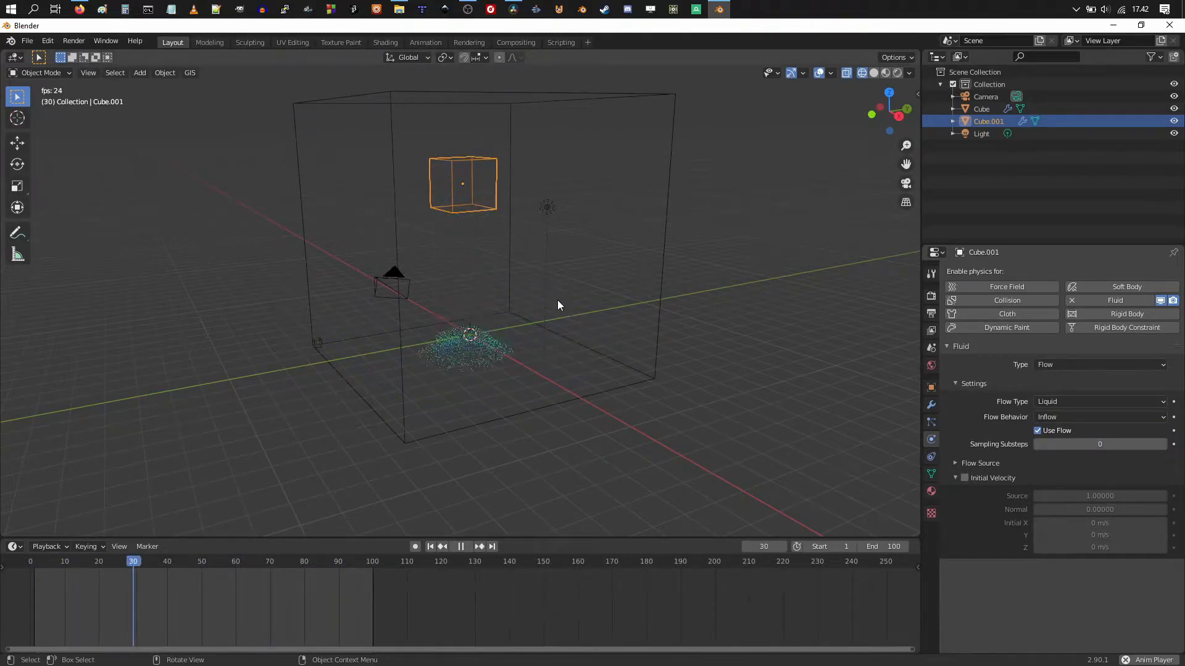
- Select the large cube domain and reset its fluid cache by changing the type to All and back to Replay
click(512, 232)
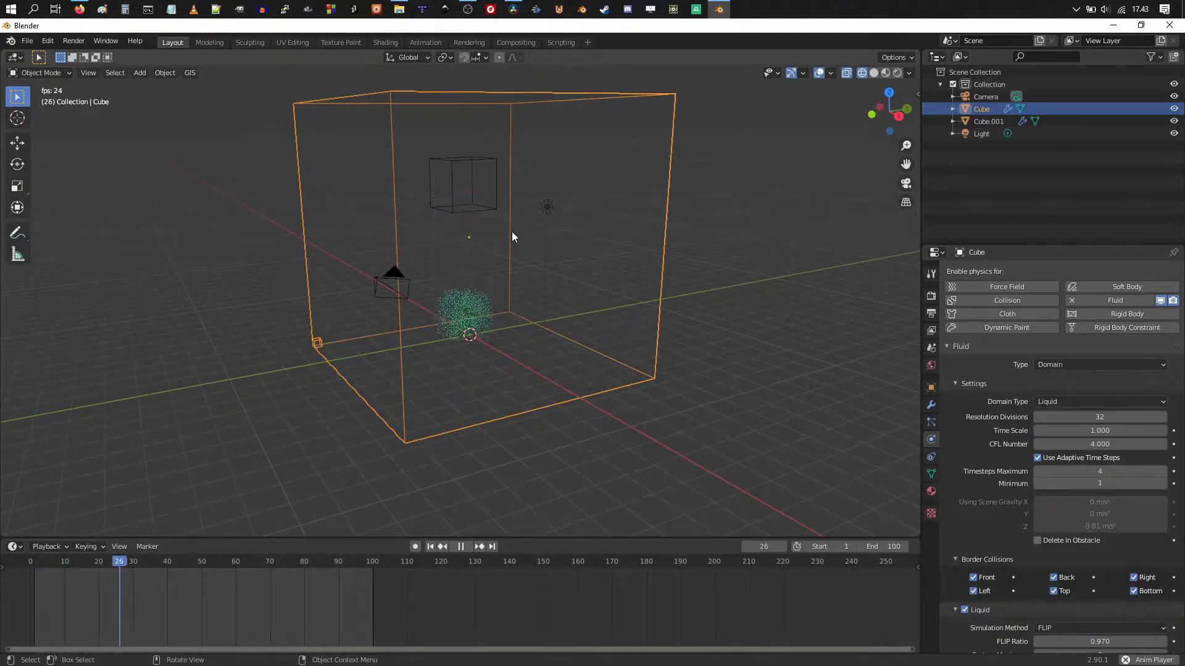
scroll(1013, 508, down, 12)
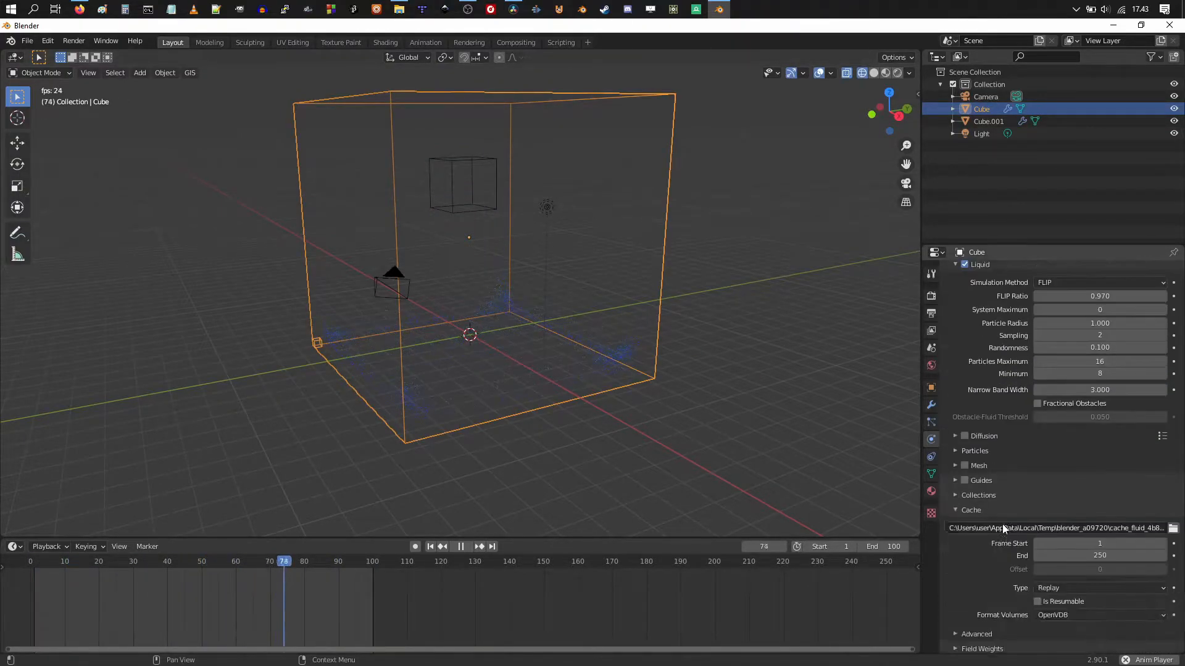
click(1050, 587)
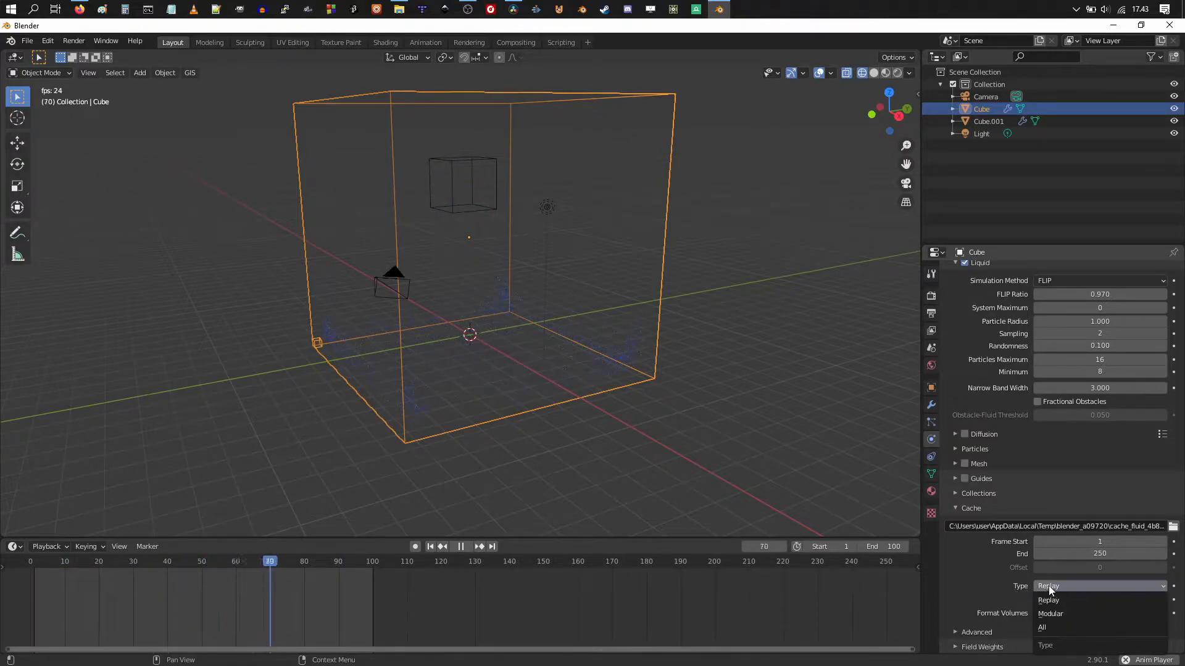
click(1053, 627)
click(1058, 585)
click(1055, 600)
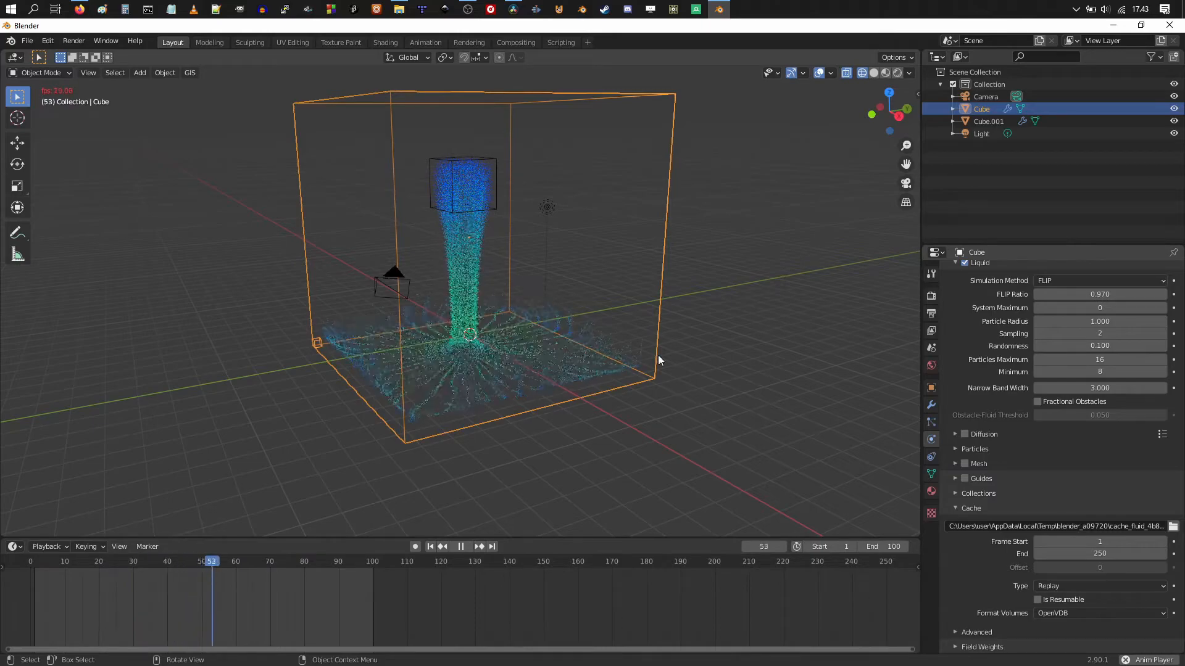
- Enable Mesh on the domain and inspect the continuous liquid stream as it plays
click(964, 463)
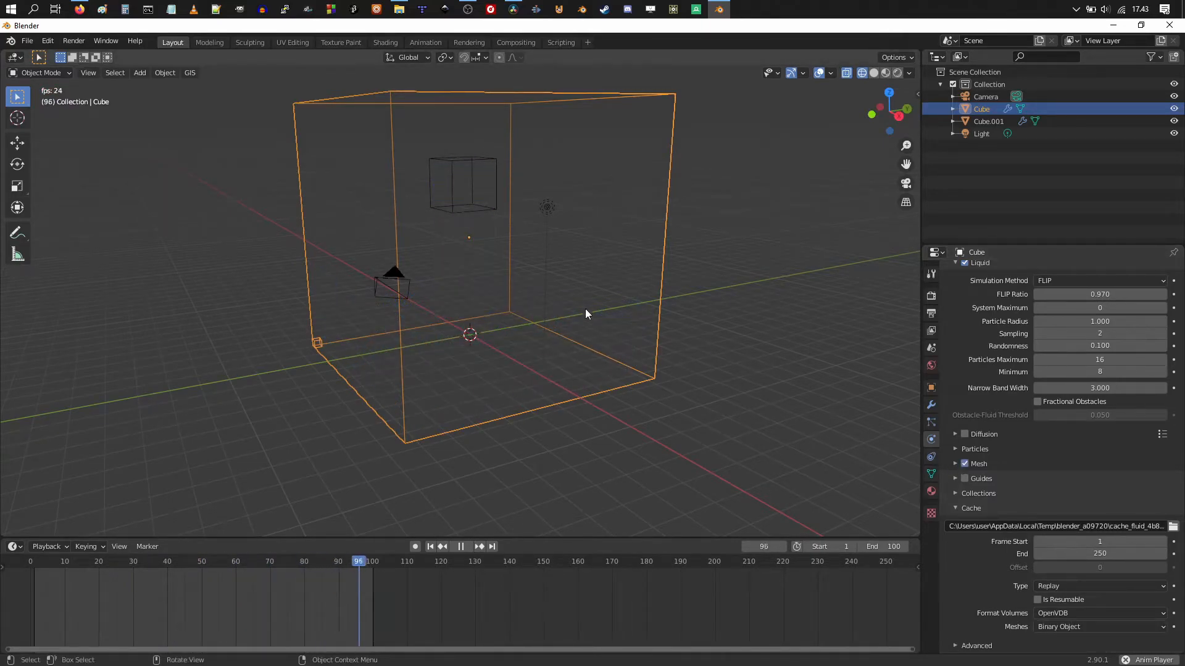
middle_drag(586, 295, 557, 309)
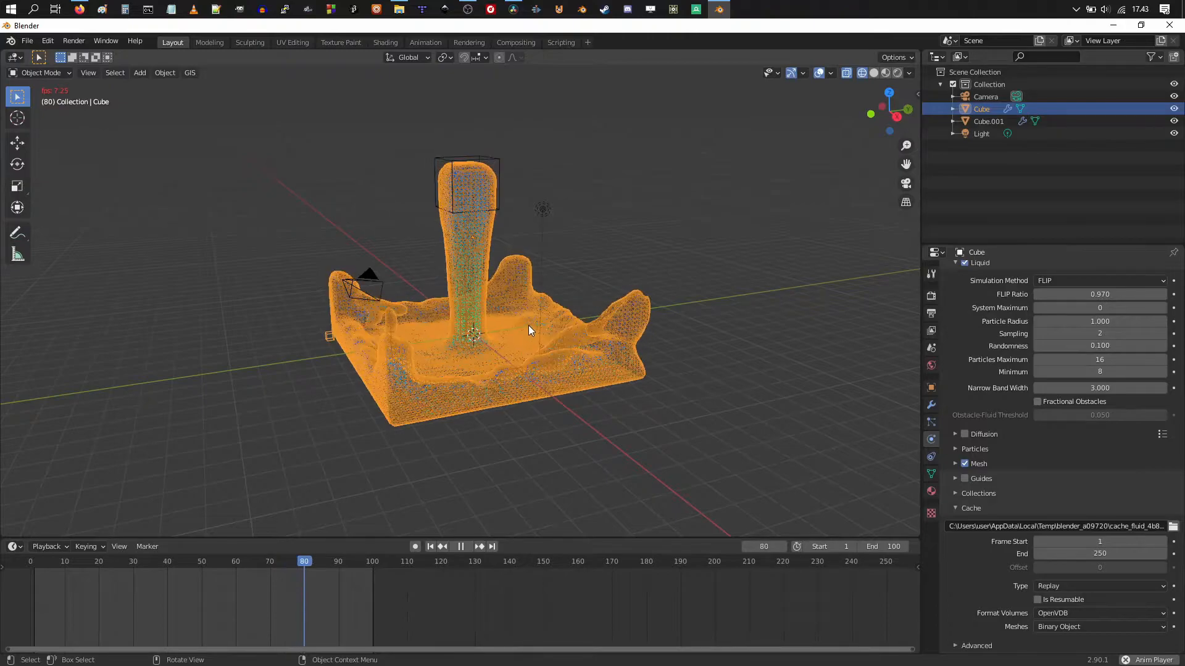
mouse_move(495, 327)
middle_down()
mouse_move(522, 314)
mouse_move(510, 312)
mouse_move(513, 332)
middle_up()
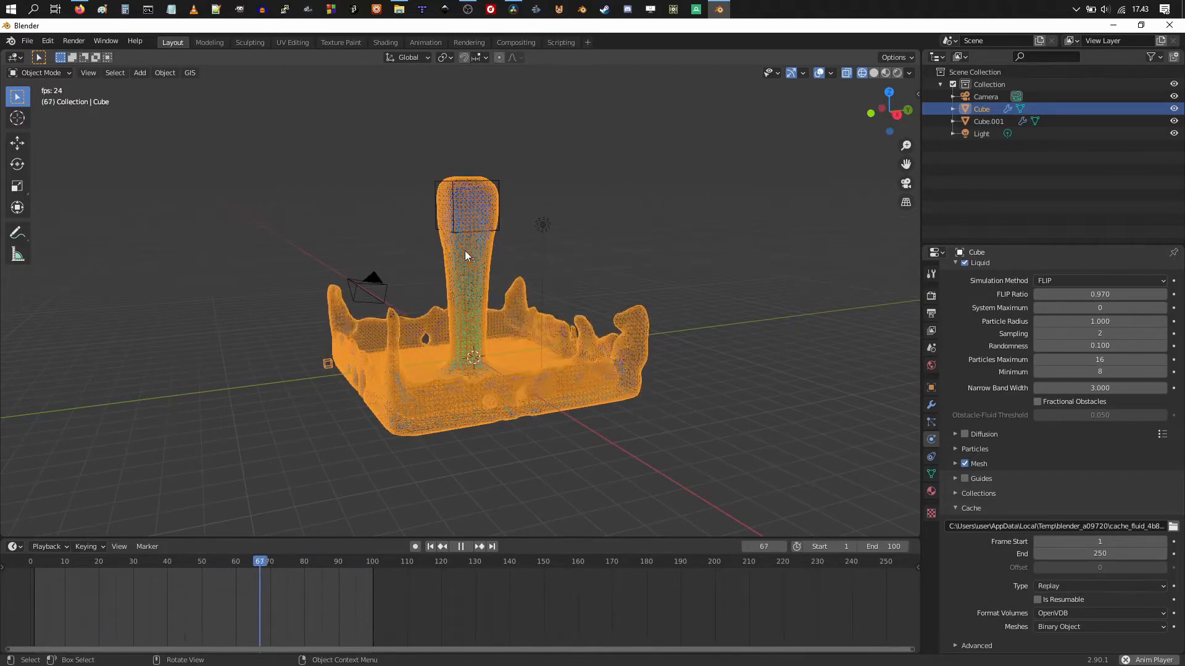
key(space)
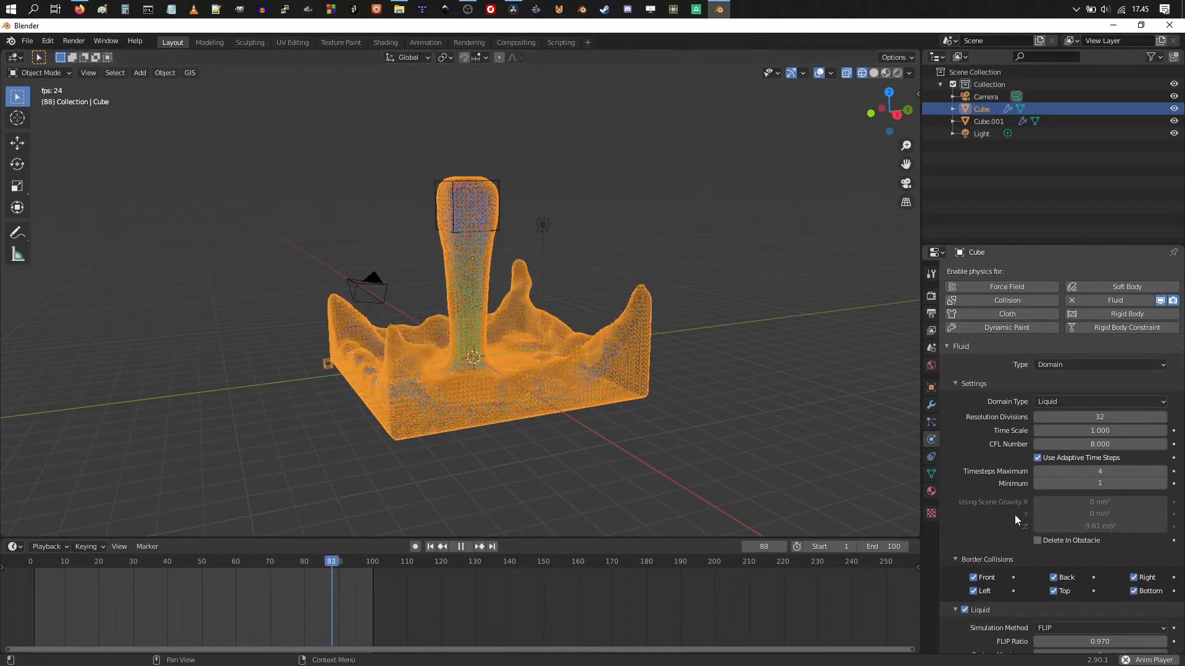
- Stop playback and add a mesh cylinder at the scene origin, beneath the small cube
key(space)
middle_drag(528, 366, 530, 396)
key(shift+a)
mouse_move(528, 394)
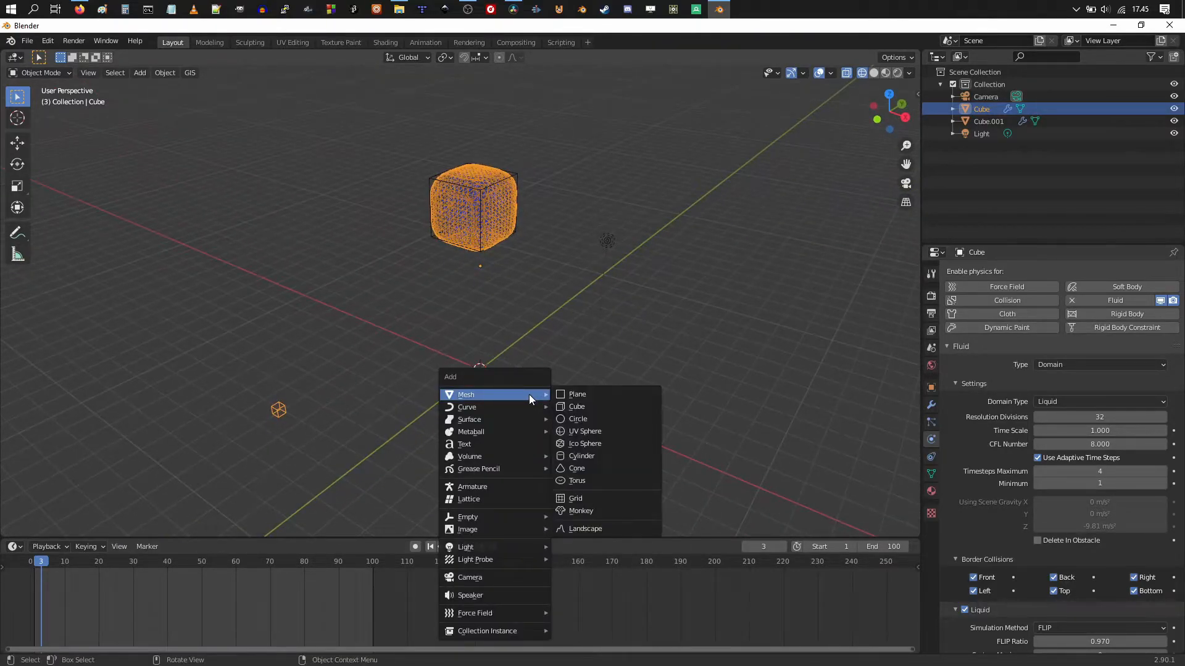
click(583, 457)
middle_drag(604, 432, 586, 385)
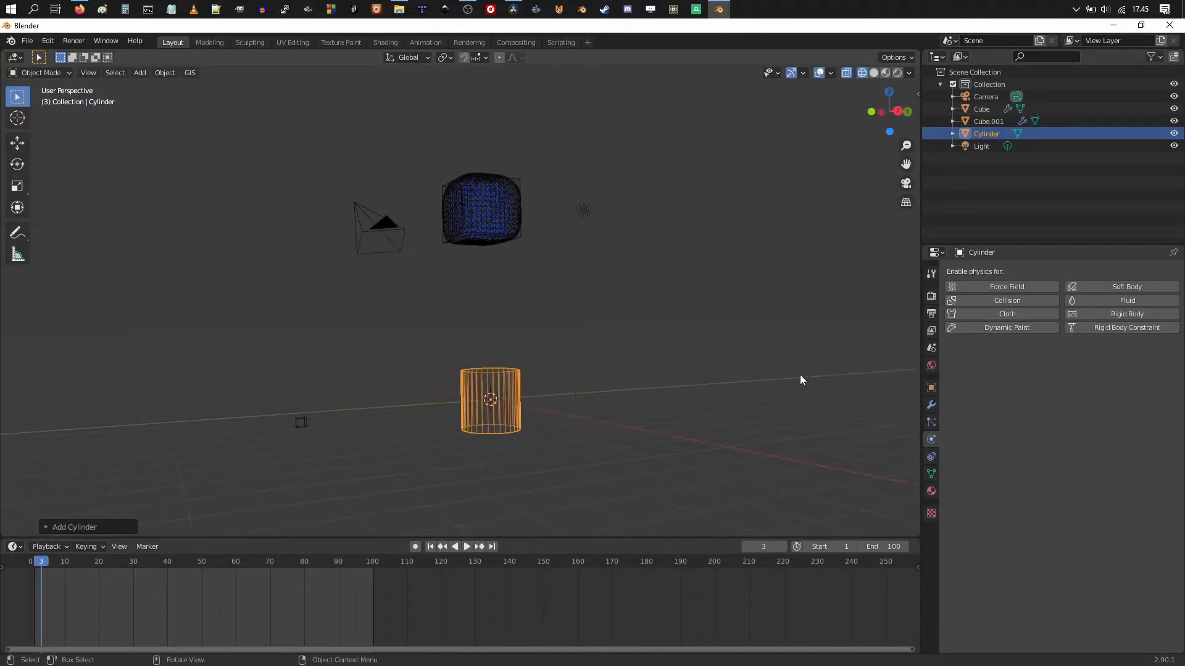
- Enable Fluid physics on the cylinder as an Effector and set its surface thickness to 0.7
click(1082, 301)
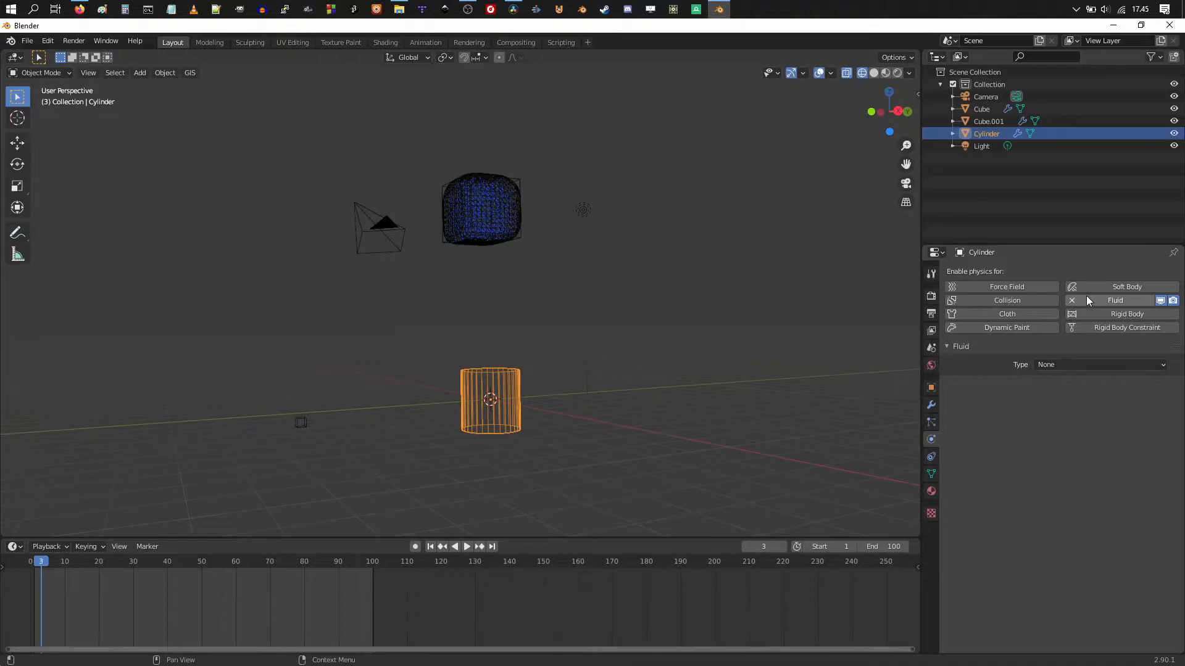
click(1061, 364)
click(1052, 419)
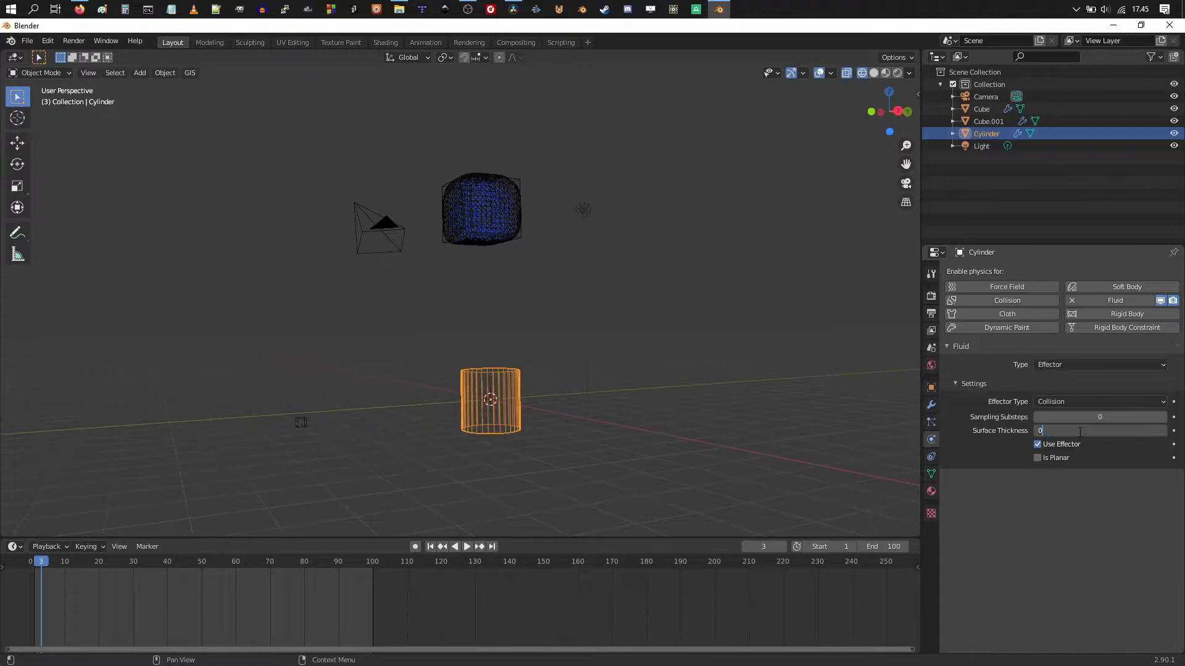
key(Return)
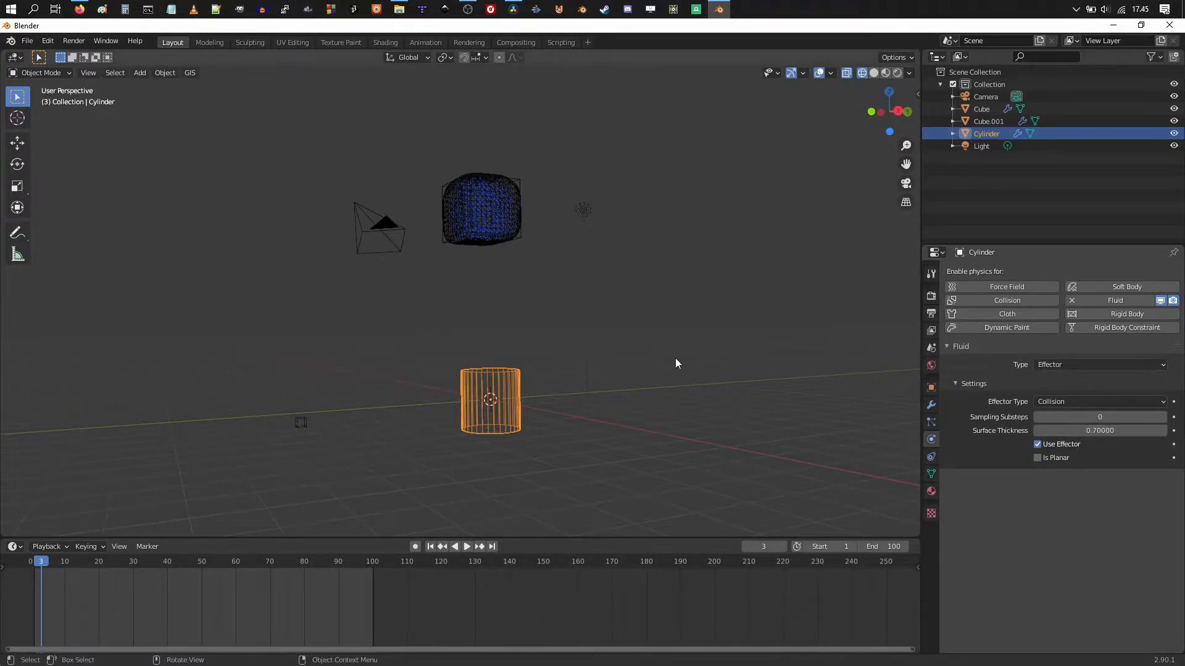
- Clear the domain's old fluid cache by switching its cache type to All and back to Replay
click(488, 229)
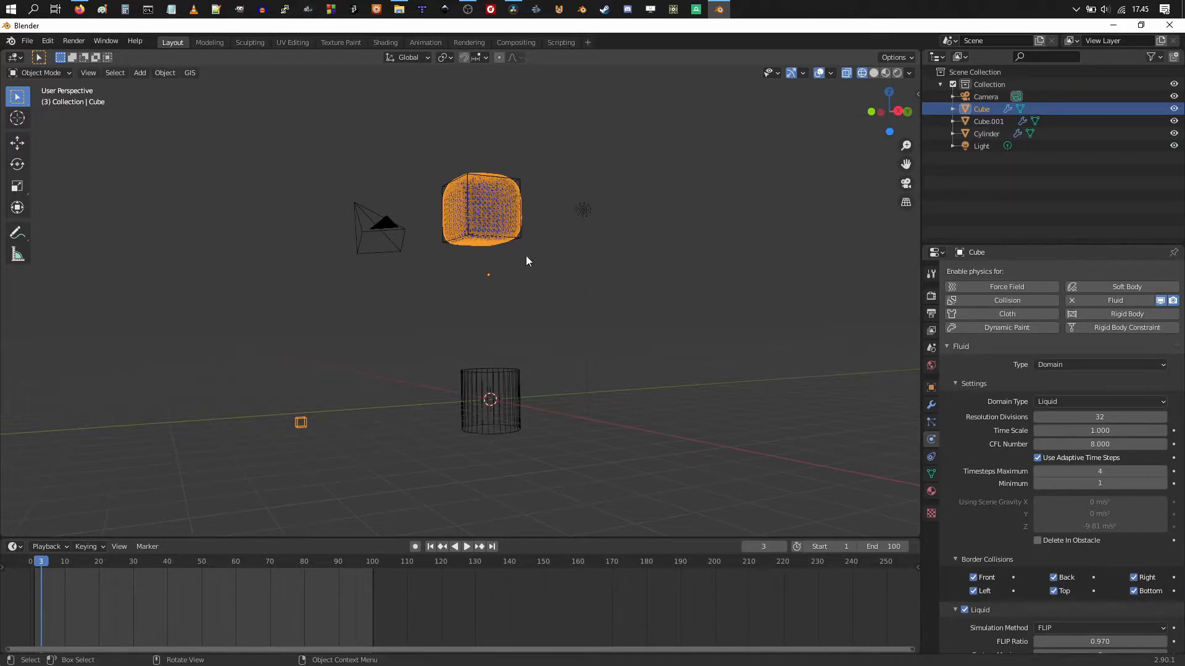
scroll(1047, 508, down, 10)
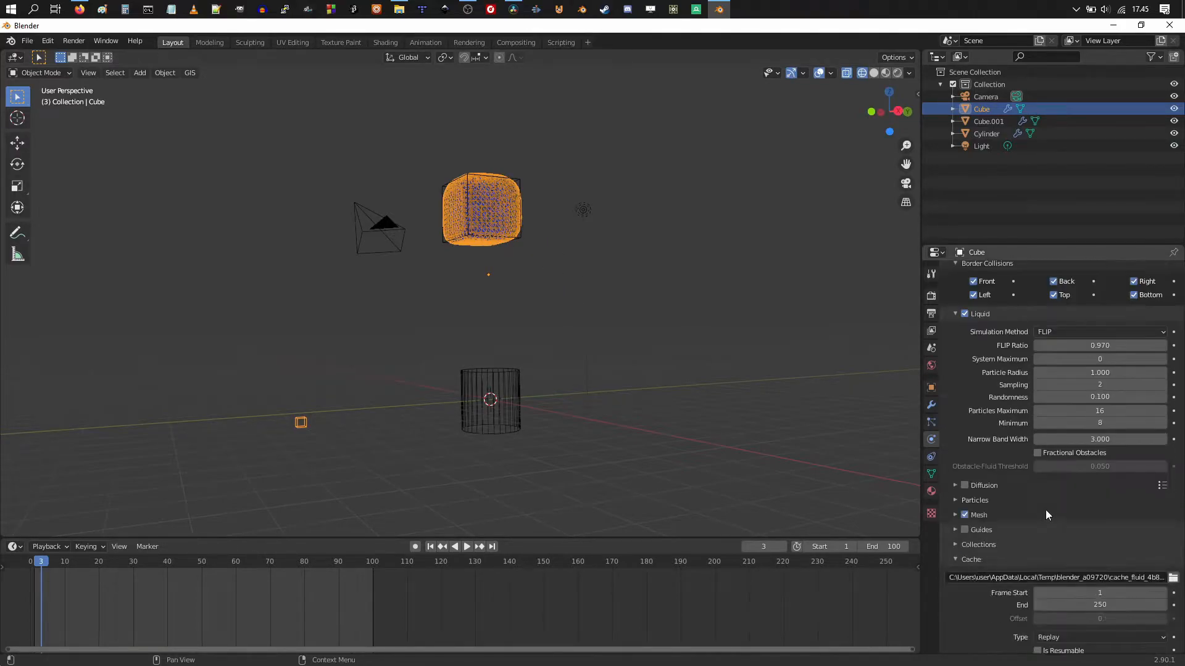
click(1061, 572)
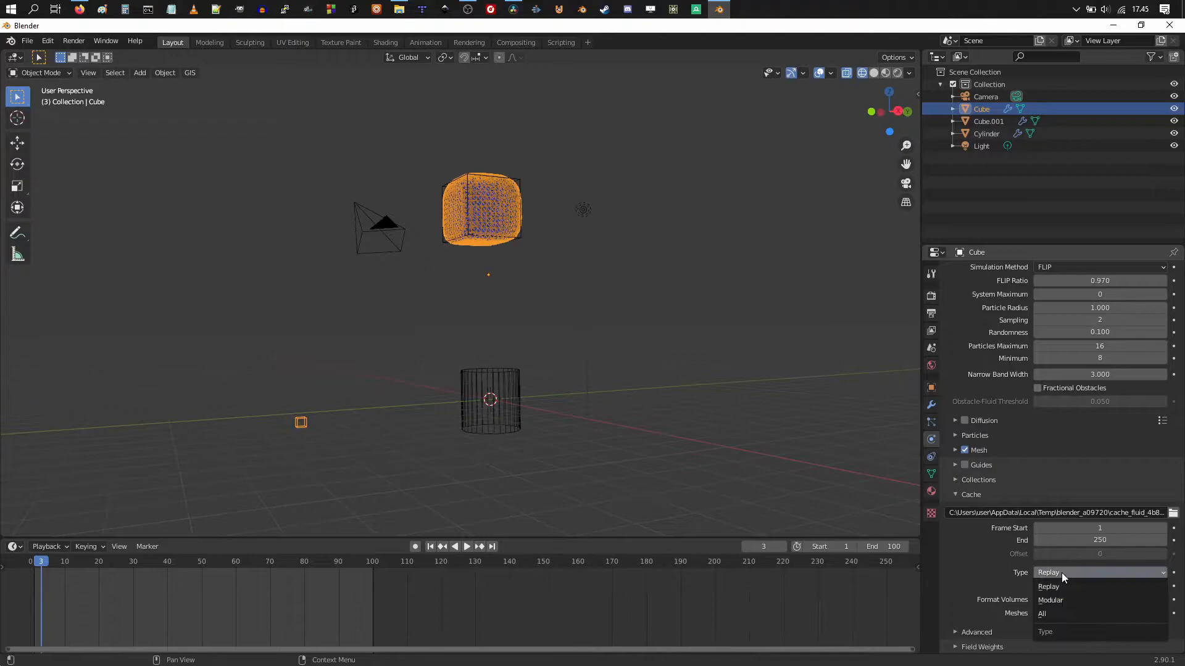
click(1053, 612)
click(1054, 572)
click(1048, 585)
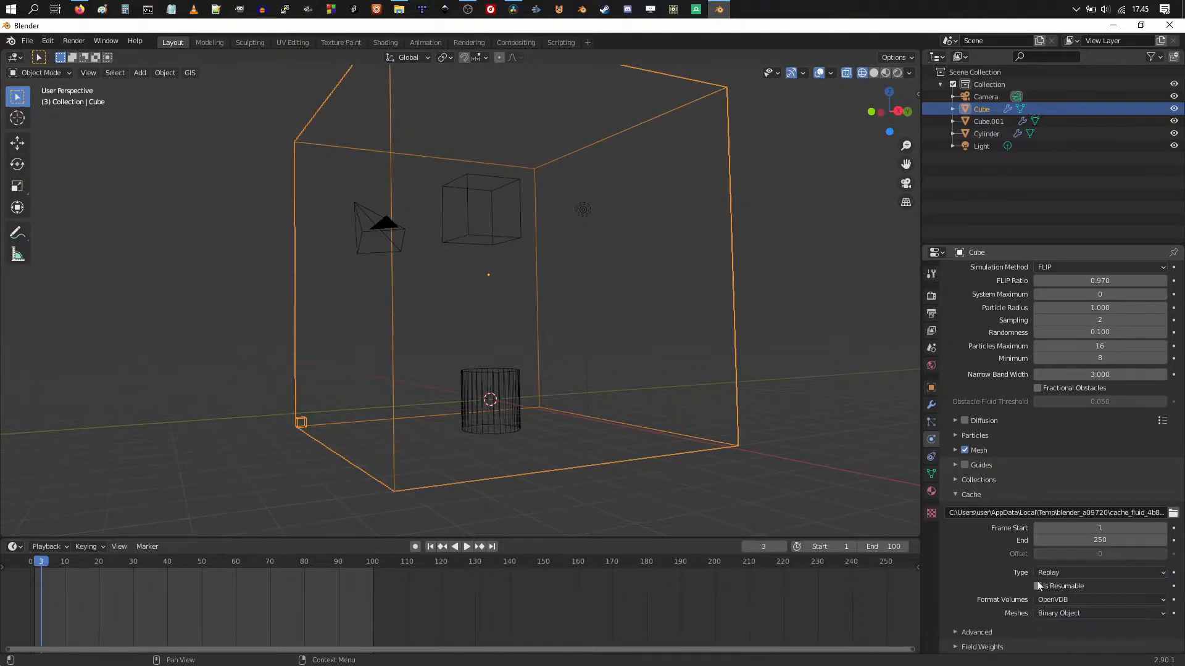
- Play the simulation, inspect how the liquid flows over the cylinder, and return to frame 0
key(space)
drag(63, 563, 10, 569)
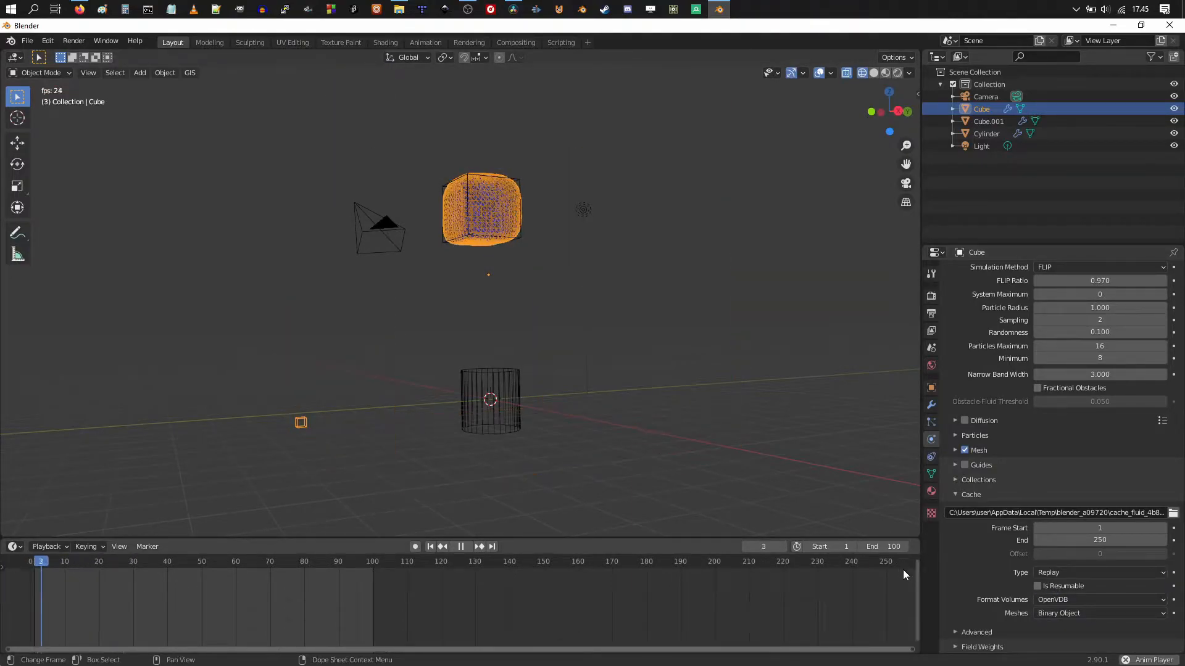
middle_drag(598, 372, 552, 423)
scroll(543, 432, up, 3)
scroll(568, 404, down, 4)
key(space)
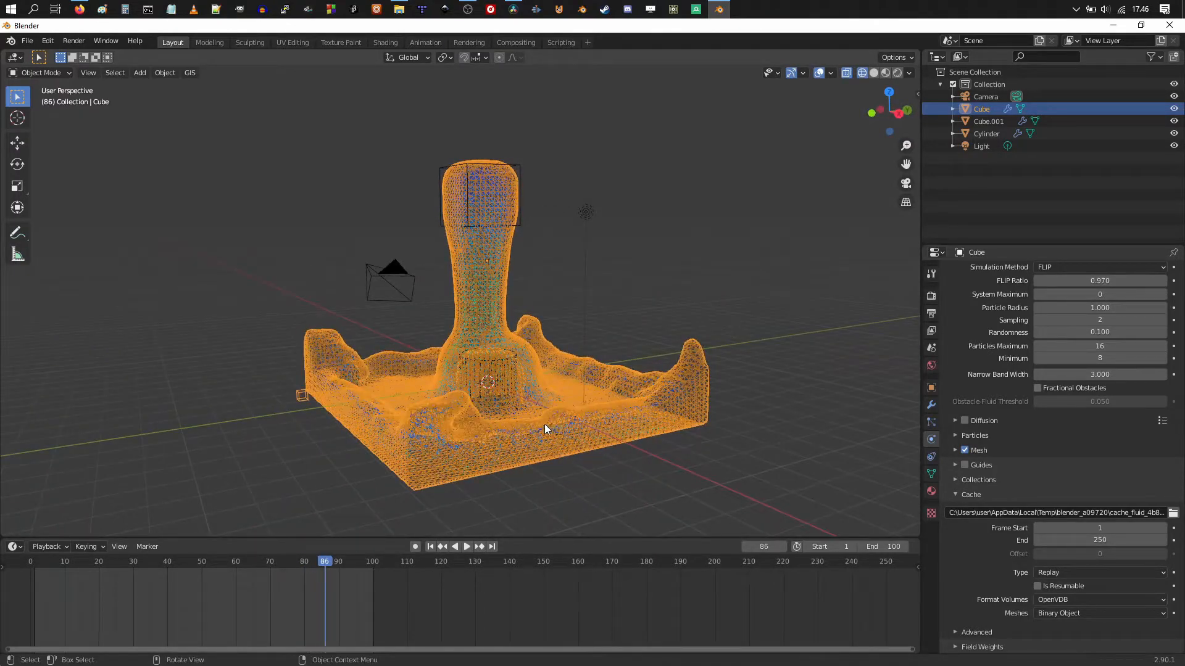
click(9, 567)
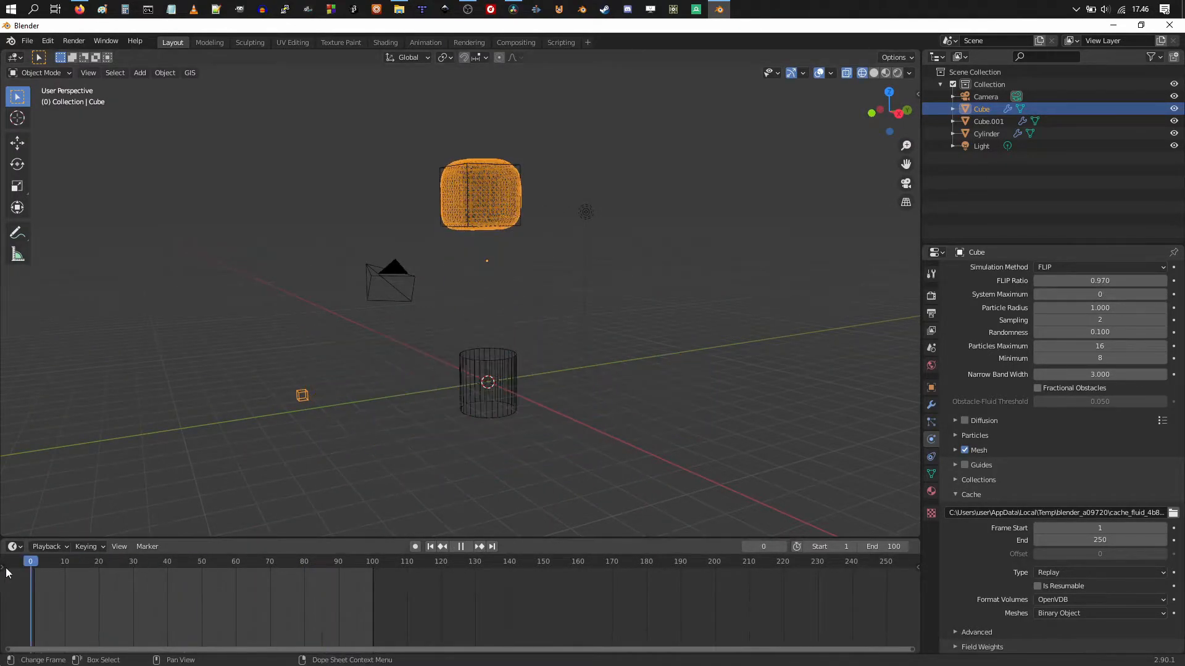
- Flatten the cylinder along the Z axis to about 0.17 of its height
click(501, 365)
middle_drag(556, 385, 543, 349)
scroll(555, 358, up, 5)
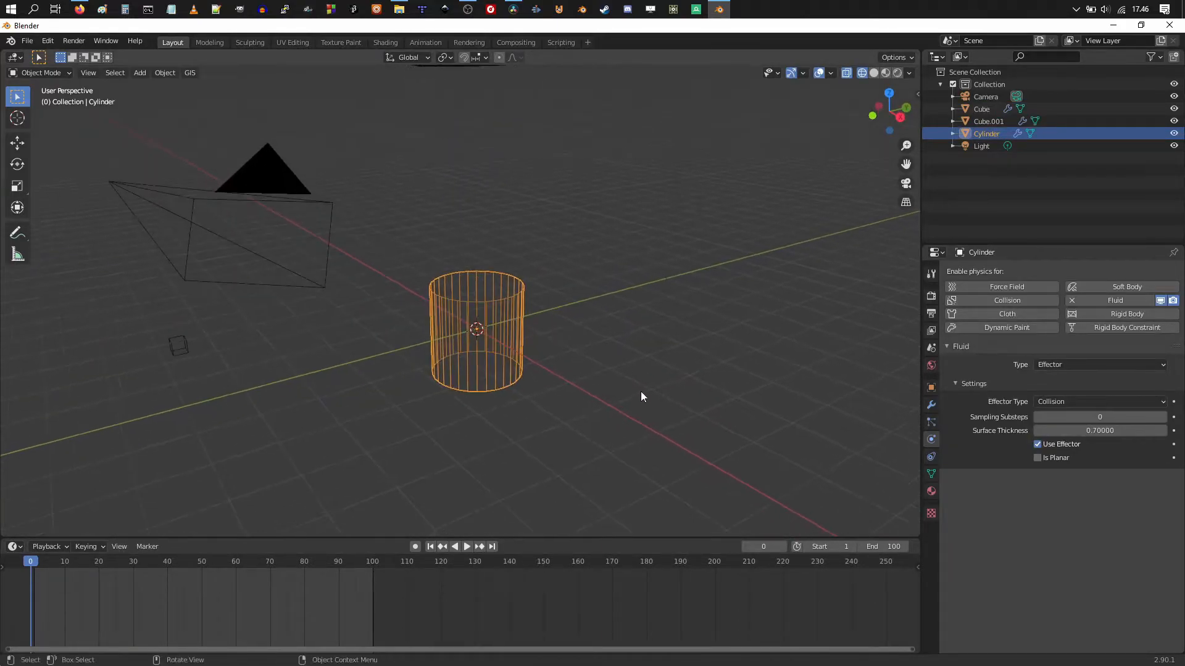
key(s)
key(z)
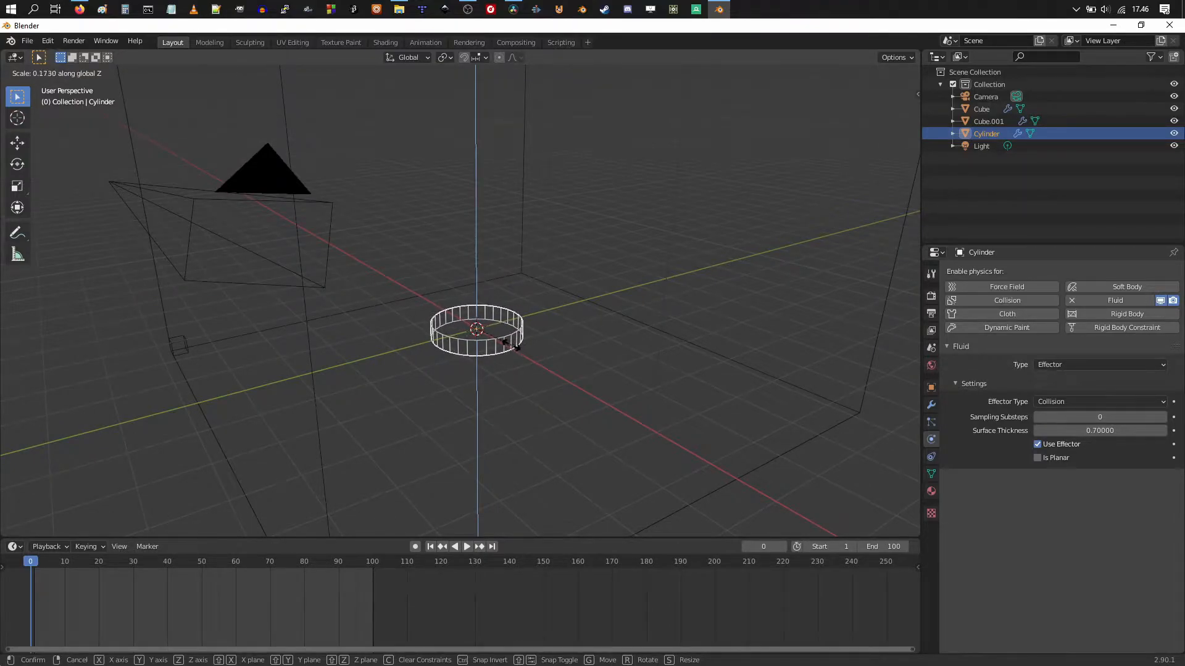
click(512, 346)
- Scale the flattened cylinder up uniformly so it is clearly wider than the small cube above it
middle_drag(512, 346, 618, 359)
scroll(529, 343, up, 5)
scroll(518, 364, down, 2)
key(s)
click(619, 396)
scroll(619, 395, down, 1)
scroll(623, 367, down, 4)
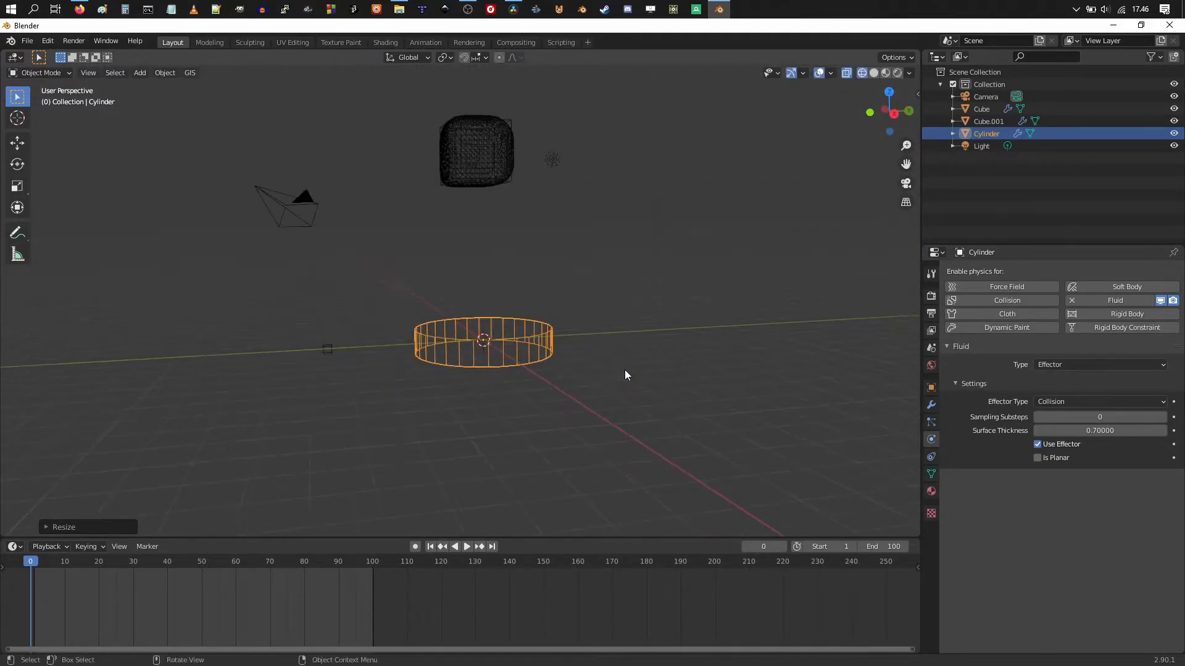
- Turn off Mesh in the domain's liquid settings
click(480, 149)
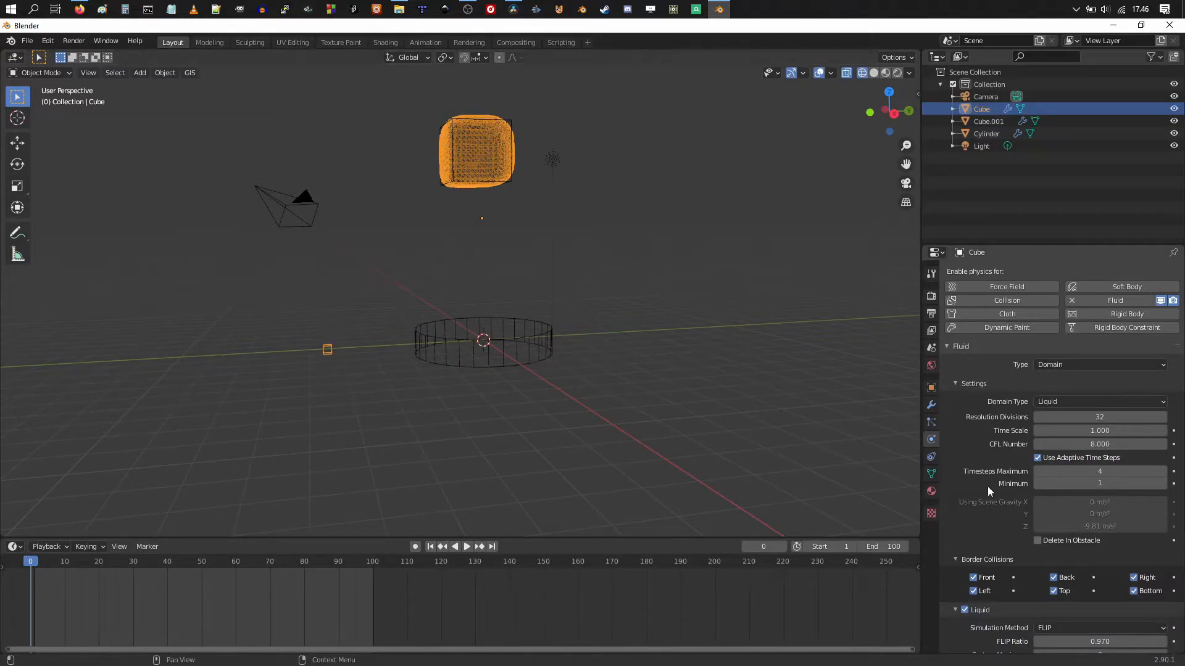
scroll(1014, 575, down, 10)
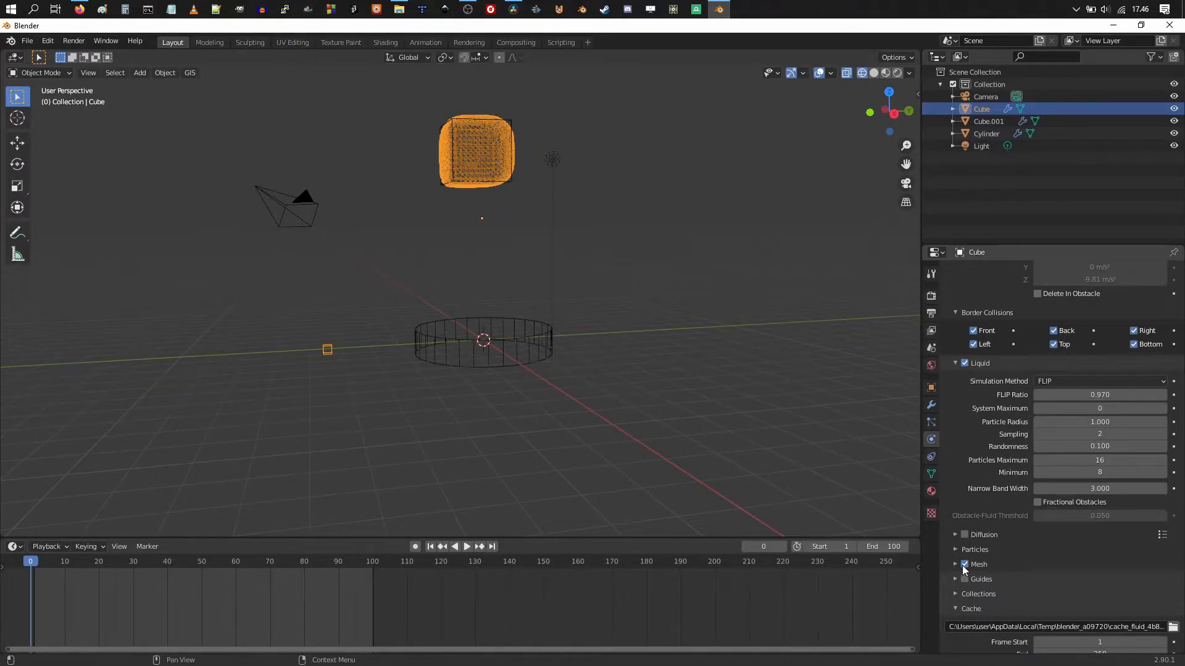
click(965, 565)
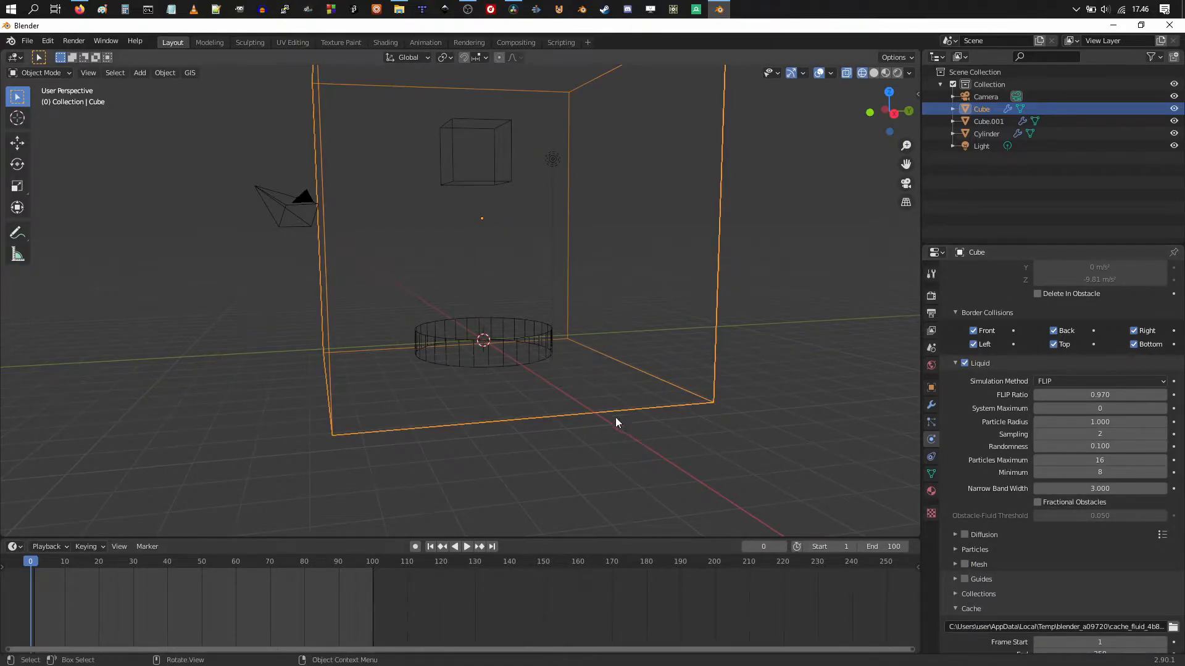
- Select the cylinder and scale it down further along the Z axis into a thin disc
click(529, 349)
mouse_move(529, 350)
middle_down()
mouse_move(512, 335)
mouse_move(472, 339)
mouse_move(531, 353)
middle_up()
scroll(531, 354, up, 4)
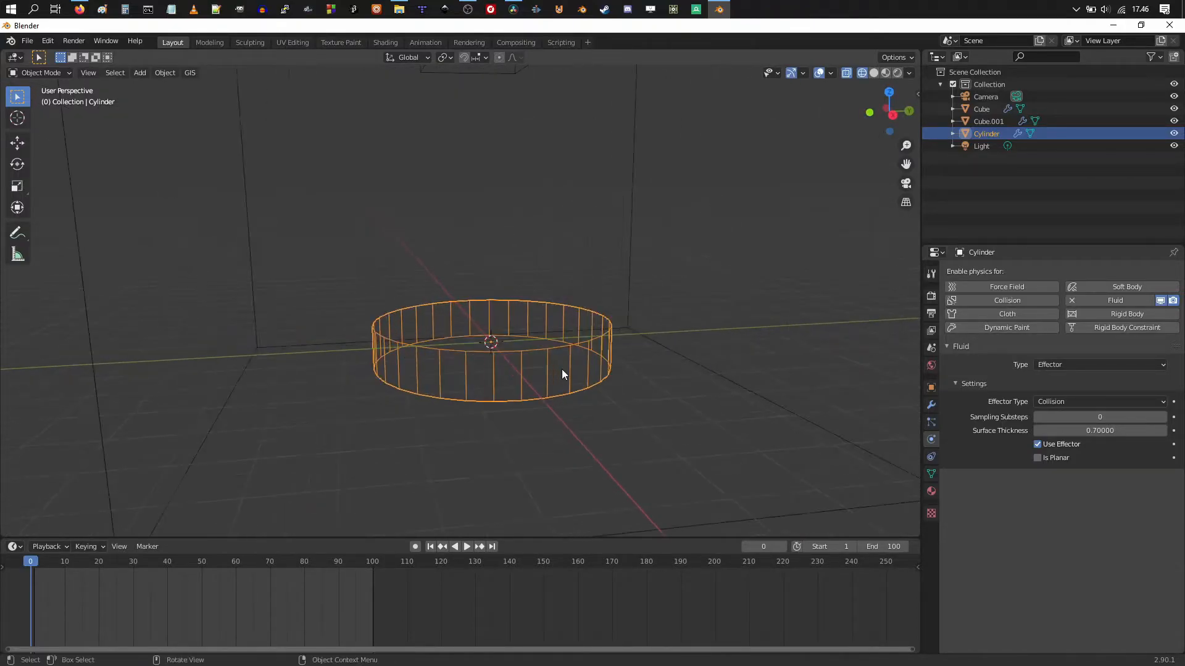
middle_drag(587, 413, 589, 380)
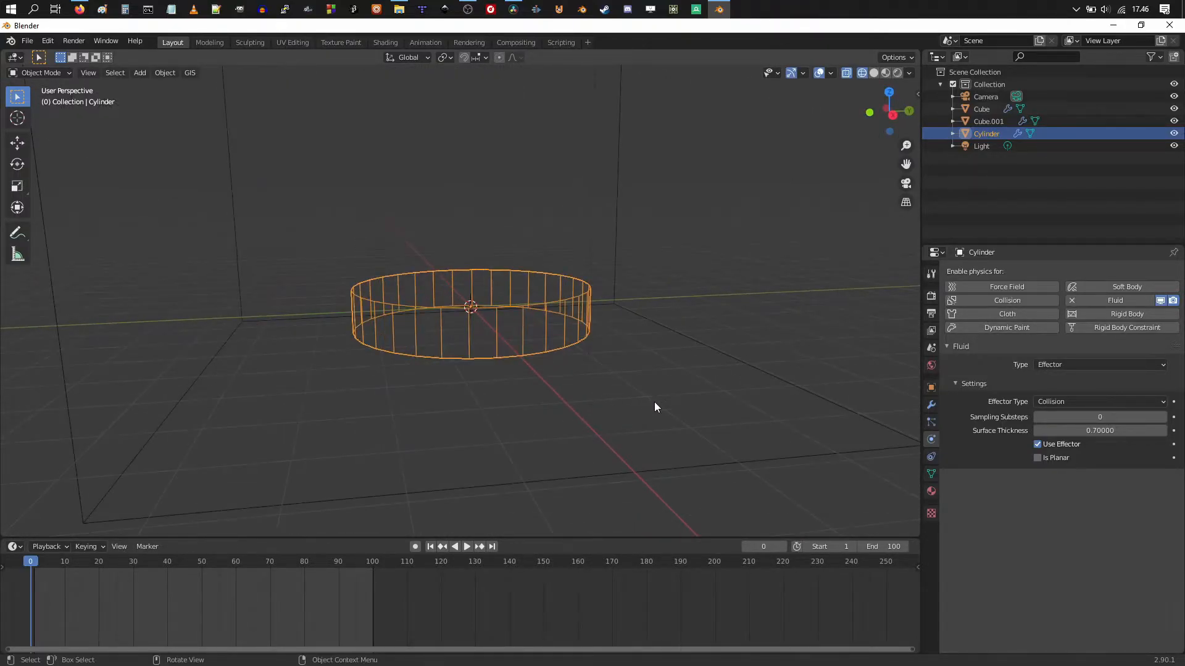
key(s)
key(z)
click(566, 354)
middle_drag(569, 353, 546, 372)
scroll(553, 364, up, 2)
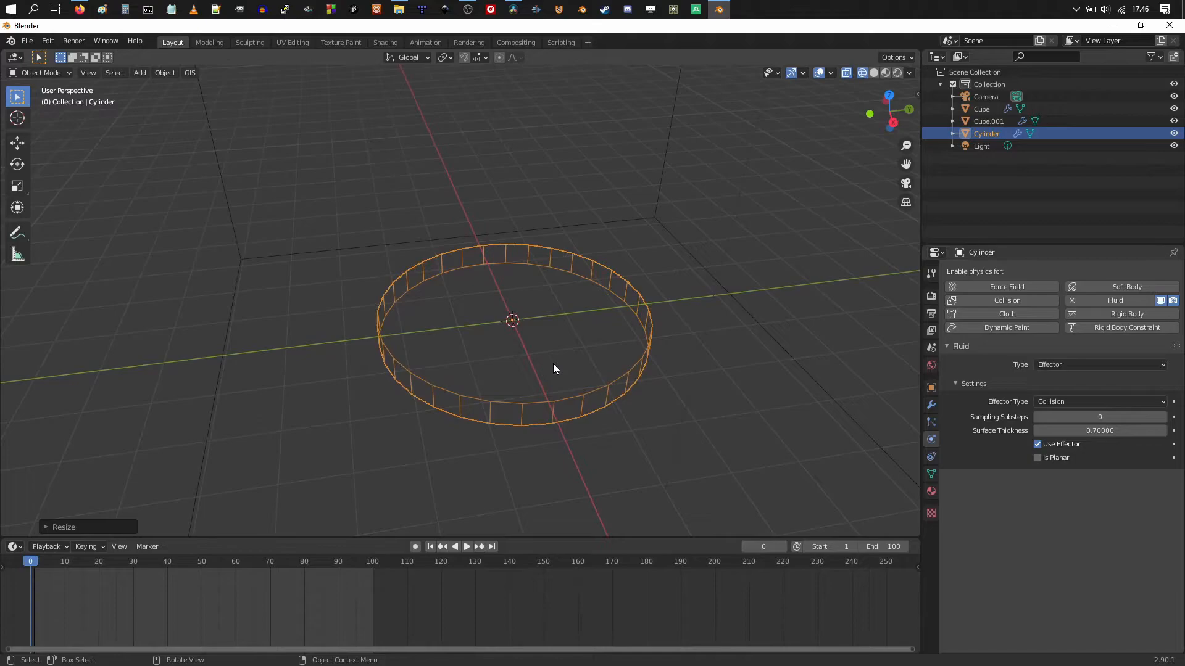
- Edit the cylinder's mesh in face selection and select the whole loop of side faces around its rim
click(52, 72)
click(61, 98)
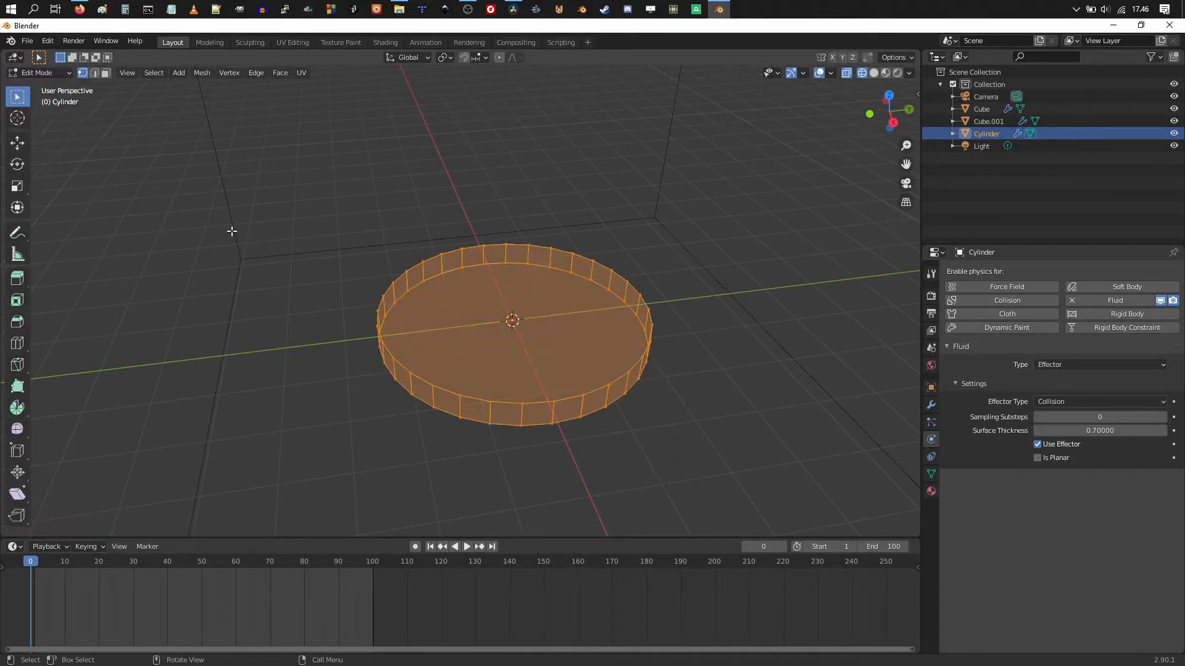
middle_drag(457, 343, 394, 271)
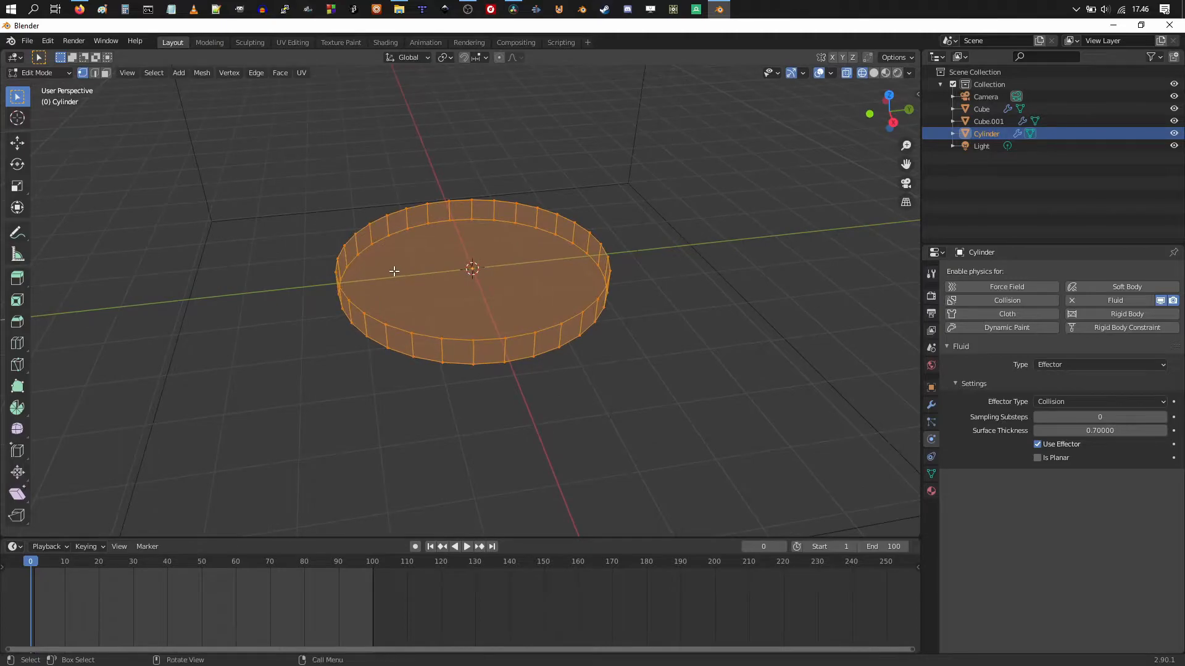
click(106, 72)
middle_drag(407, 282, 494, 354)
scroll(465, 335, up, 3)
click(415, 333)
alt+click(475, 364)
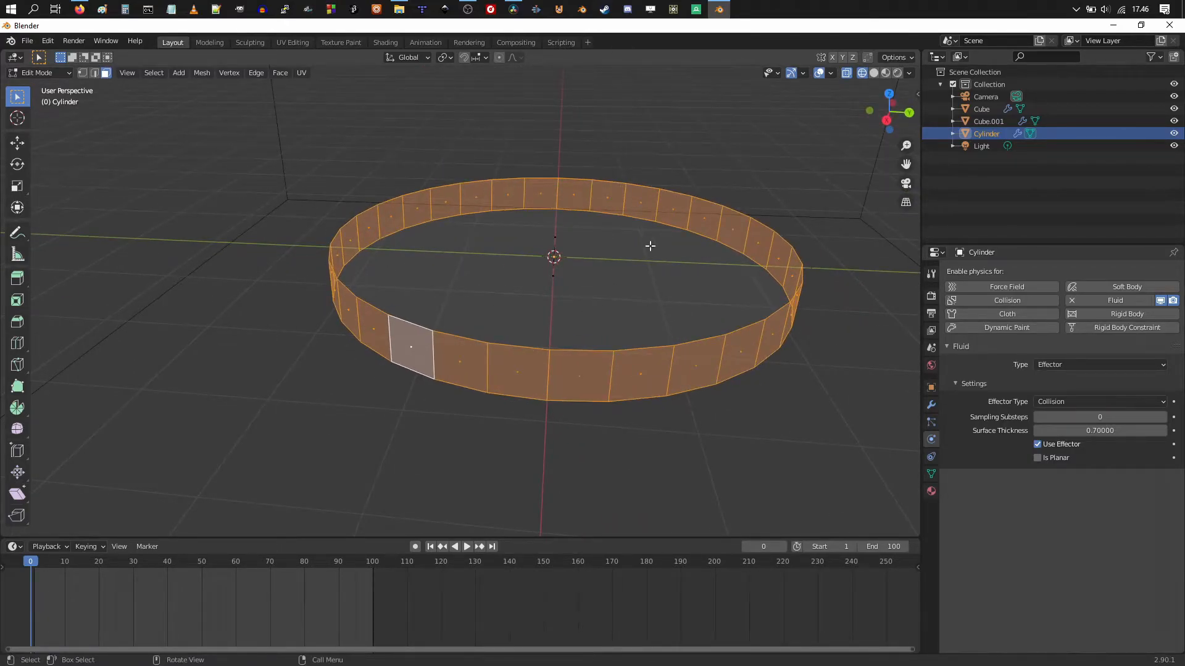
middle_drag(436, 275, 462, 302)
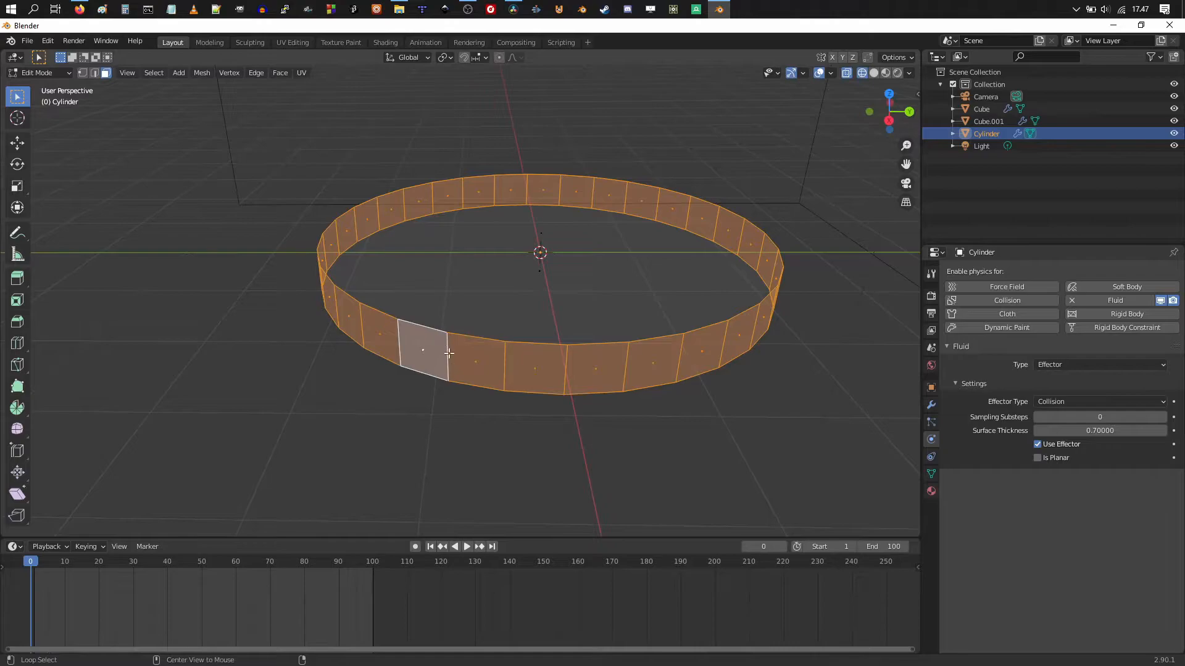
middle_drag(573, 368, 582, 336)
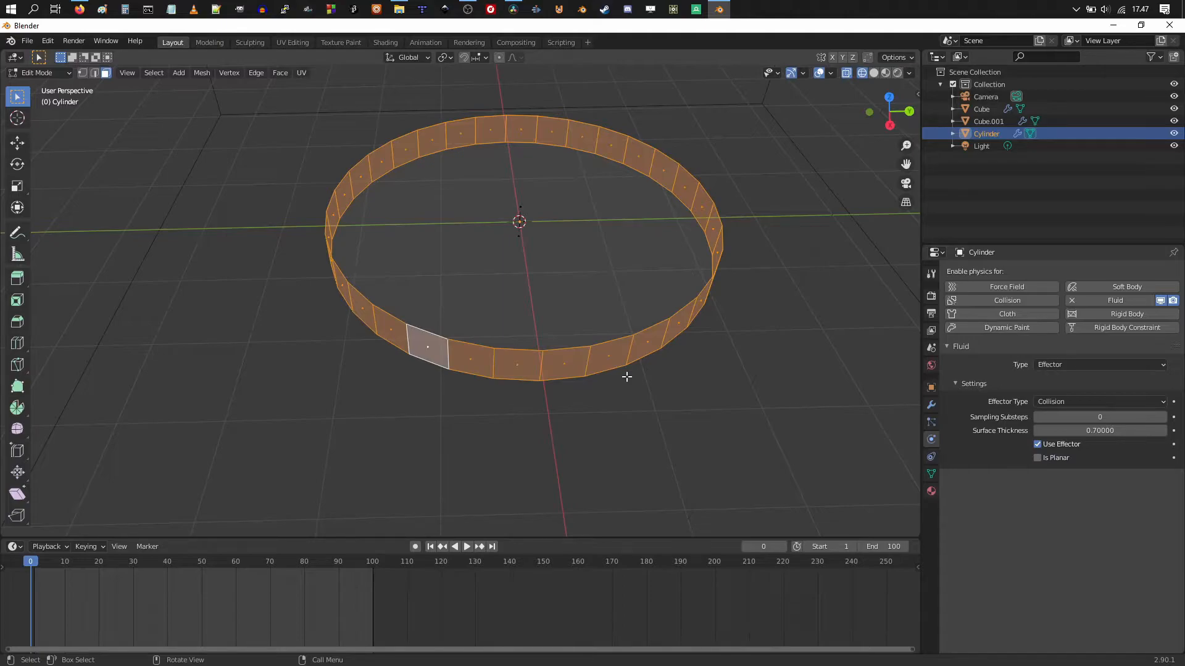
- Extrude the side faces in place and scale them outward by about 1.2 to form a thick rim
key(e)
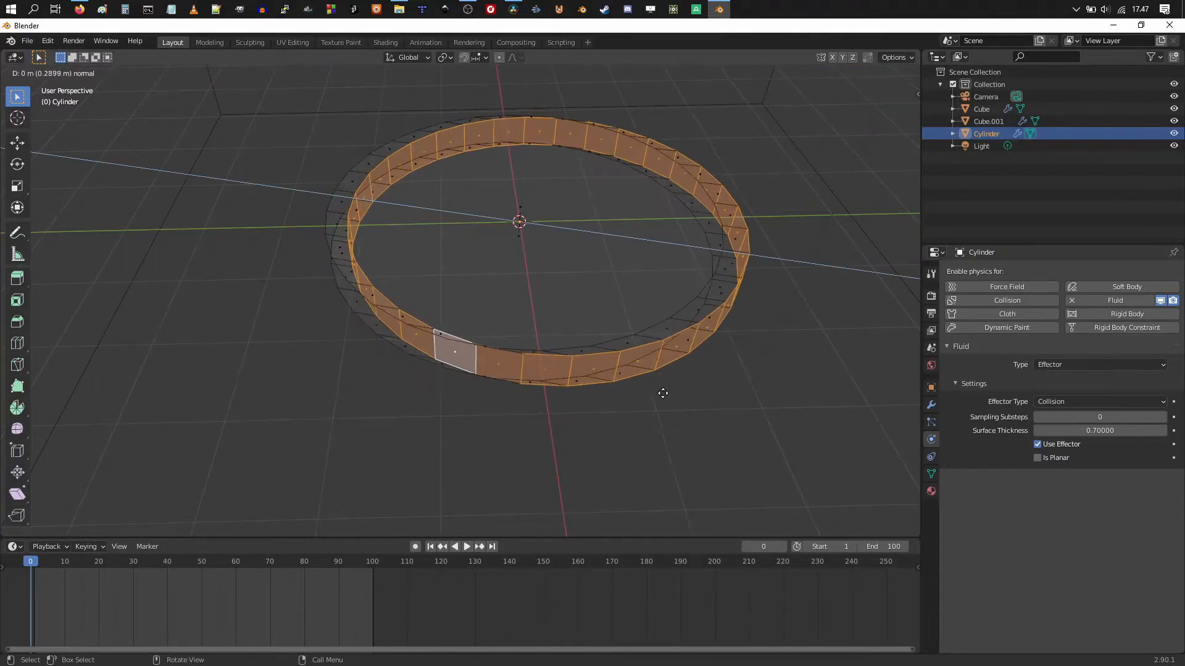
right_click(414, 357)
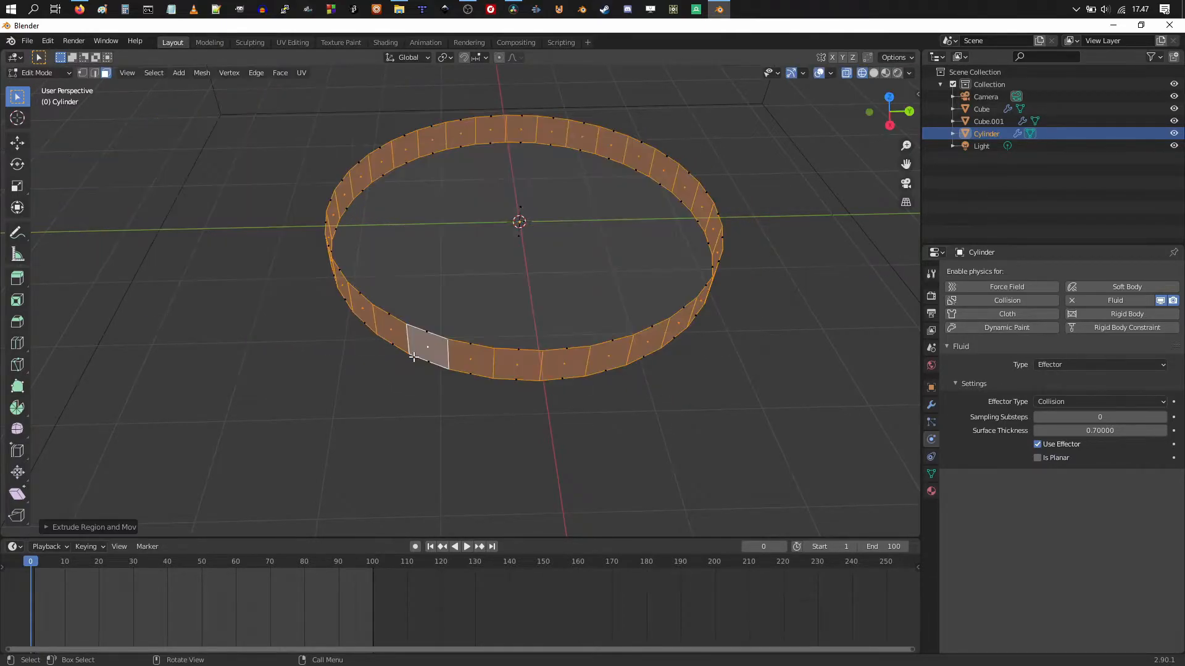
mouse_move(573, 343)
middle_down()
mouse_move(574, 286)
mouse_move(586, 320)
mouse_move(568, 347)
middle_up()
scroll(574, 343, down, 2)
key(s)
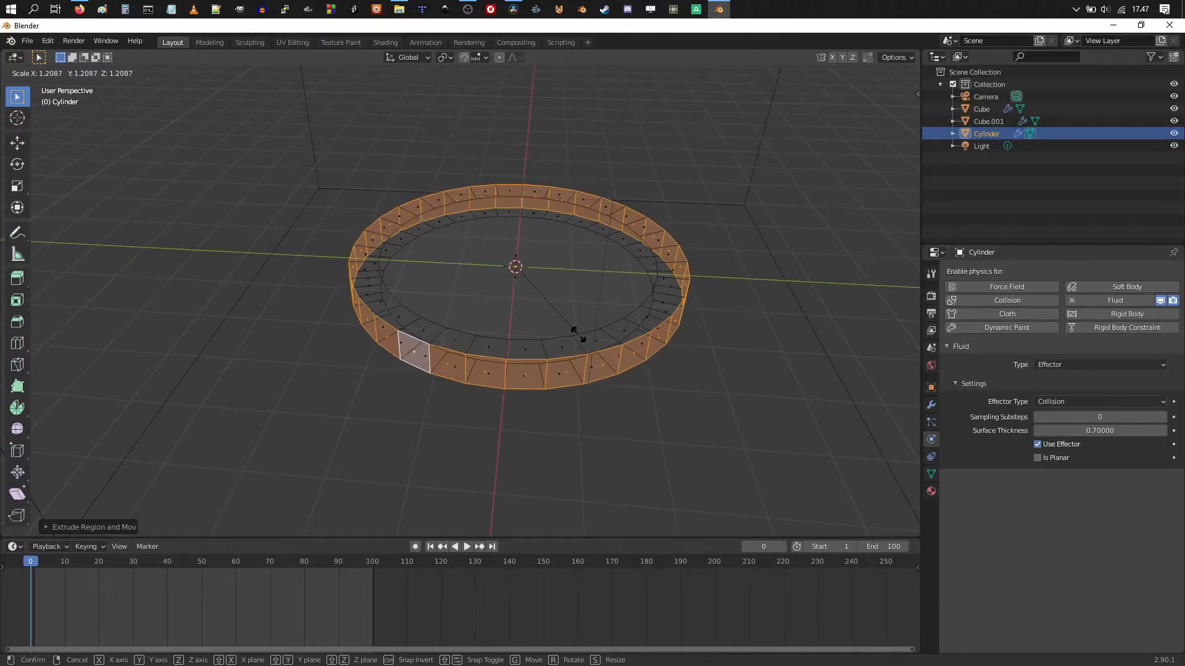
click(576, 334)
middle_drag(576, 343, 433, 304)
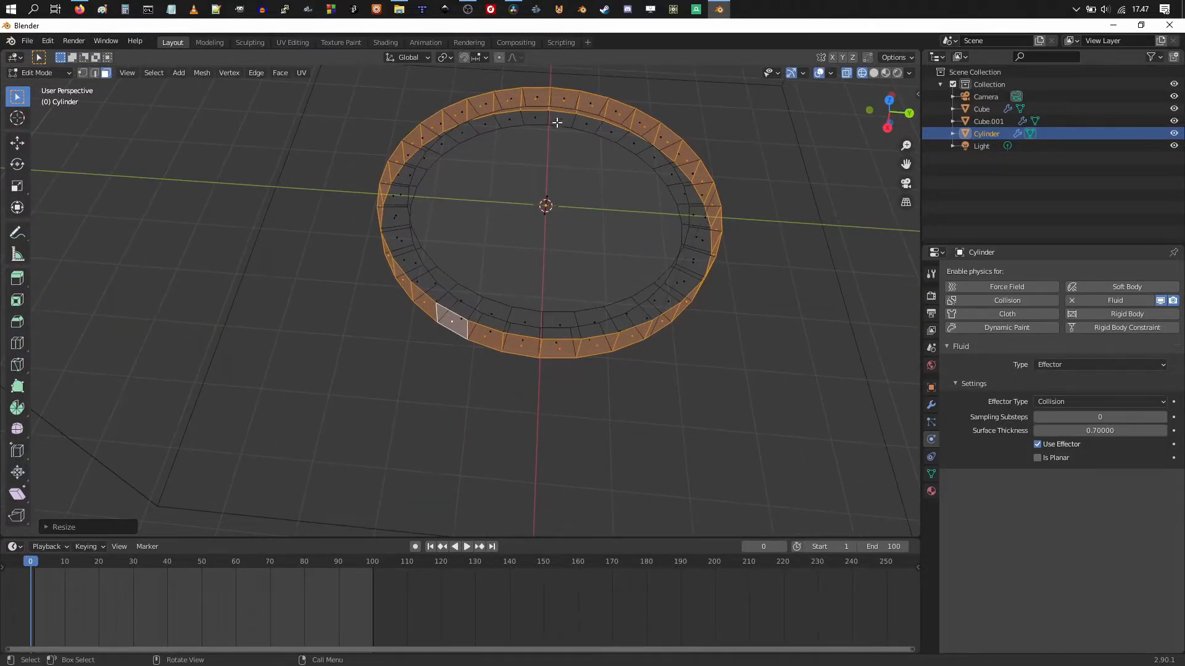
- Extrude the rim's top face loop upward into a tall hollow container wall and return to Object Mode
middle_drag(522, 329, 558, 288)
scroll(558, 308, up, 4)
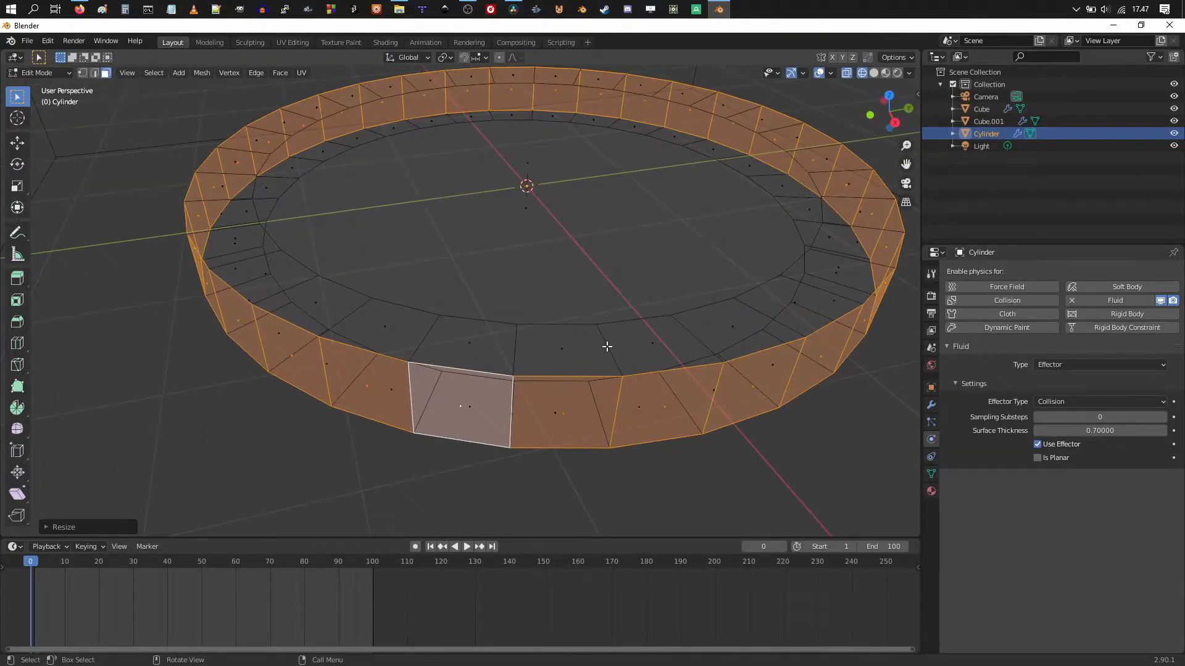
alt+click(606, 347)
scroll(606, 347, down, 3)
middle_drag(606, 347, 654, 323)
scroll(603, 375, down, 2)
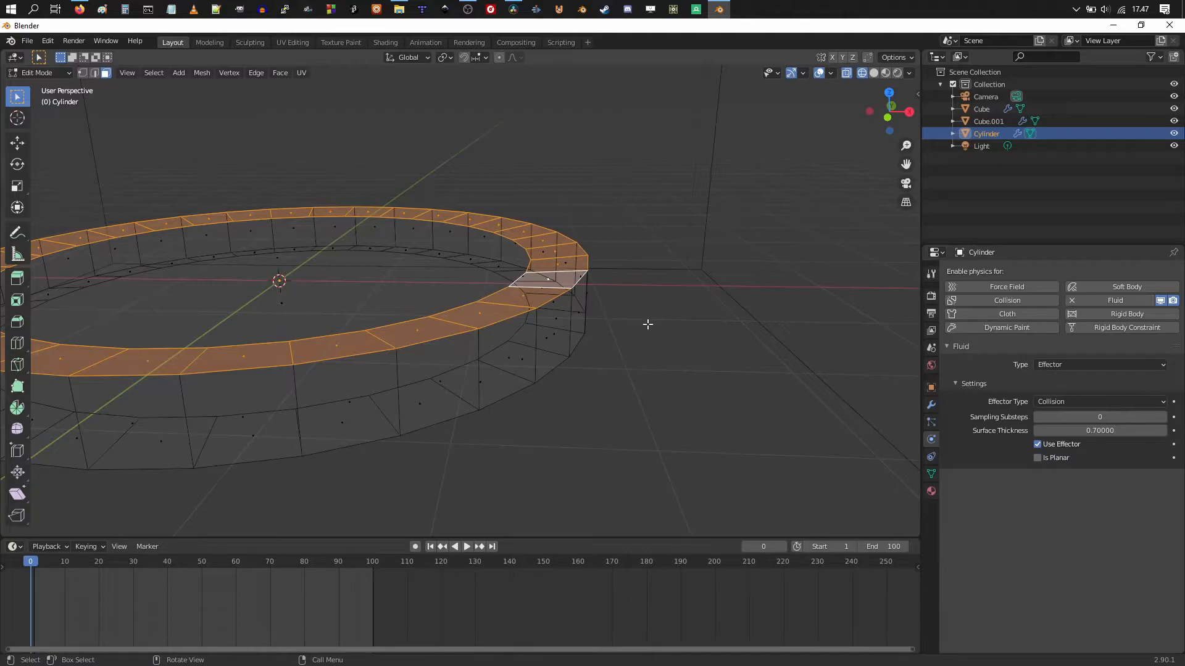
middle_drag(648, 325, 662, 423)
key(e)
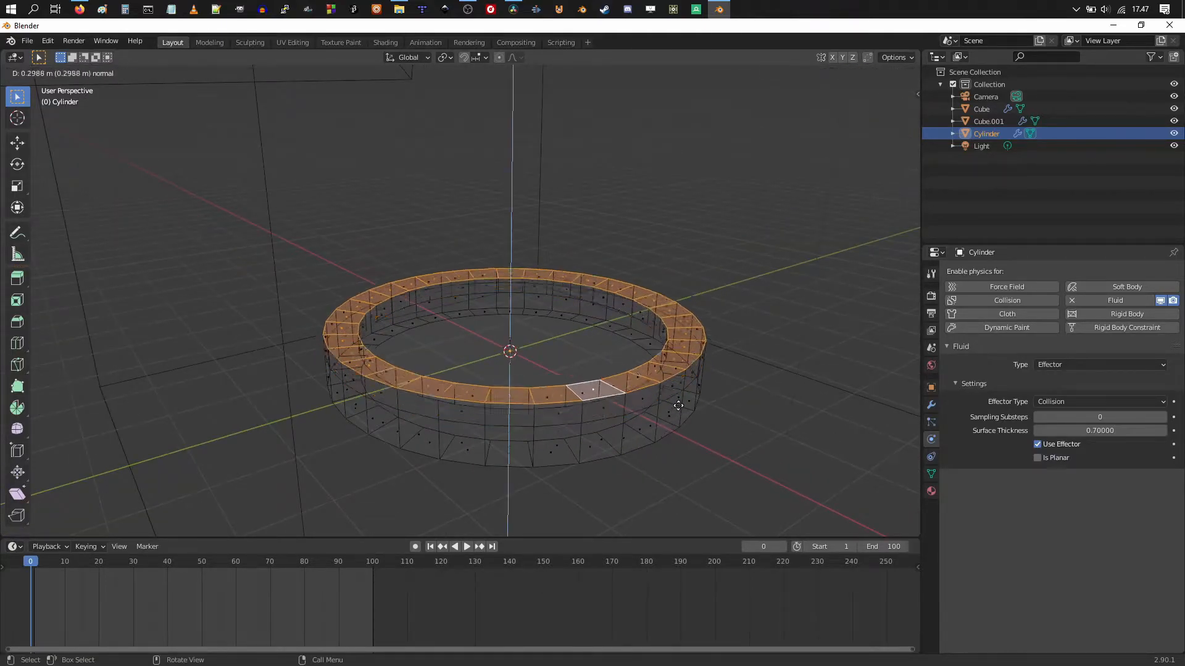
click(654, 180)
scroll(611, 333, down, 5)
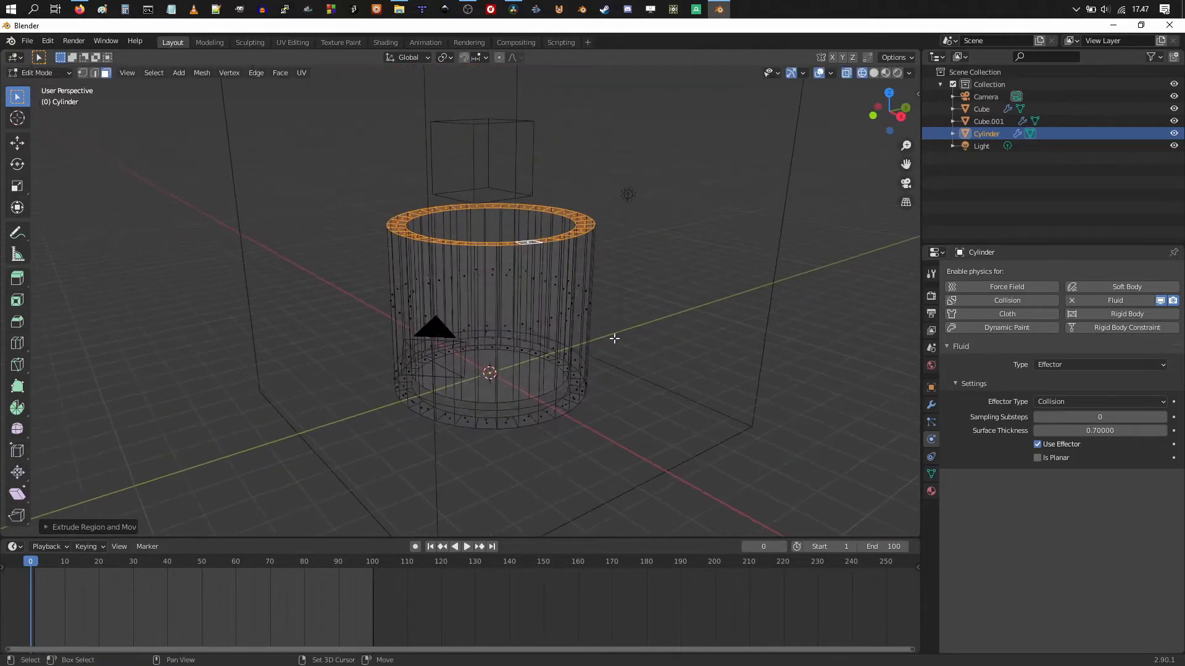
middle_drag(630, 341, 533, 369)
key(Tab)
scroll(558, 349, down, 4)
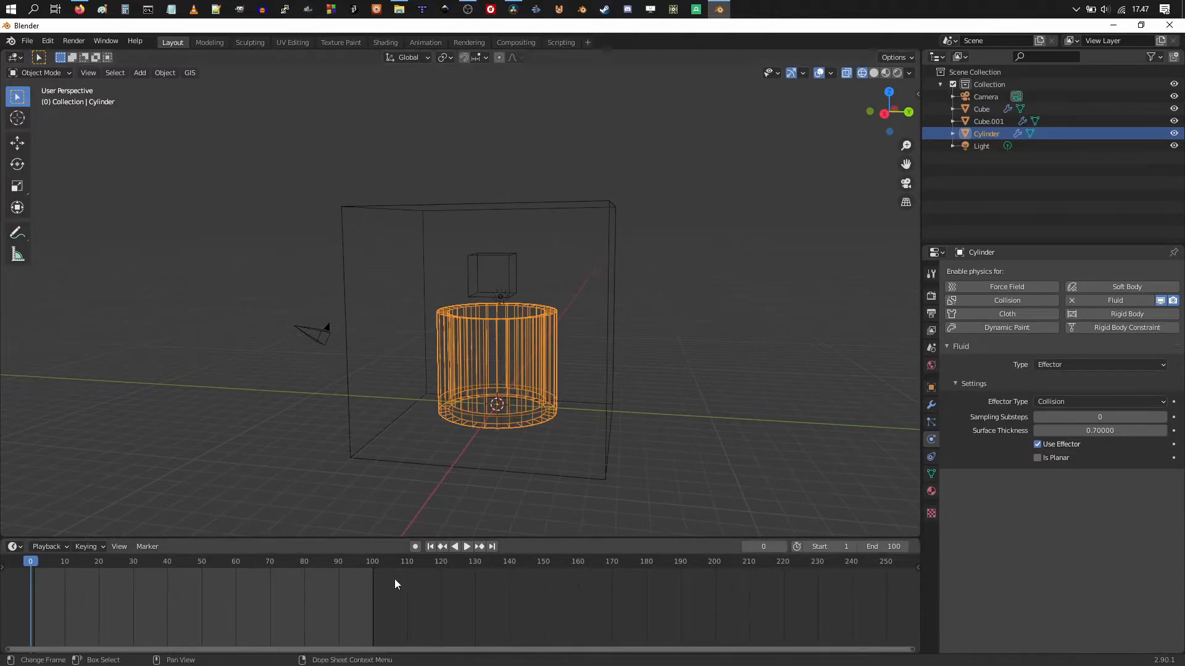
- Move the container up about 4 m so it surrounds the small cube
middle_drag(571, 428, 591, 381)
key(g)
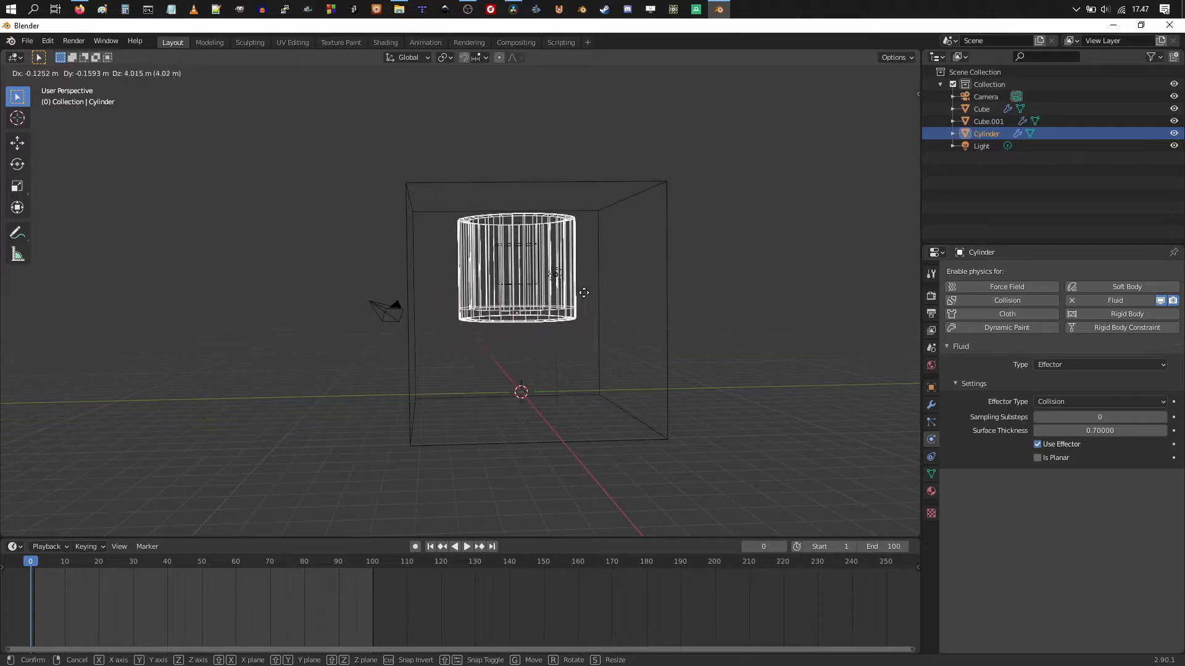
click(582, 291)
middle_drag(583, 292, 531, 358)
- Set the small cube's Flow Behavior to Geometry
click(484, 274)
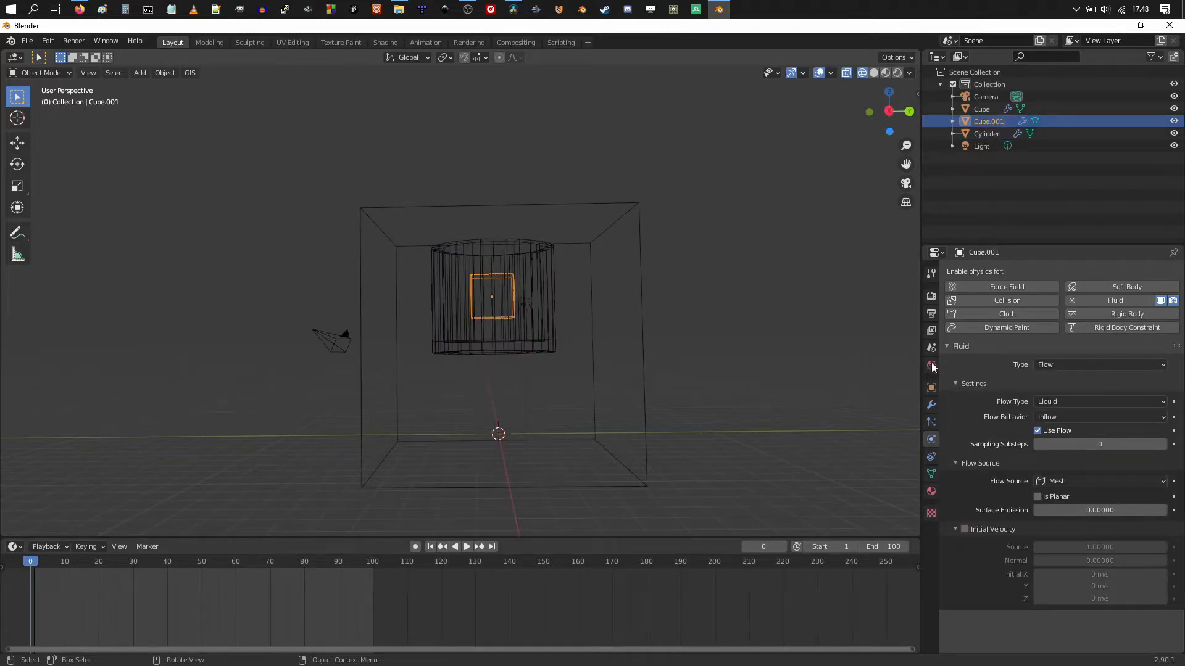
click(1051, 417)
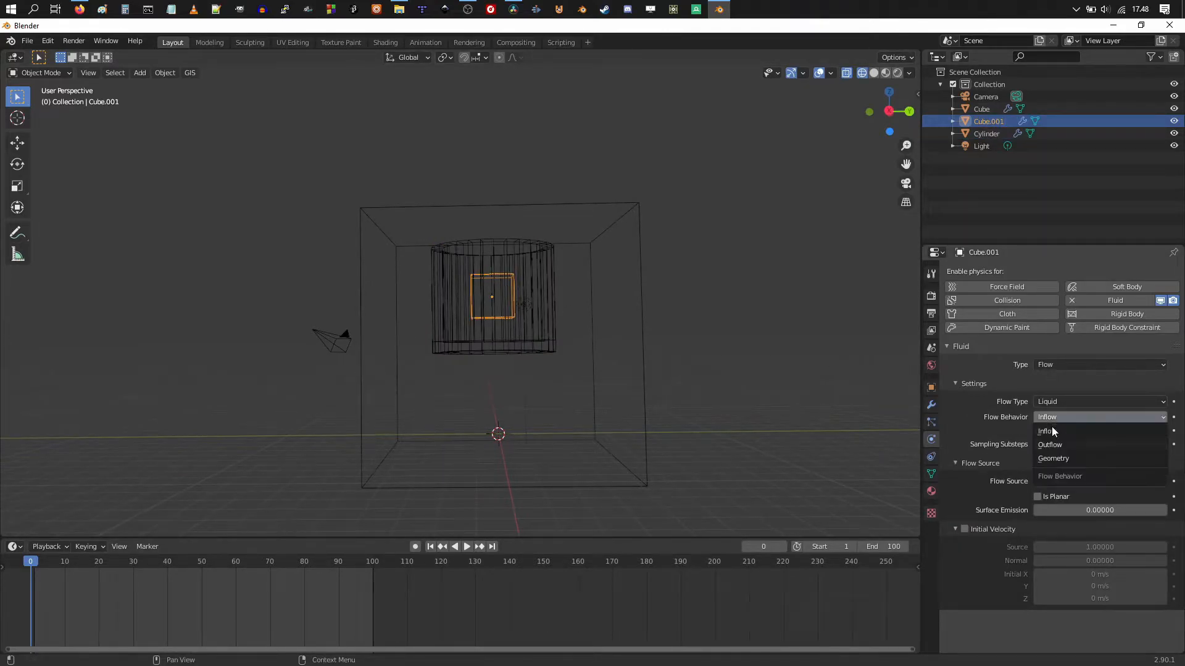
click(1059, 459)
- Select the container and advance the simulation to frame 30 to check how the liquid interacts with it
scroll(678, 369, up, 3)
middle_drag(642, 361, 539, 358)
click(543, 363)
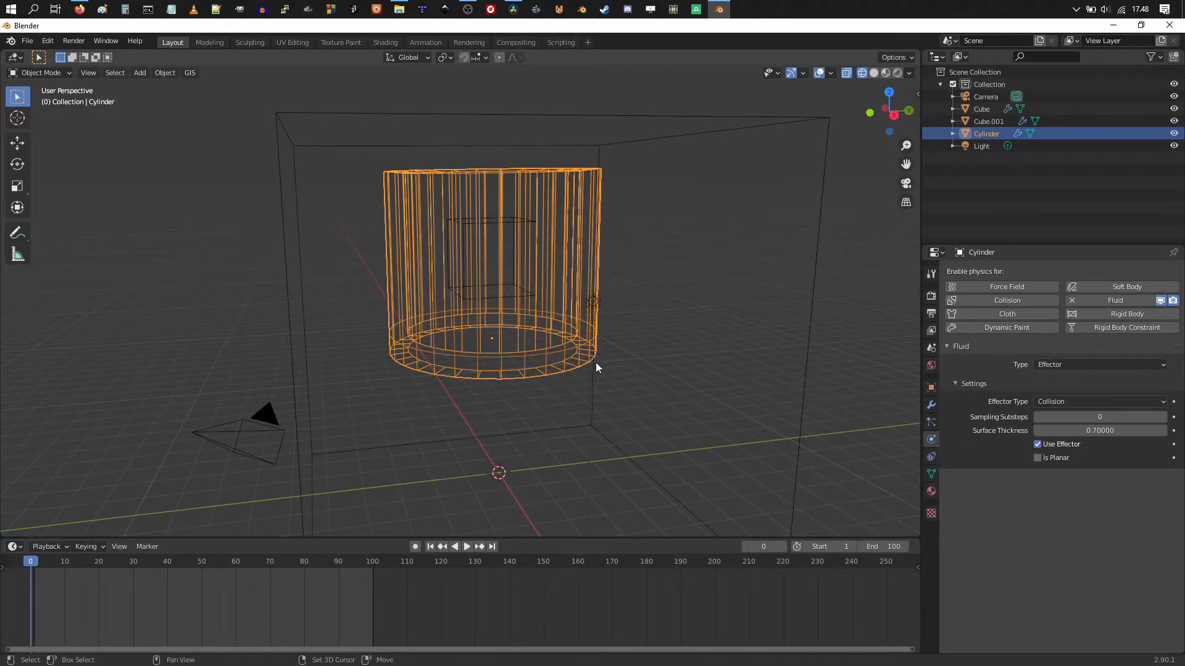
drag(45, 567, 131, 567)
scroll(544, 343, down, 2)
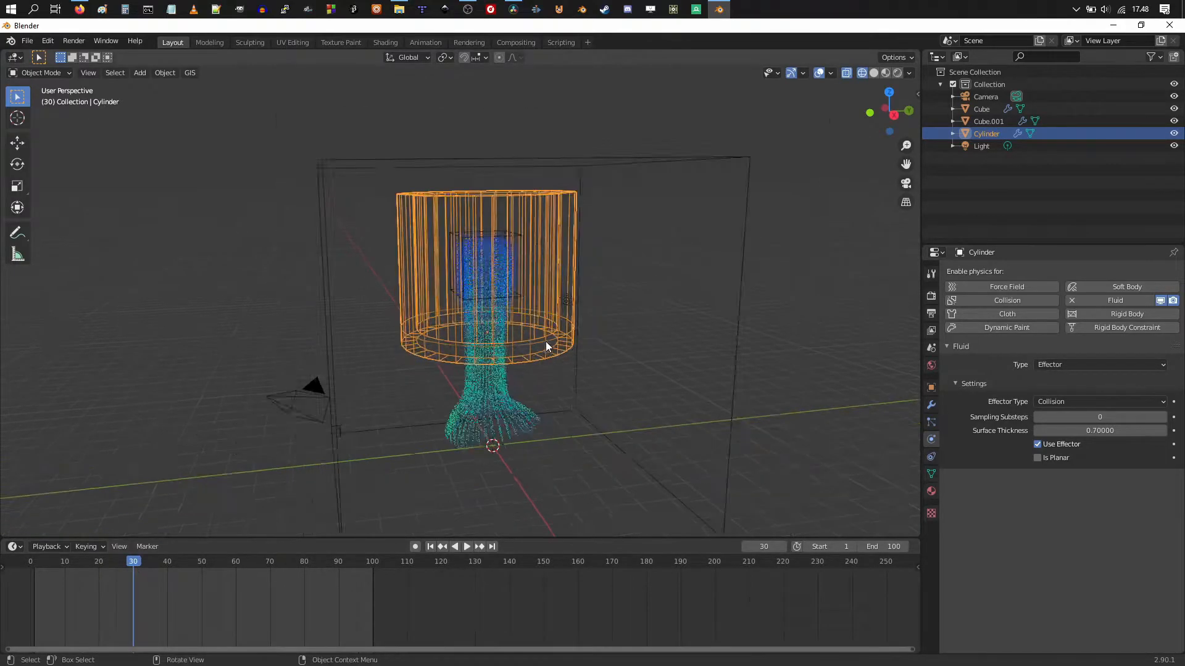
- Insert a Rotation keyframe on the container at frame 30 and advance to frame 40
scroll(544, 343, down, 2)
key(i)
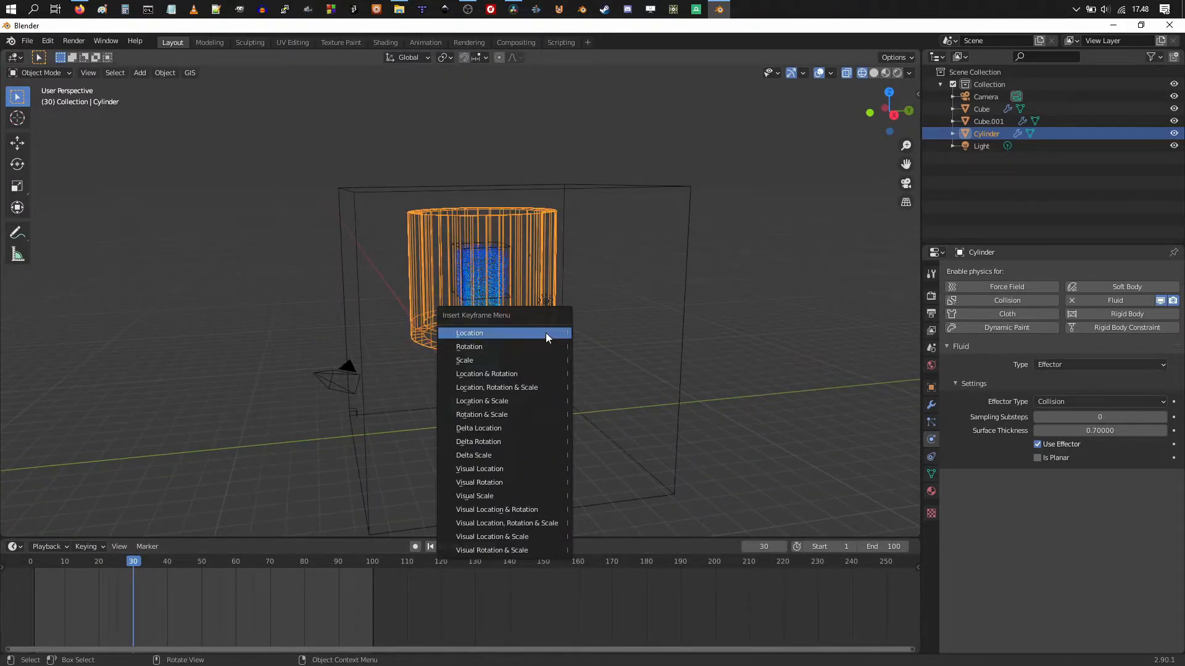
click(491, 344)
drag(142, 568, 168, 568)
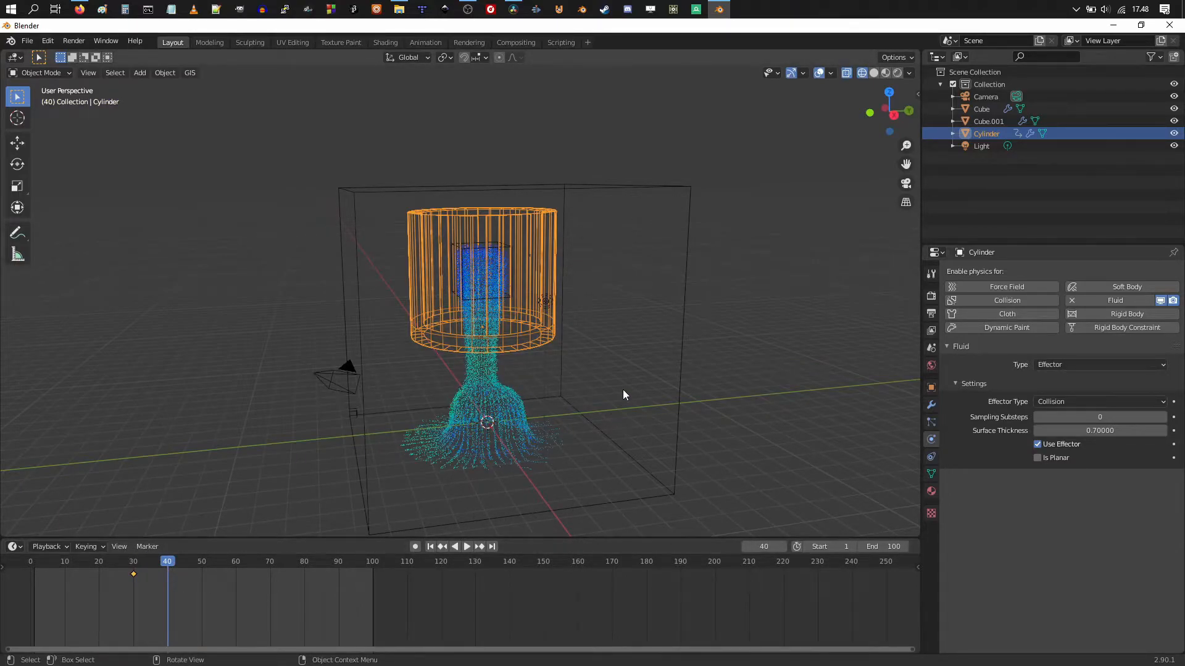
key(r)
key(x)
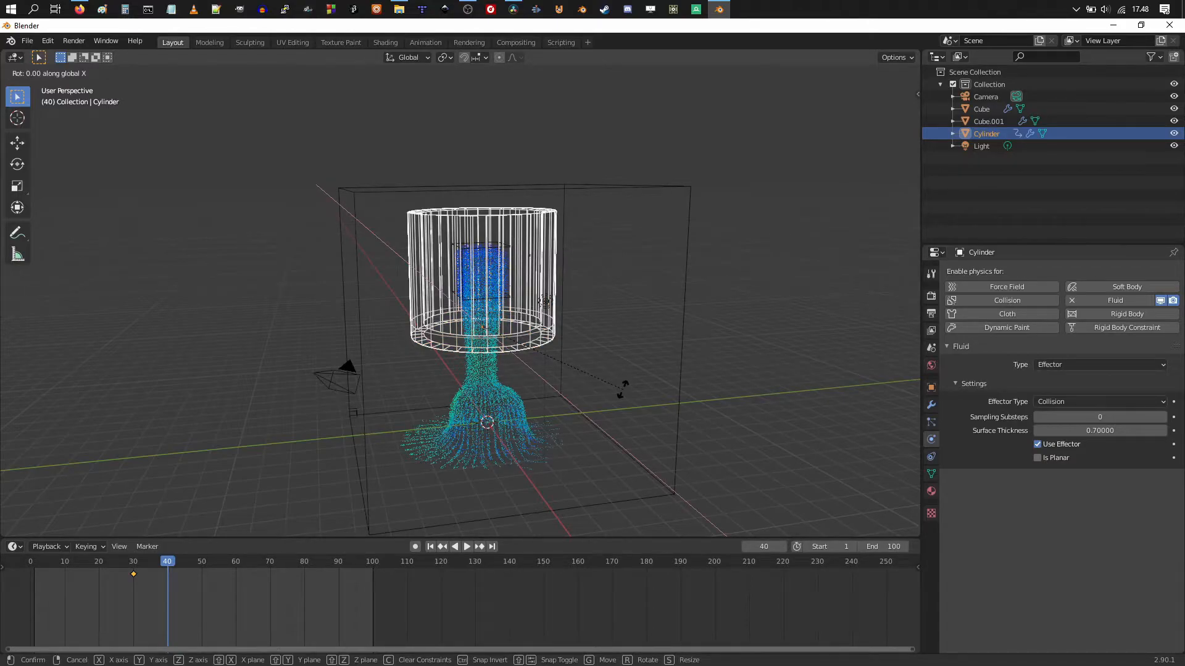
key(Escape)
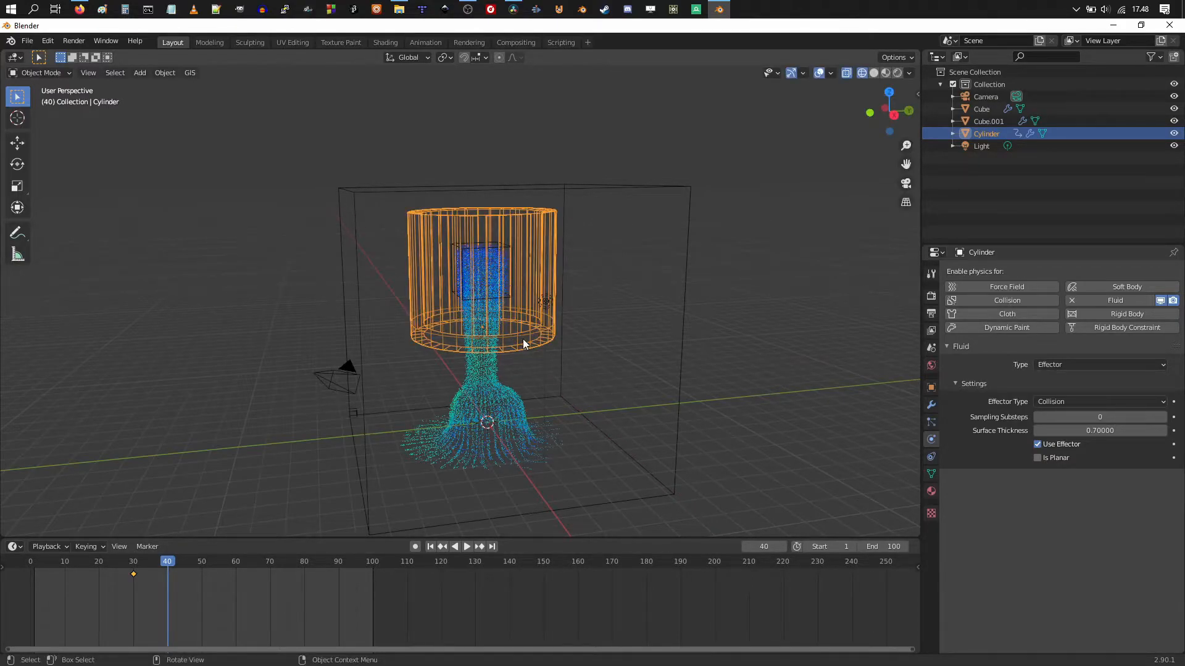
- Rotate the container 180° about the global X axis and insert a Rotation keyframe at frame 40
key(r)
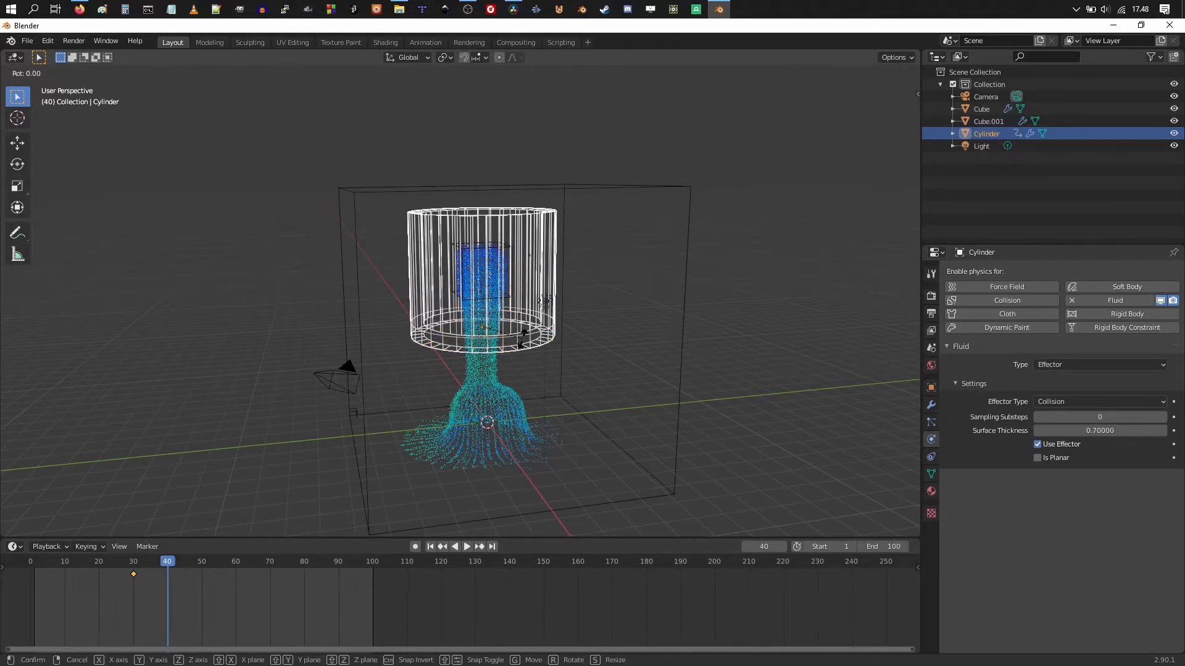
key(x)
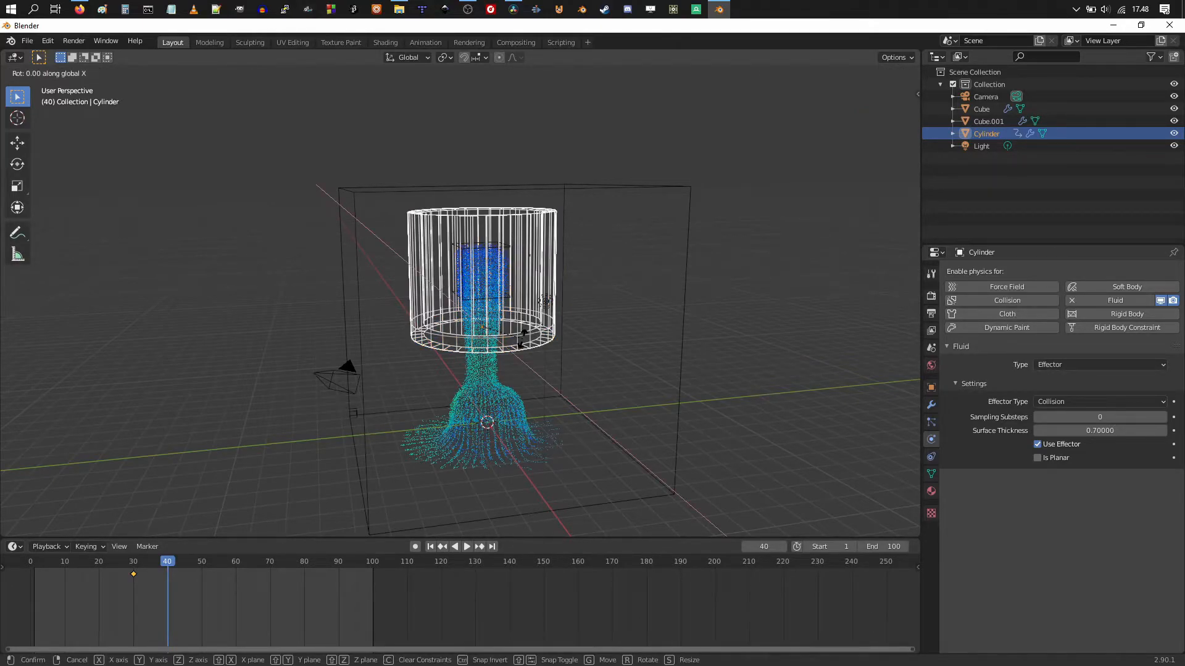
text(180)
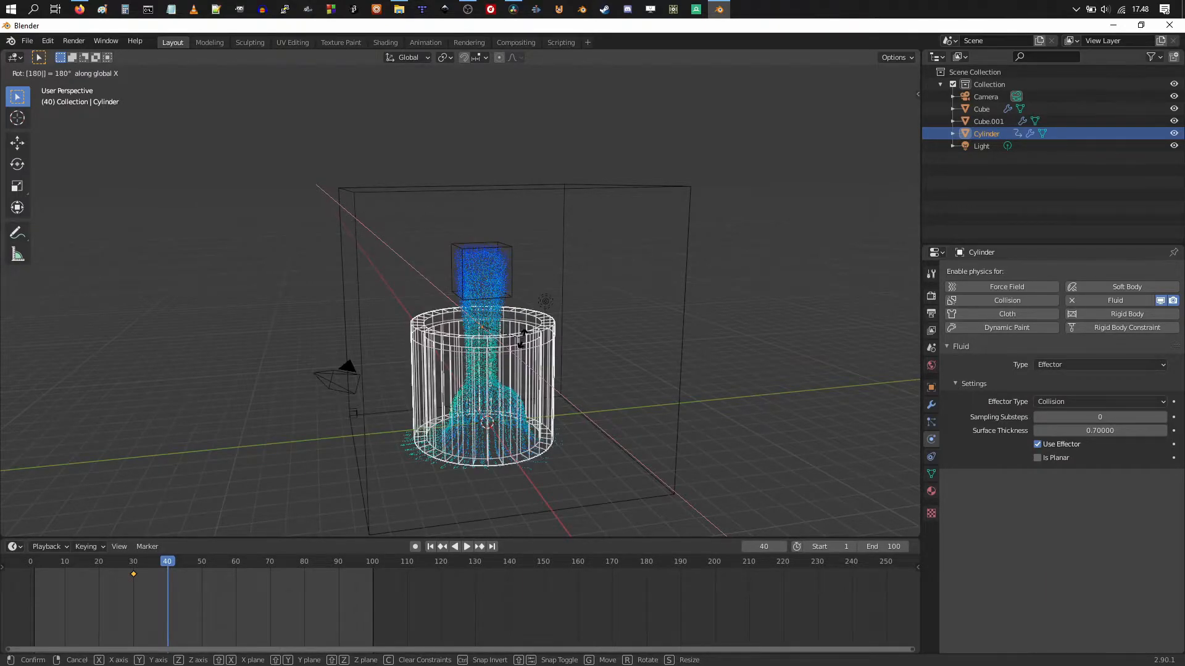
key(Return)
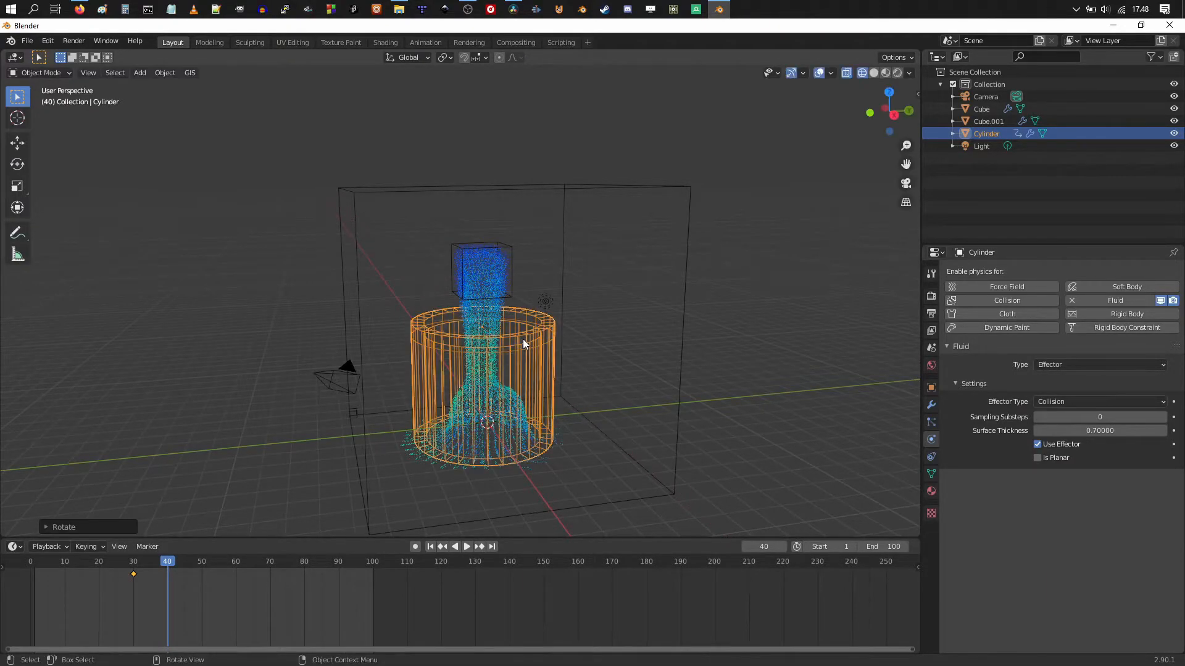
key(i)
click(546, 363)
- Return to frame 0 and reset the domain's cache by switching its type to All and back to Replay
drag(166, 564, 29, 562)
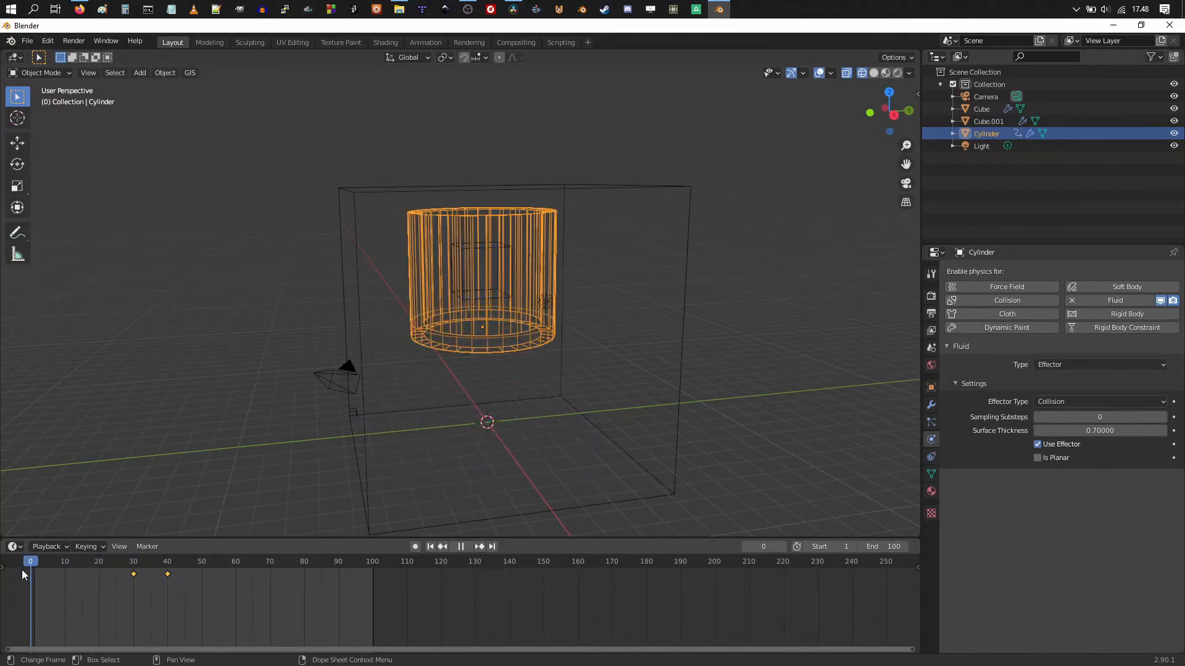
click(357, 277)
scroll(1072, 528, down, 10)
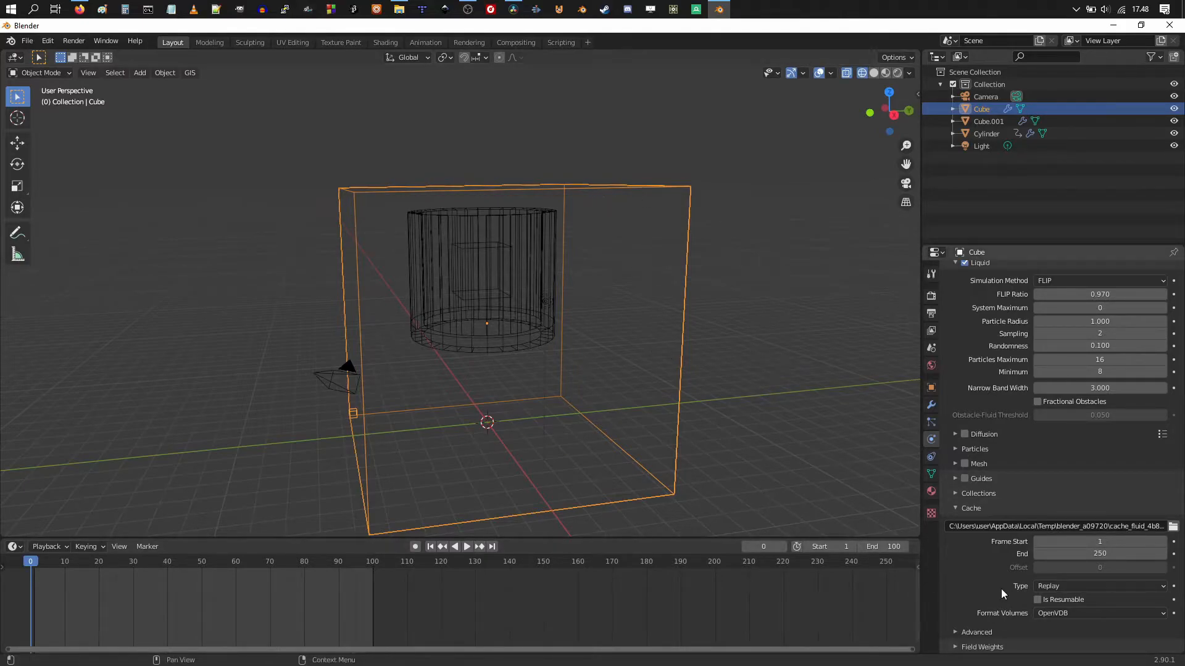
click(1065, 586)
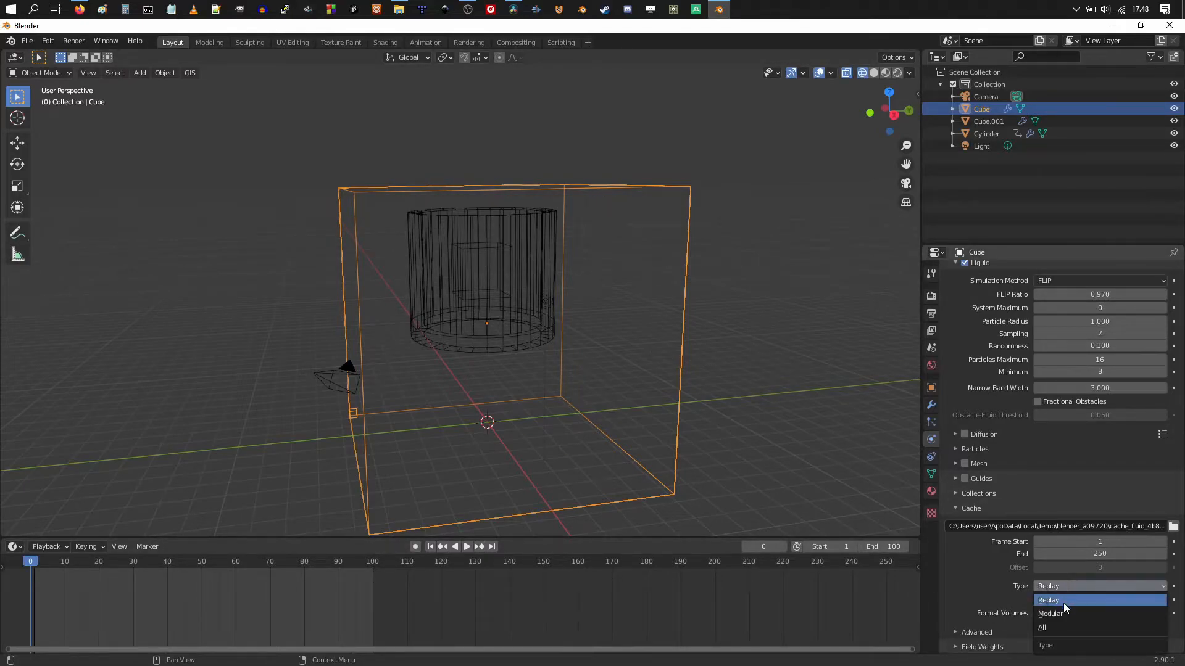
click(1055, 628)
click(1057, 584)
click(1055, 602)
- Play the simulation and examine from several angles how the liquid particles pour from the turning container
key(space)
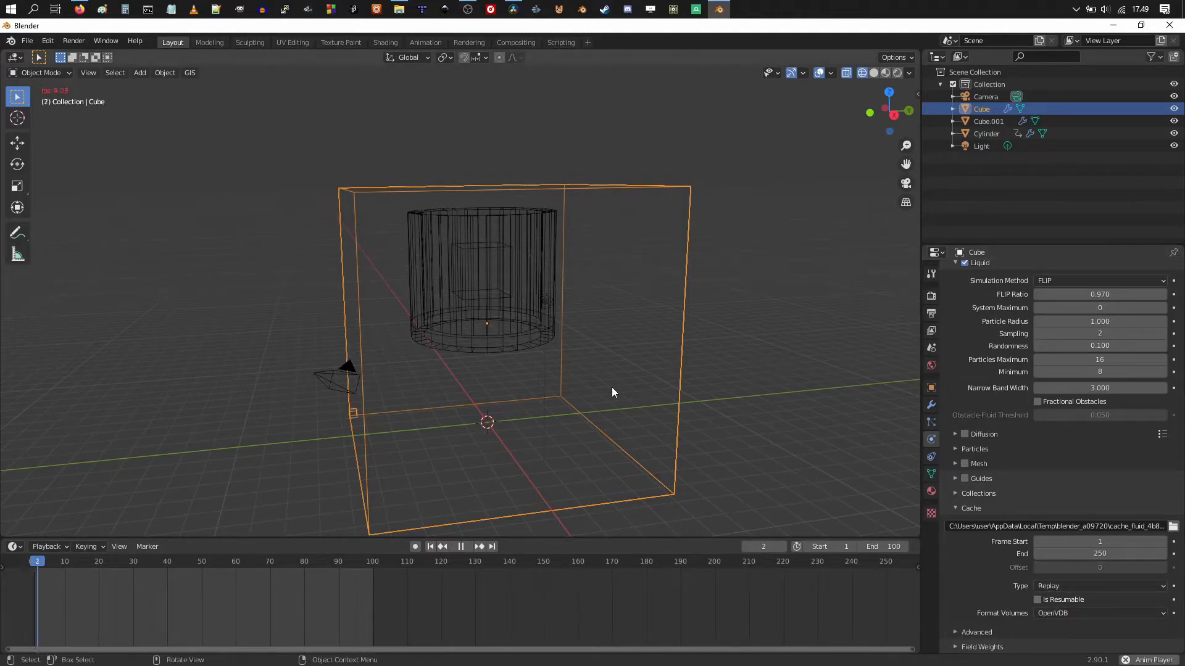
middle_drag(723, 372, 626, 364)
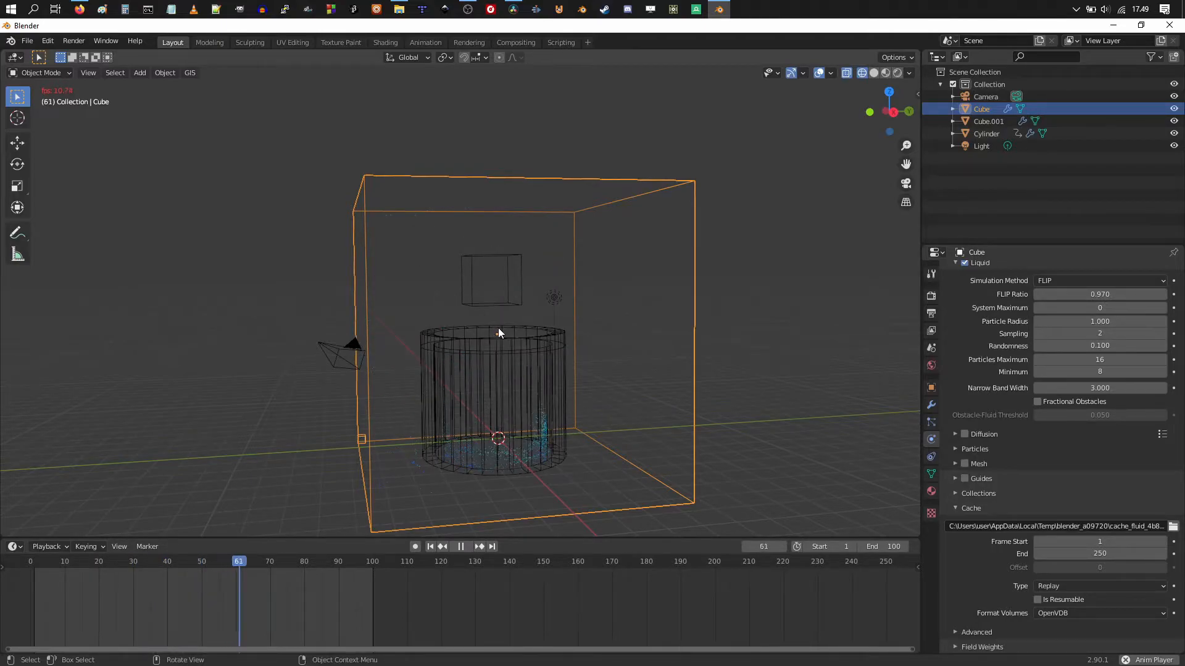
middle_drag(550, 310, 517, 303)
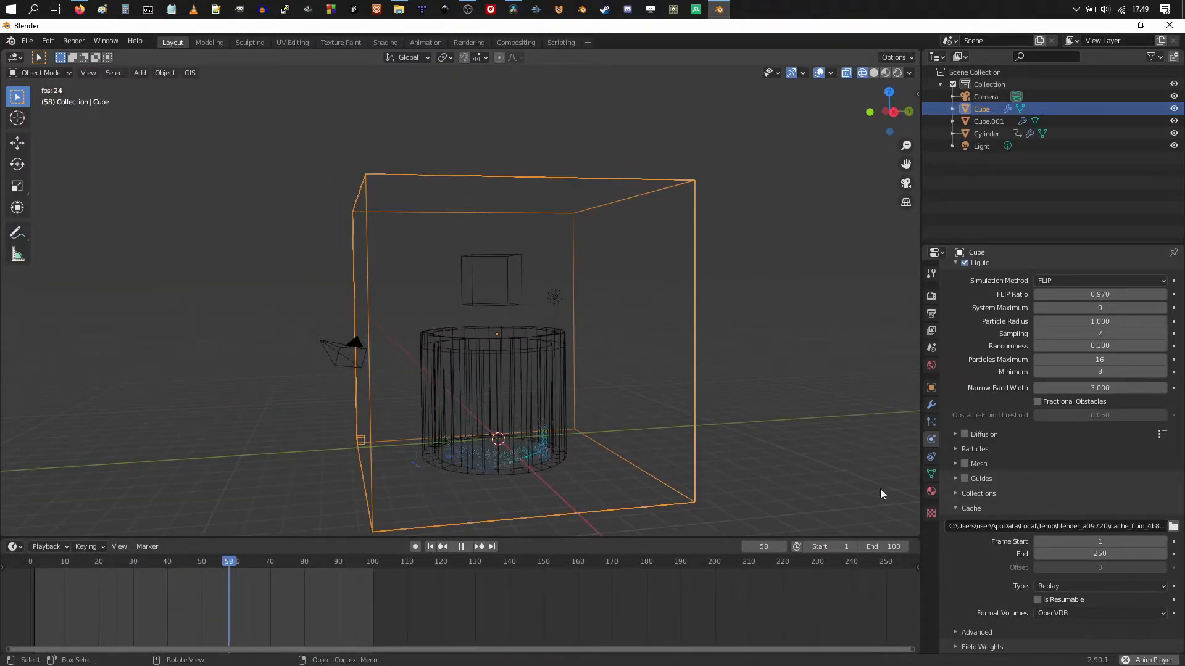
- Enable Mesh for the domain's liquid and play back the animation to check the meshed fluid
click(964, 464)
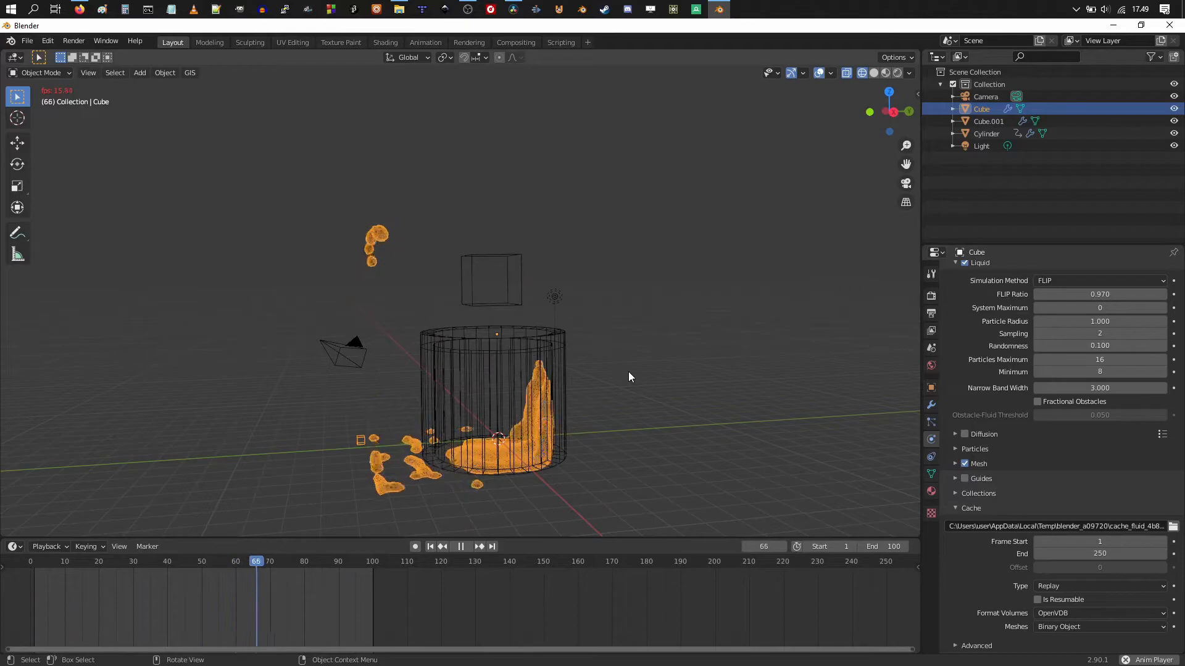
key(space)
middle_drag(627, 373, 602, 412)
key(space)
key(space)
key(space)
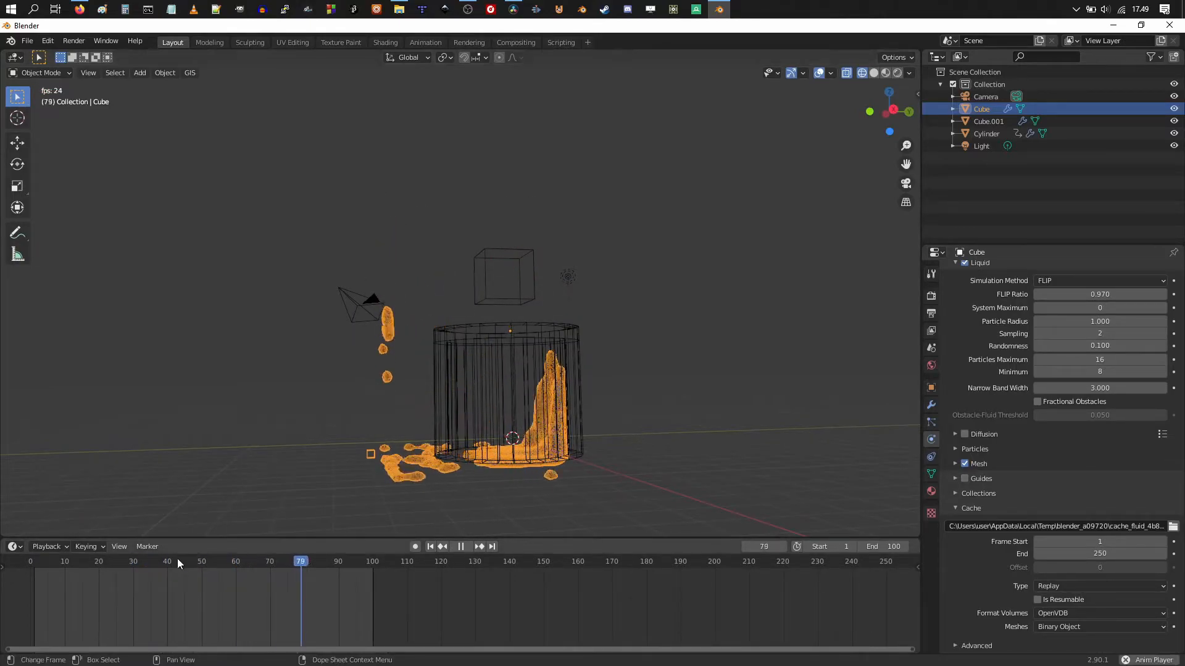
- Stop at frame 35 and inspect the half-turned container and its liquid from the side
click(147, 562)
mouse_move(143, 564)
mouse_down()
mouse_move(125, 564)
mouse_move(163, 565)
mouse_move(149, 568)
mouse_up()
key(space)
click(494, 385)
middle_drag(549, 362, 522, 353)
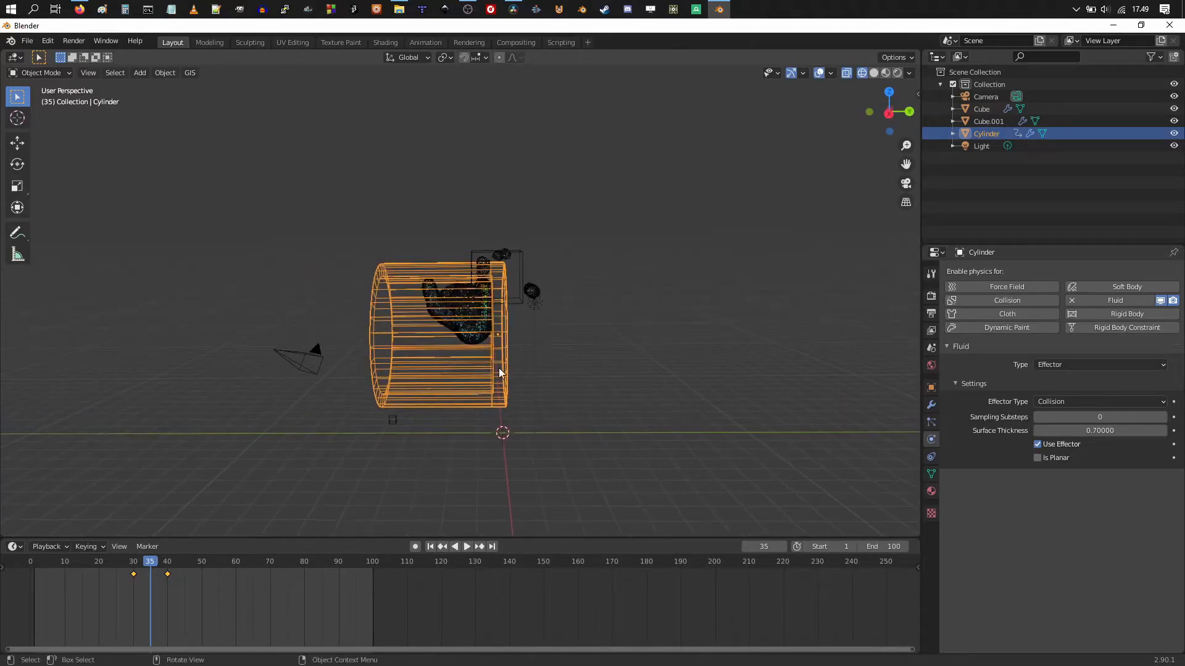
middle_drag(488, 432, 483, 303)
- Set the domain's Timesteps Maximum to 10 and Minimum to 8
click(453, 315)
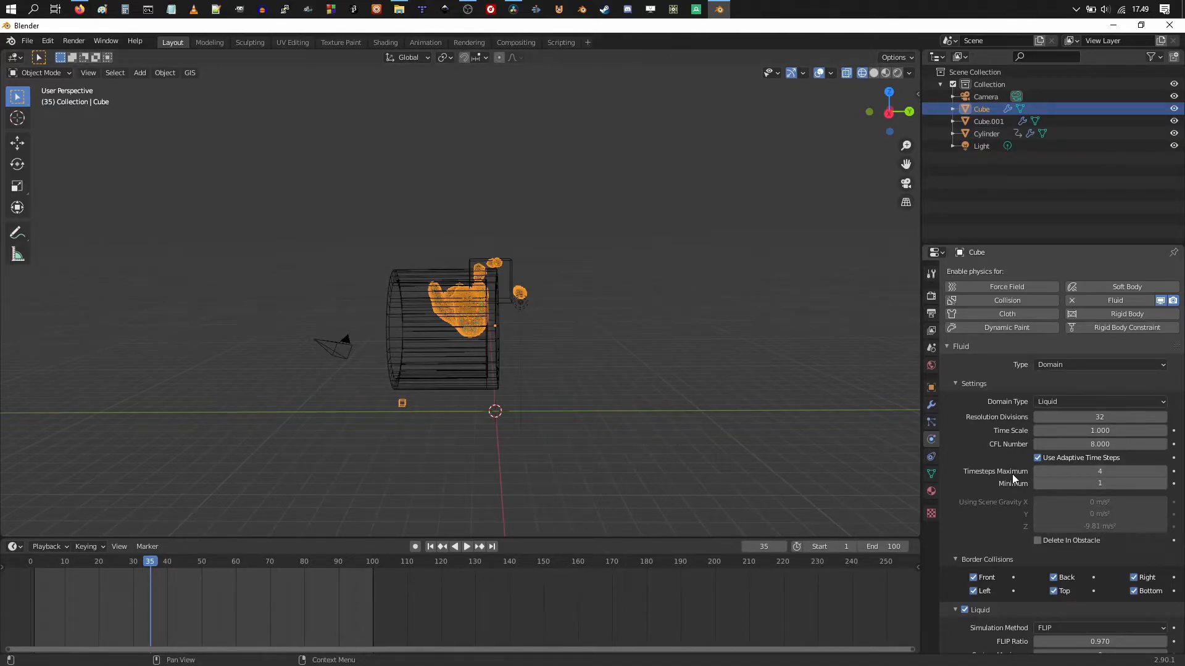
click(1105, 471)
key(Return)
click(1092, 484)
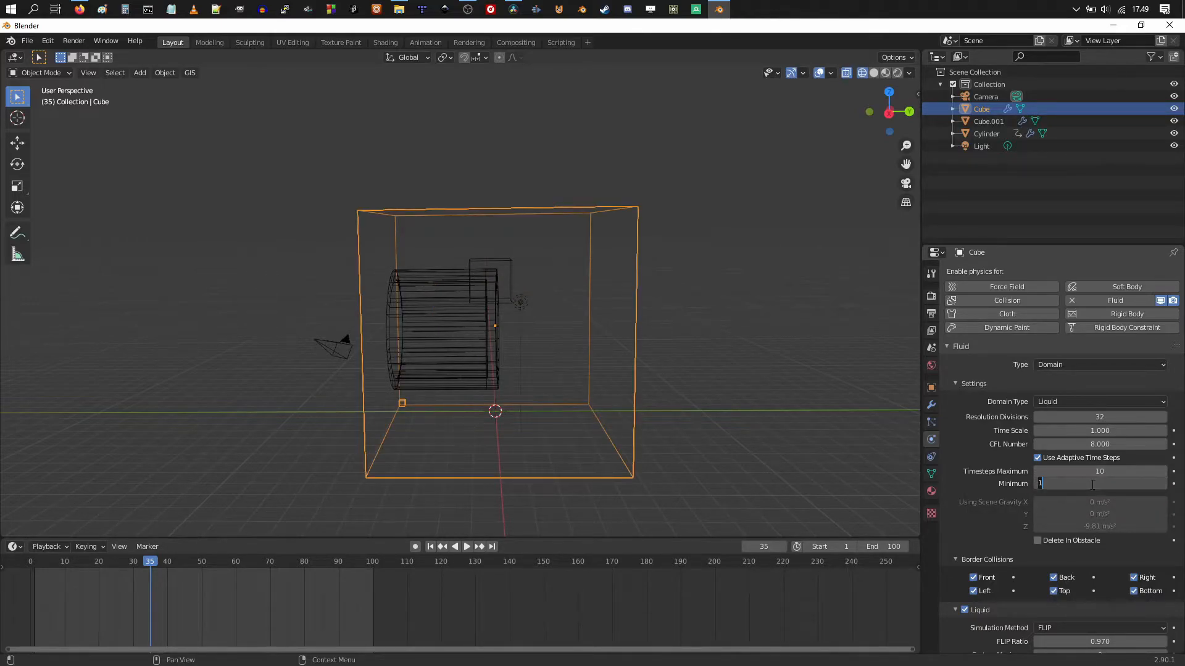
key(Return)
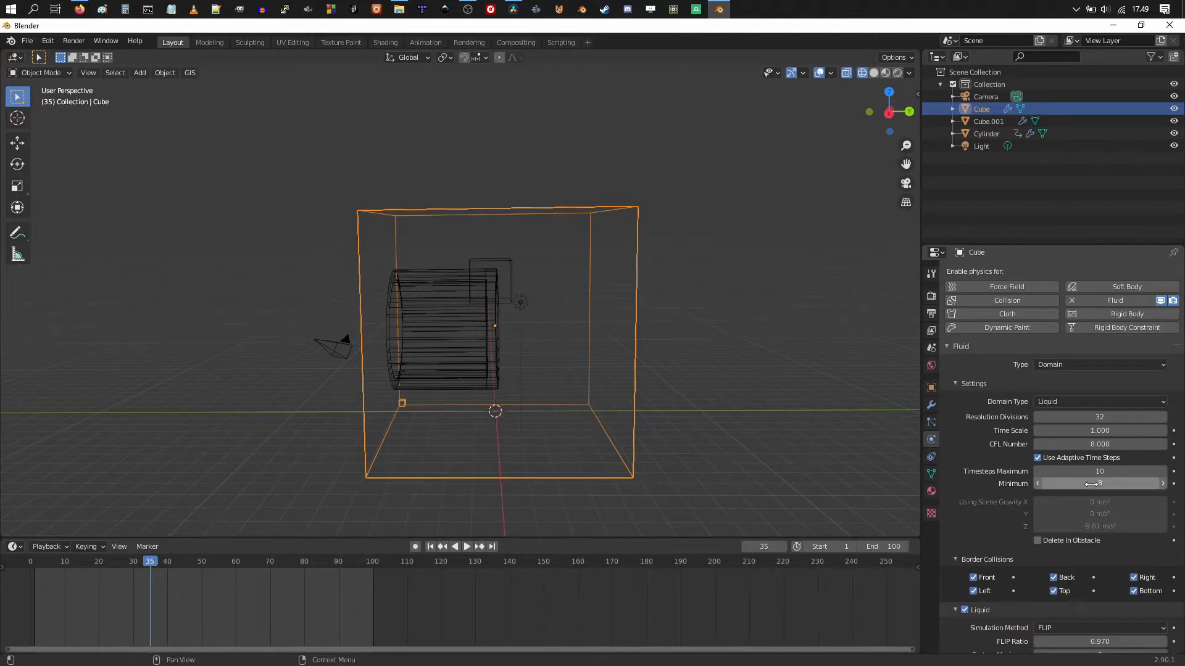
- Replay the simulation from frame 0 and check how the meshed liquid leaves the rotating container
drag(150, 563, 30, 566)
key(space)
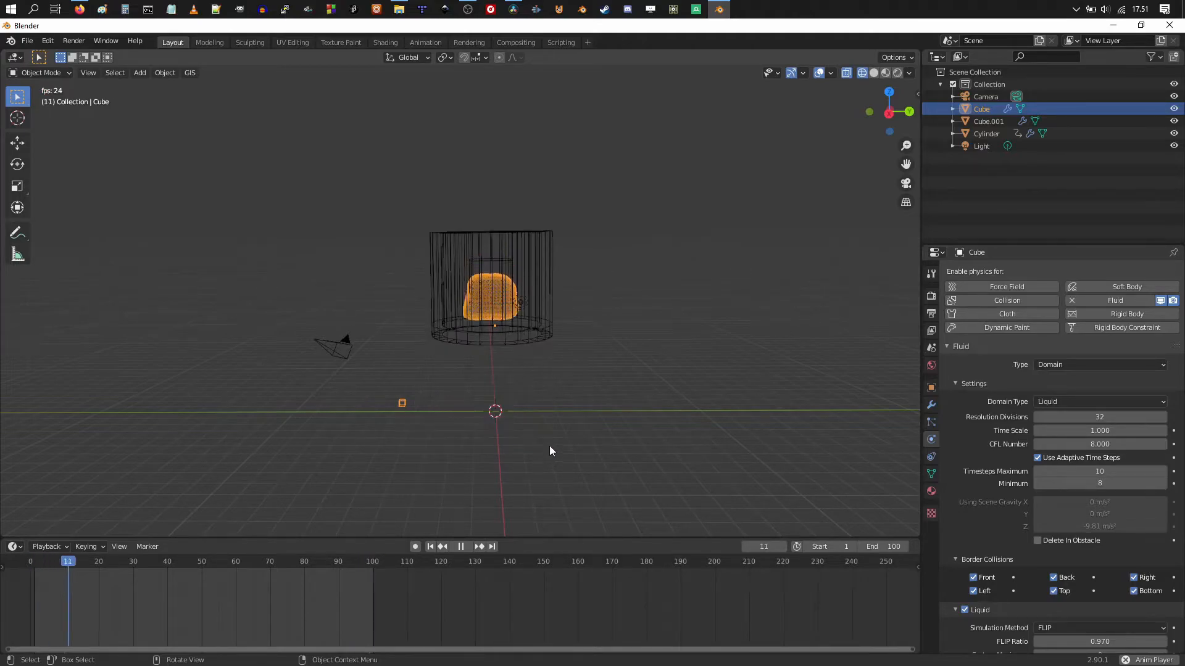
middle_drag(558, 428, 586, 382)
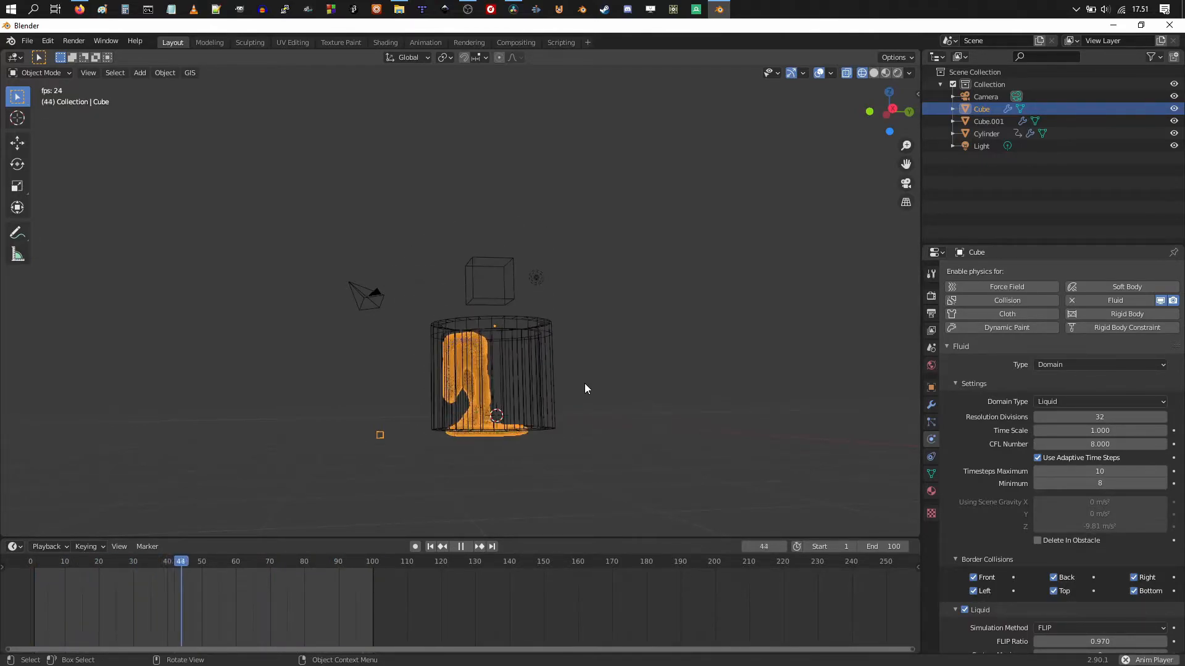
key(space)
- Disable Mesh for the domain's liquid and scale the domain up uniformly around the container
scroll(1023, 550, down, 10)
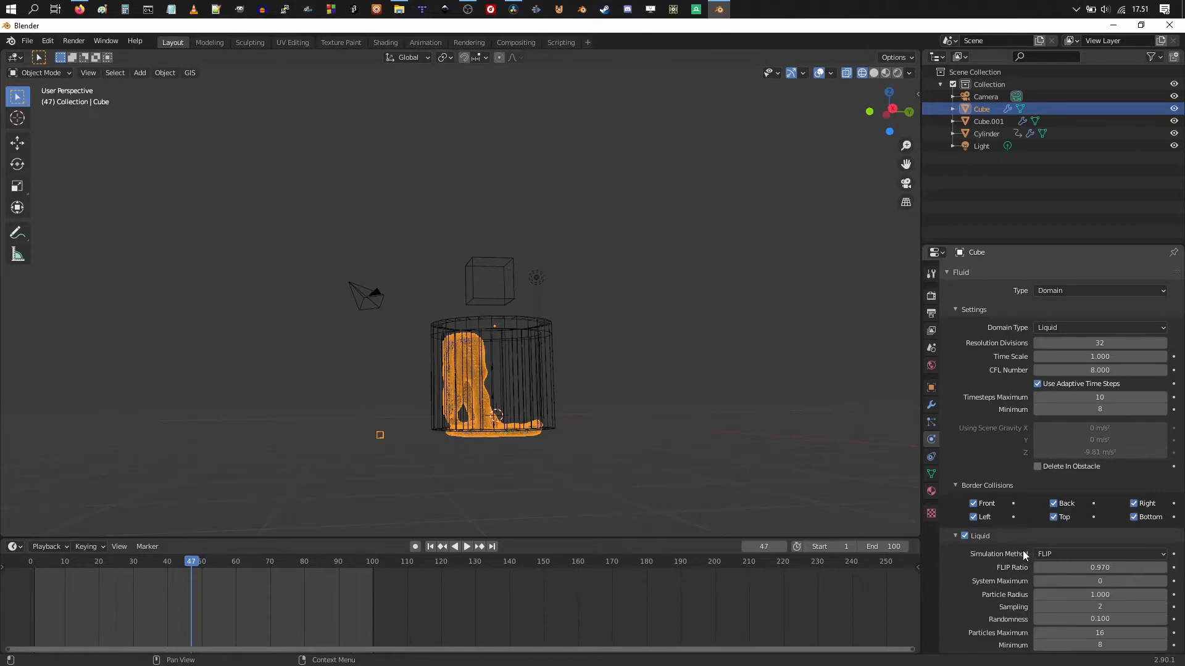
click(964, 515)
middle_drag(656, 432, 645, 401)
key(s)
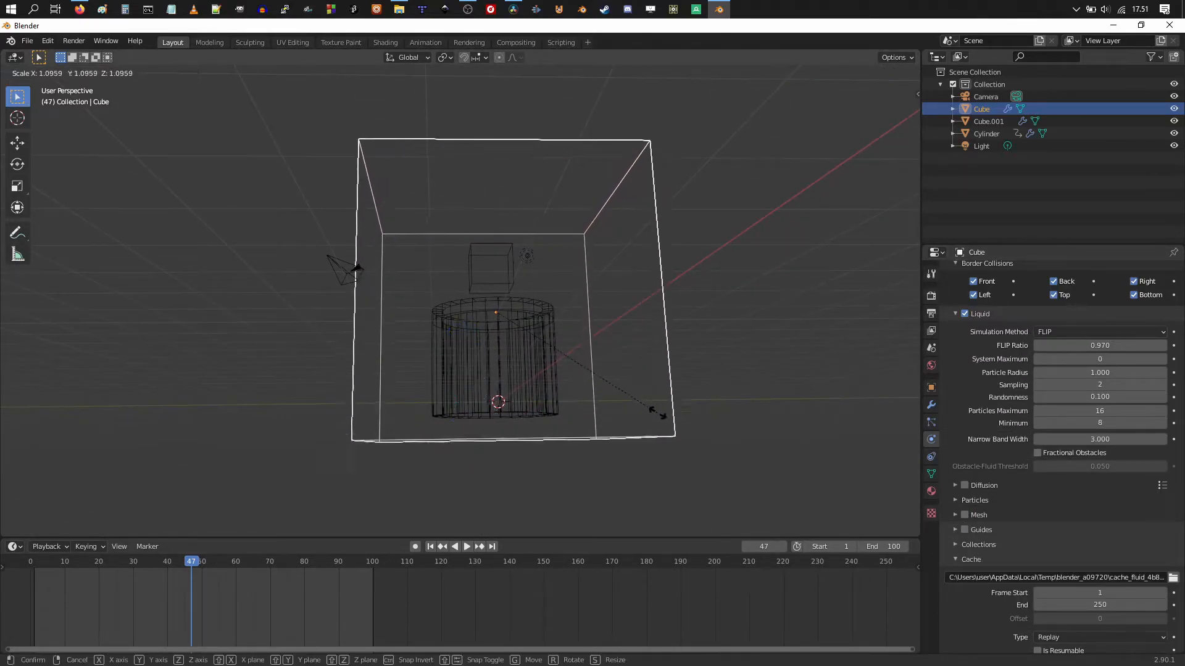
click(684, 437)
- Rewind to frame 0 and briefly preview the particle simulation in the enlarged domain
drag(200, 565, 916, 568)
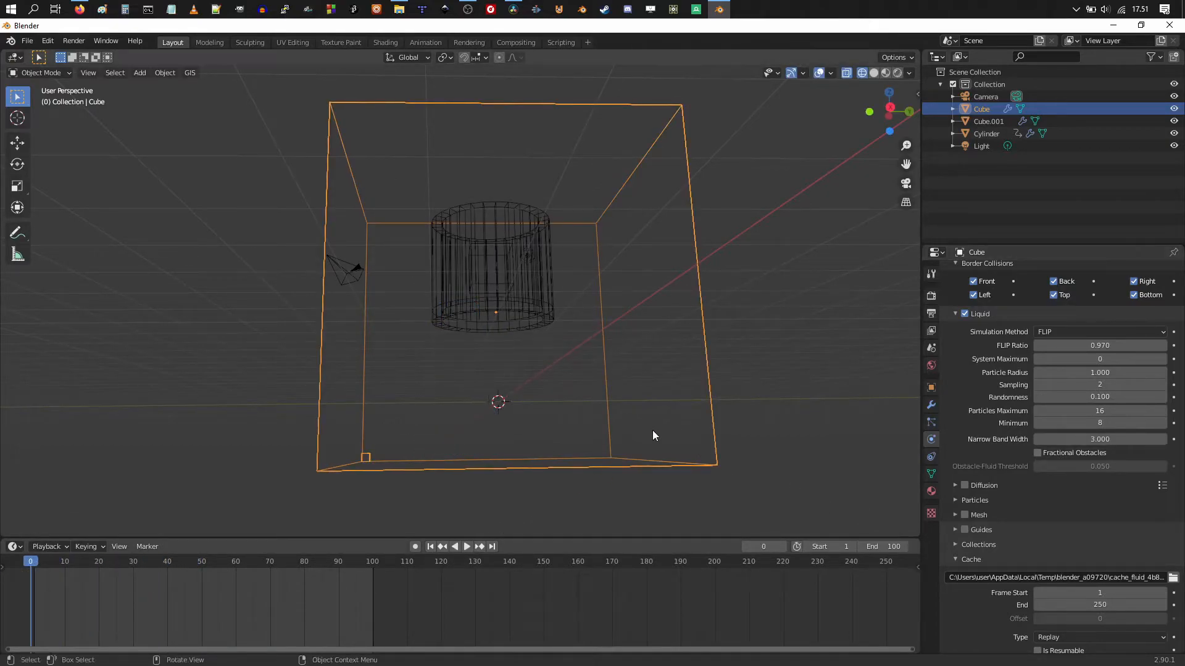
key(space)
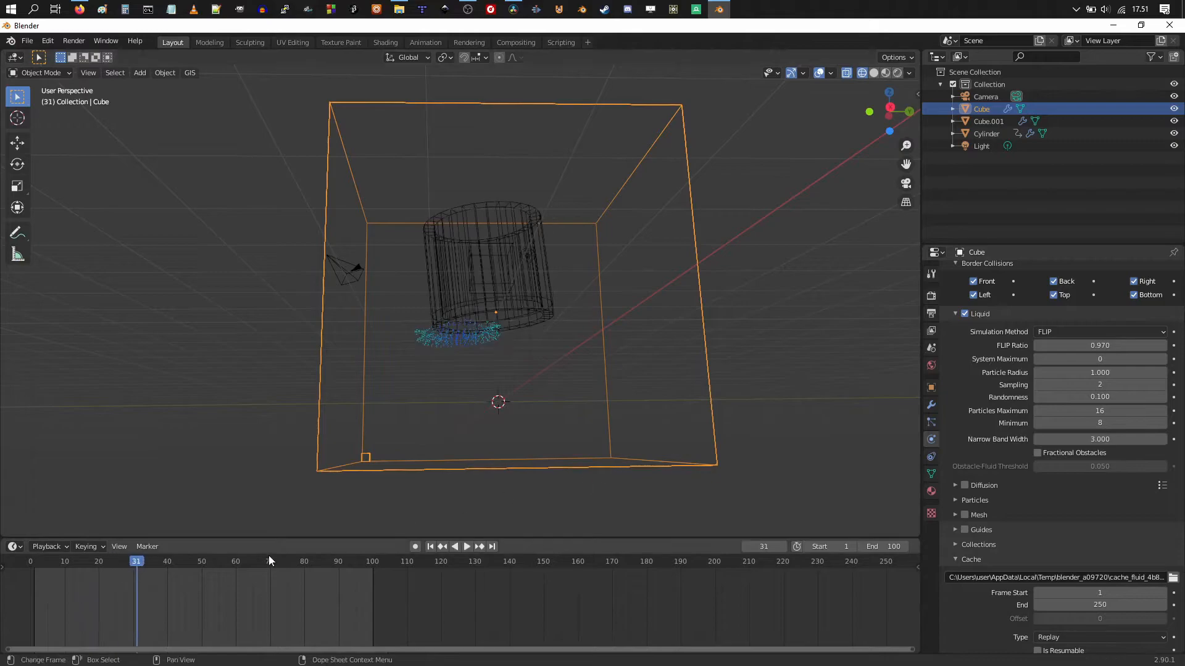
key(Escape)
- Reset the enlarged domain's cache by switching its type to All and back to Replay
scroll(1067, 566, down, 2)
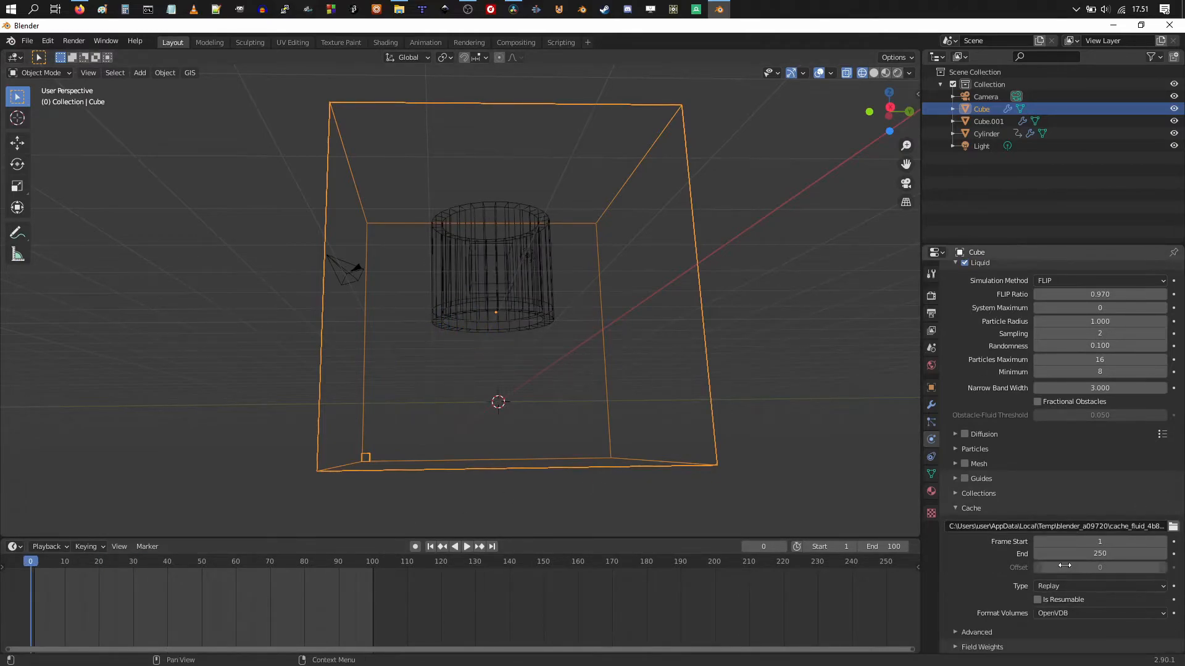
click(1050, 585)
click(1054, 624)
click(1050, 586)
click(1053, 600)
- Enable Mesh again for the domain's liquid and restart playback from the beginning
key(space)
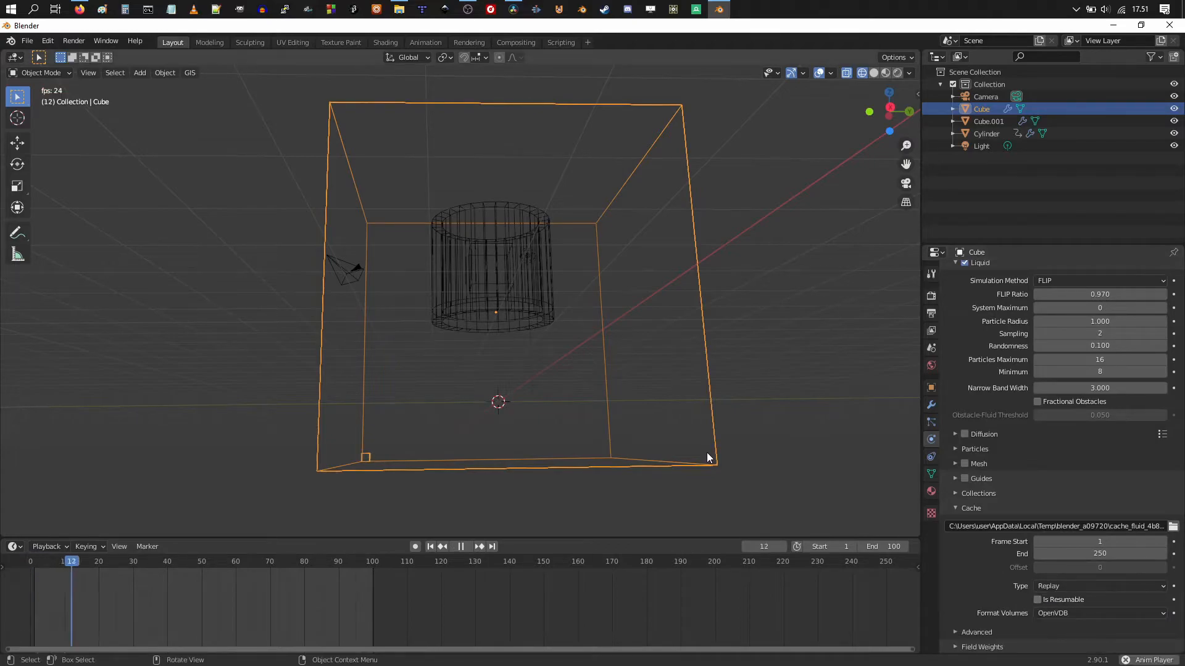
click(4, 565)
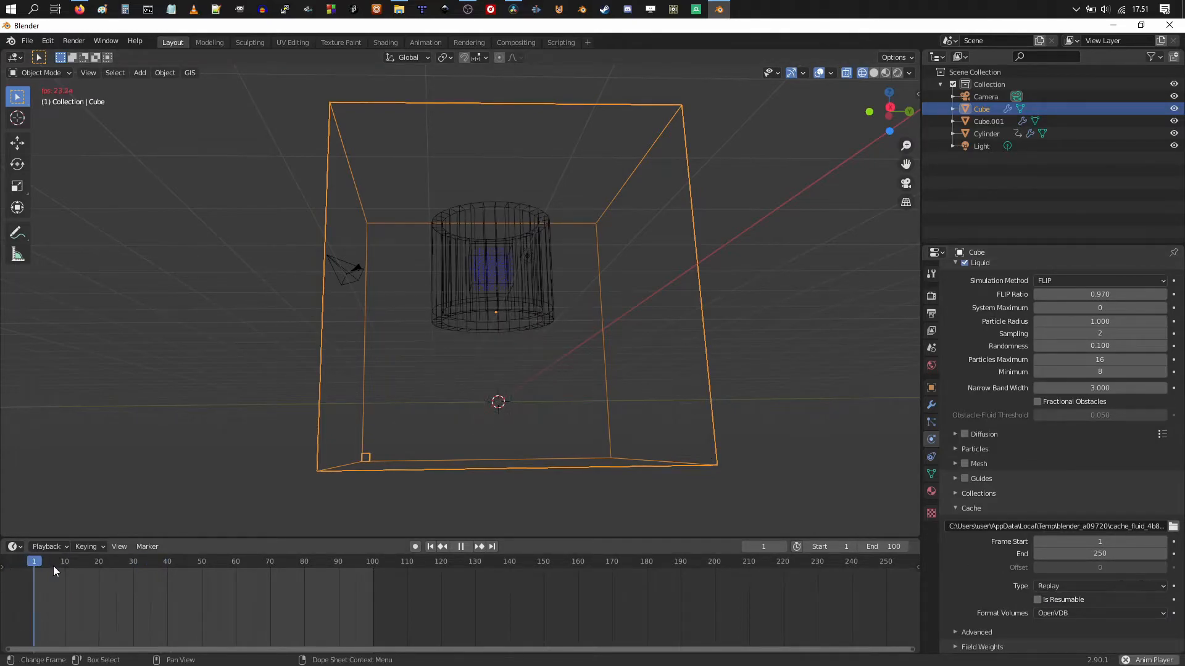
click(964, 464)
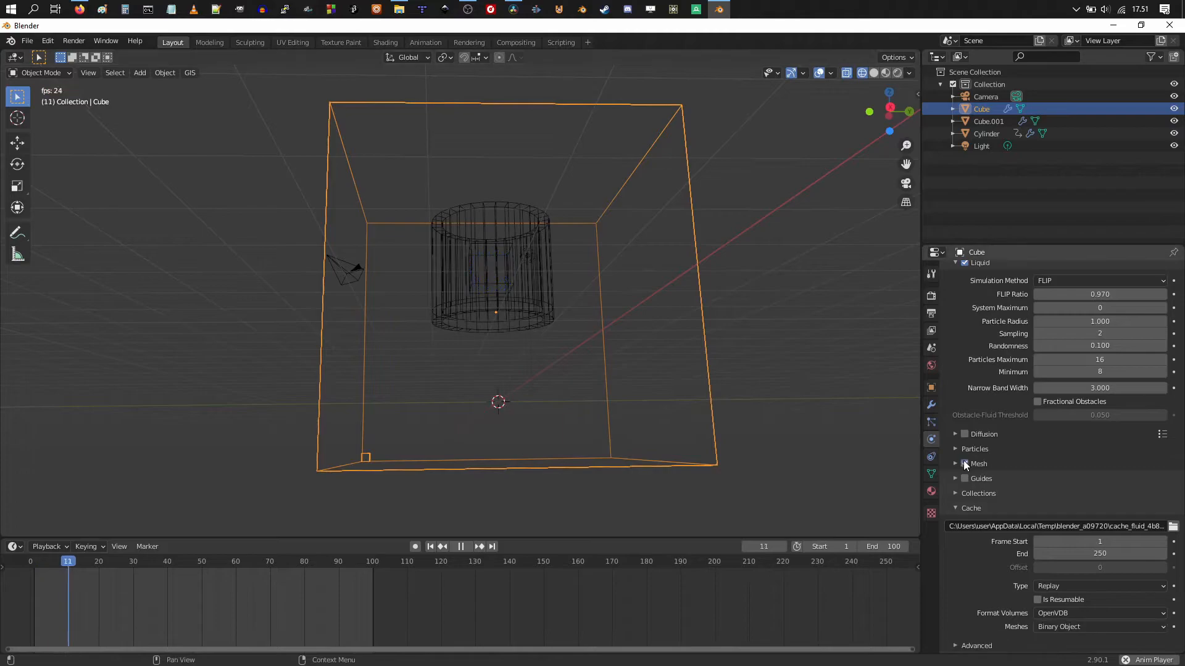
click(17, 565)
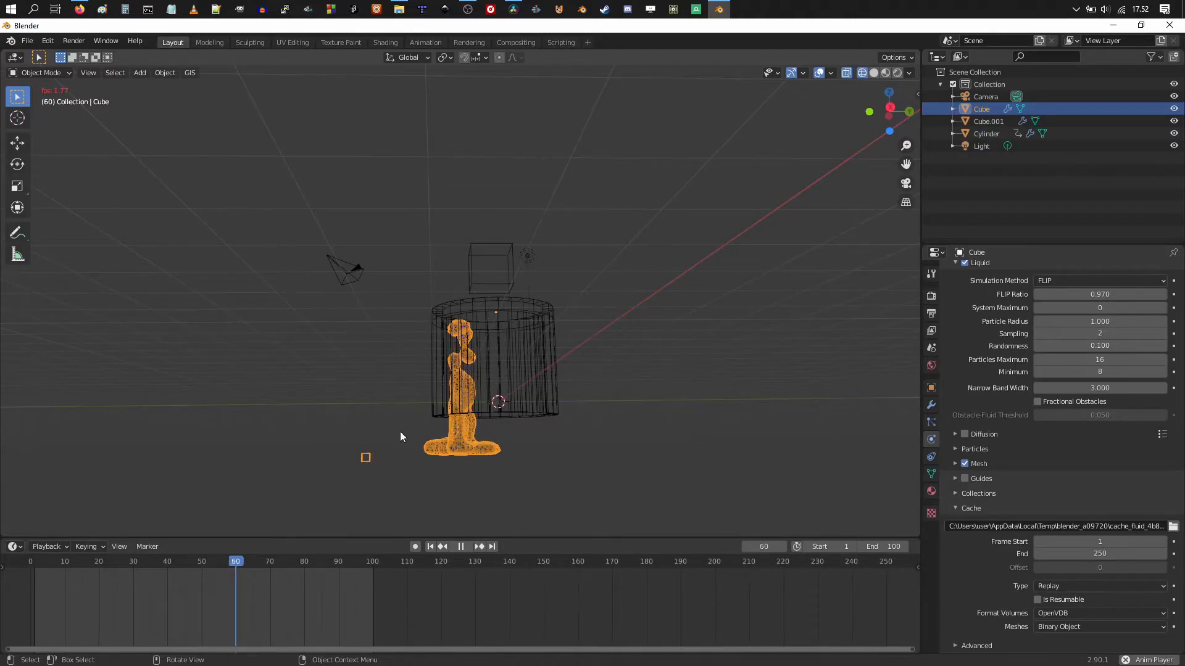
- Examine the meshed liquid spilling onto the domain floor from different angles during playback
middle_drag(561, 441, 584, 425)
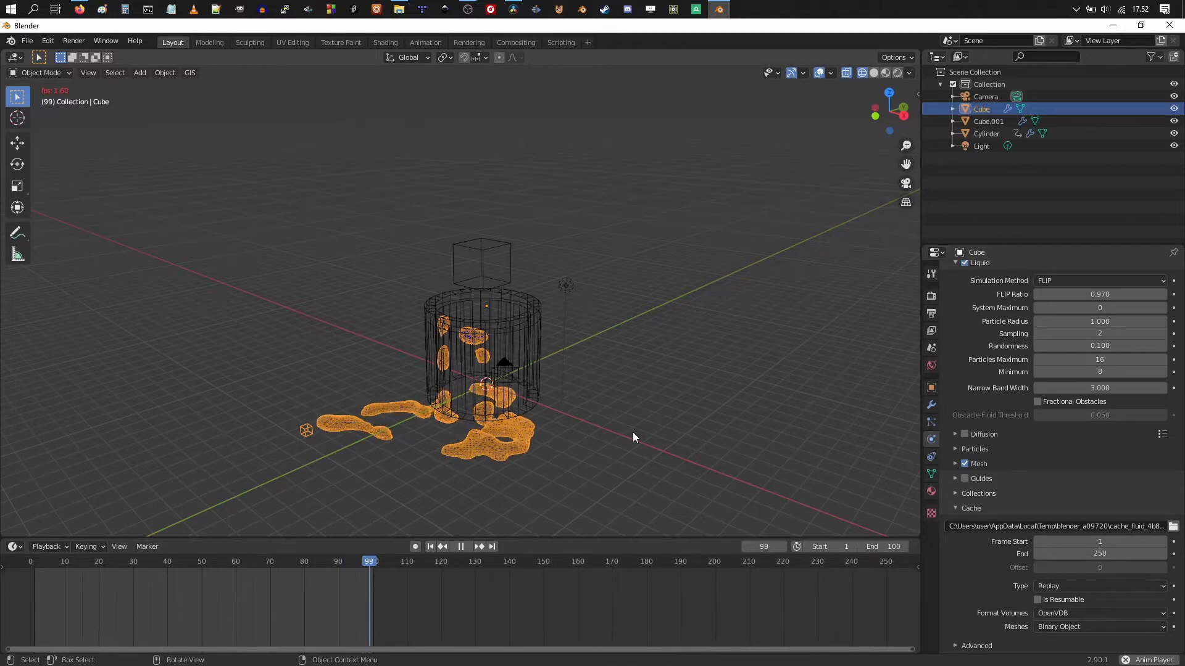
middle_drag(632, 431, 513, 398)
scroll(571, 395, down, 2)
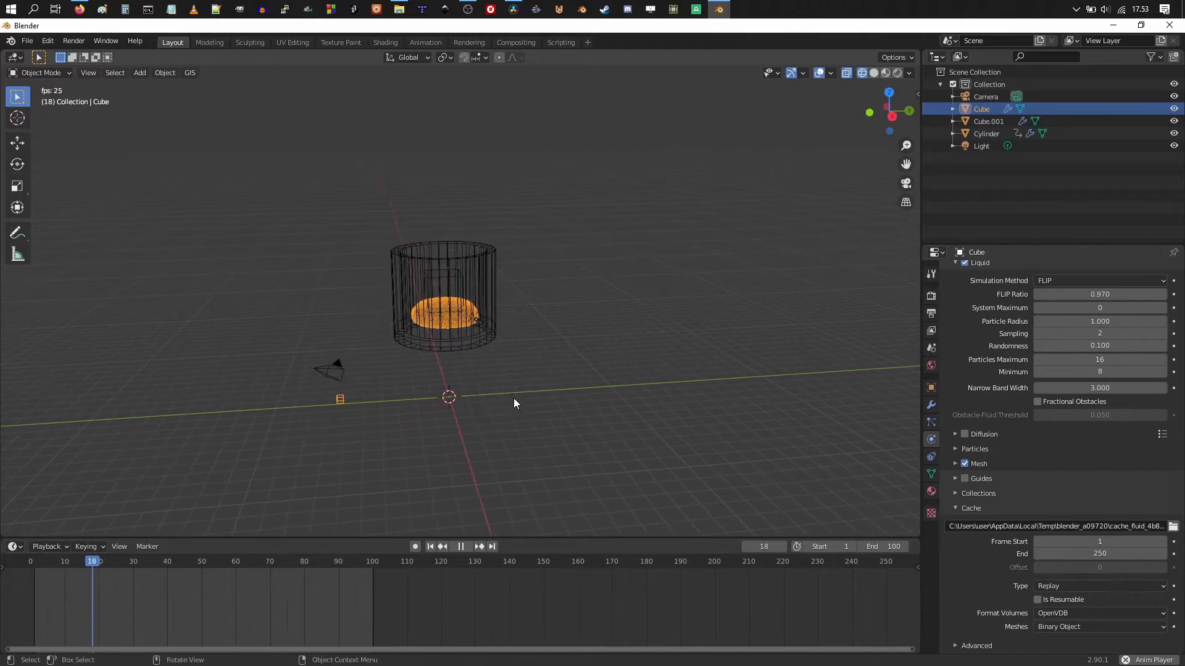
- Start a new General file, leaving the current fluid scene unsaved
click(32, 41)
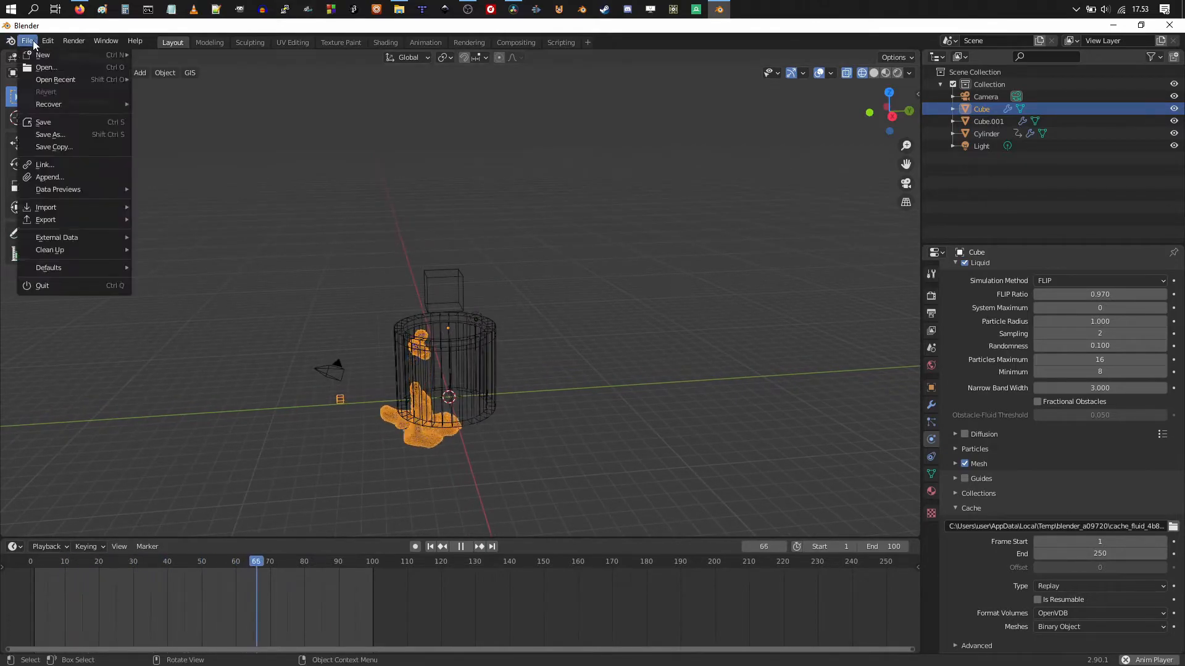
mouse_move(52, 56)
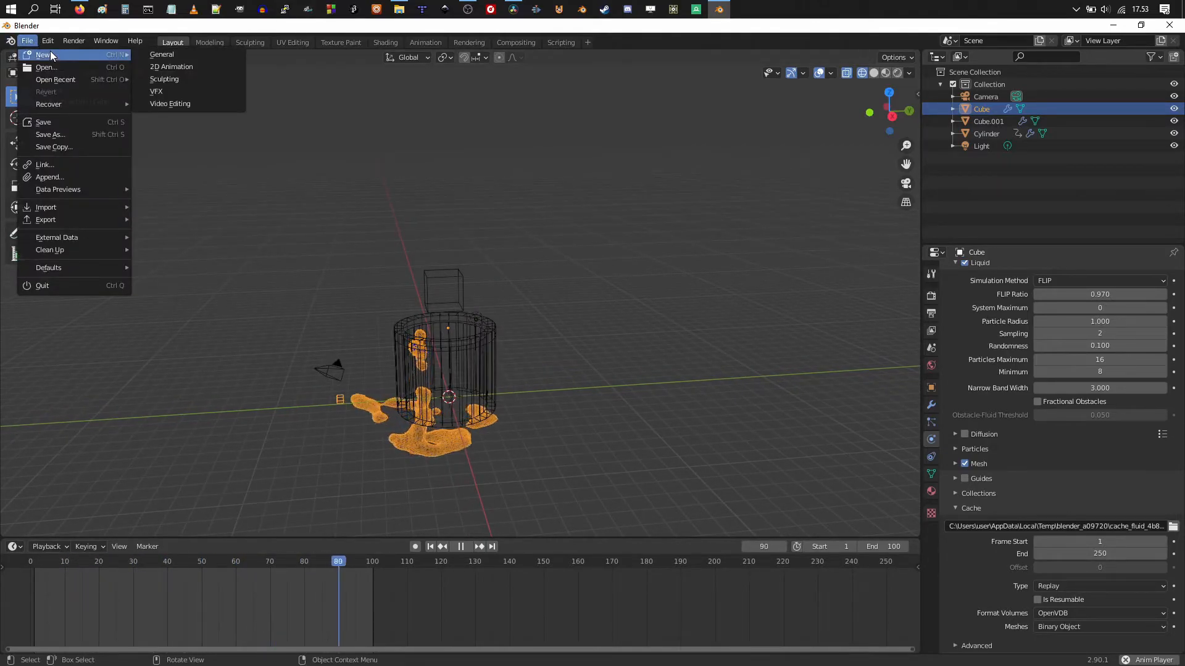
click(159, 55)
click(610, 369)
- Raise the default cube straight up along Z to about 5.68 m
mouse_move(569, 396)
middle_down()
mouse_move(561, 352)
mouse_move(582, 404)
middle_up()
key(g)
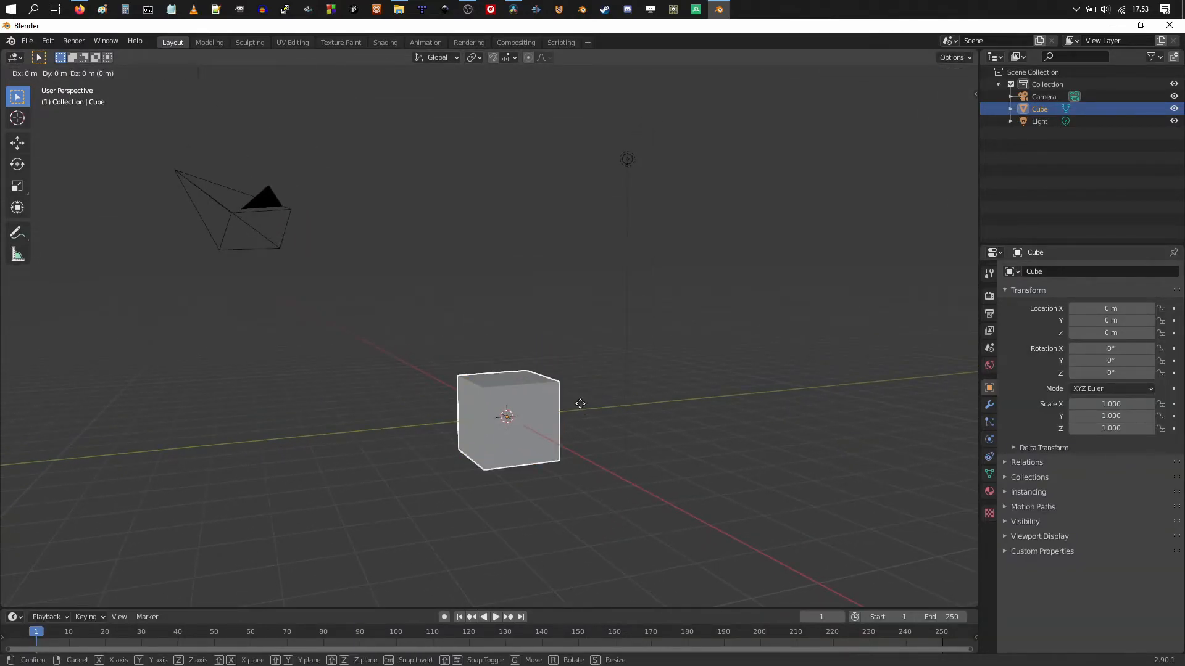
key(z)
click(582, 193)
middle_drag(583, 193, 472, 340)
mouse_move(545, 337)
middle_down()
mouse_move(568, 299)
mouse_move(572, 312)
mouse_move(501, 334)
mouse_move(548, 341)
mouse_move(555, 304)
mouse_move(550, 319)
middle_up()
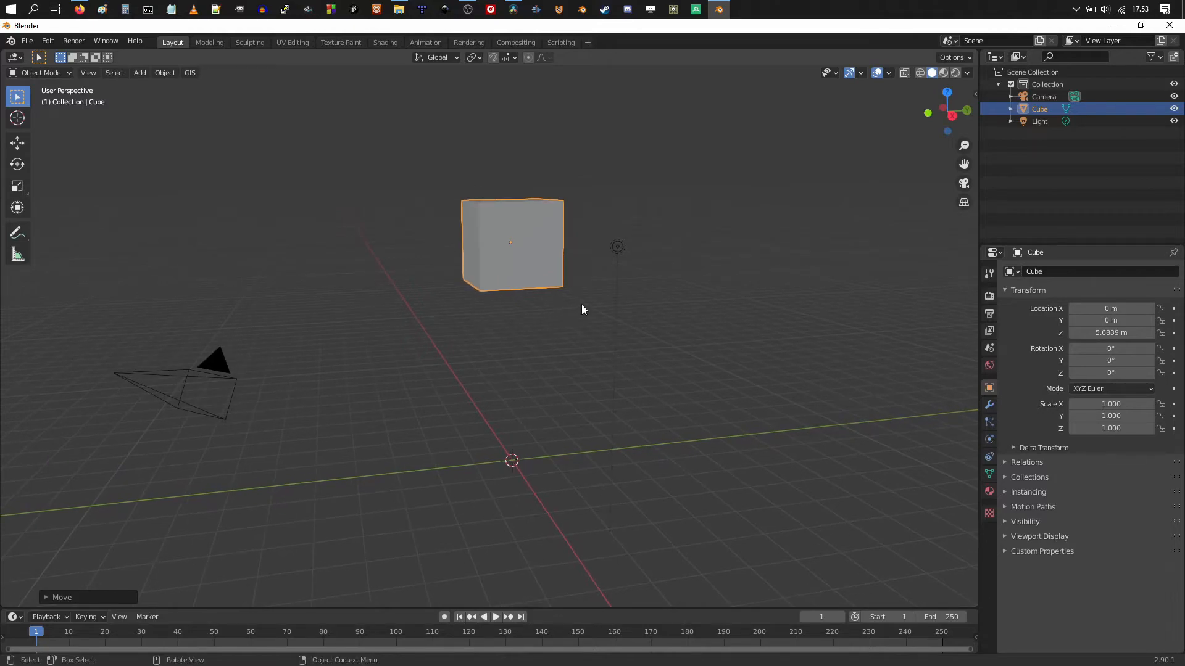
- Duplicate the raised cube and place the copy directly below it at a Z height of about 3.12 m
key(shift+d)
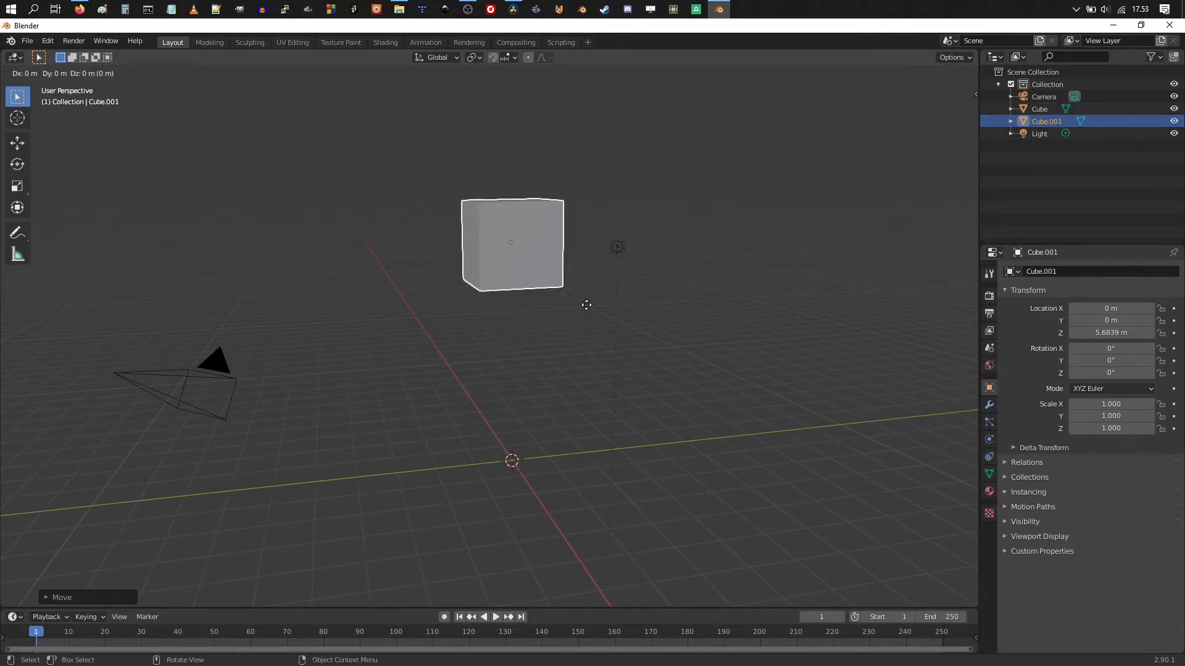
key(z)
click(616, 453)
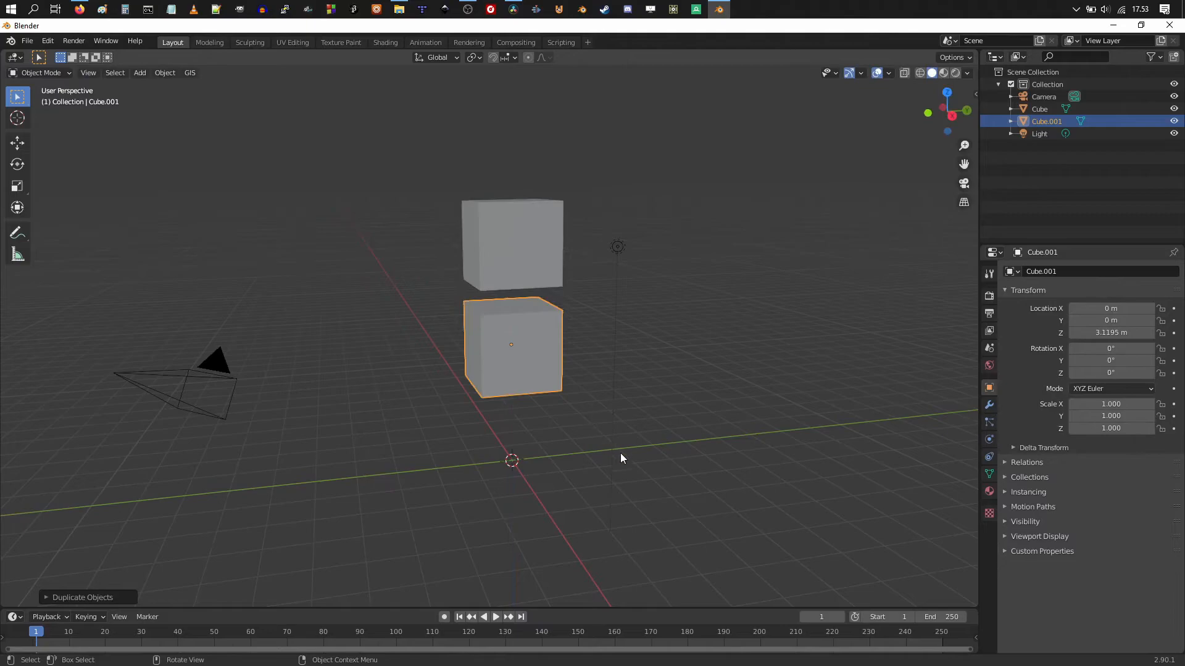
shift+middle_drag(582, 442, 588, 463)
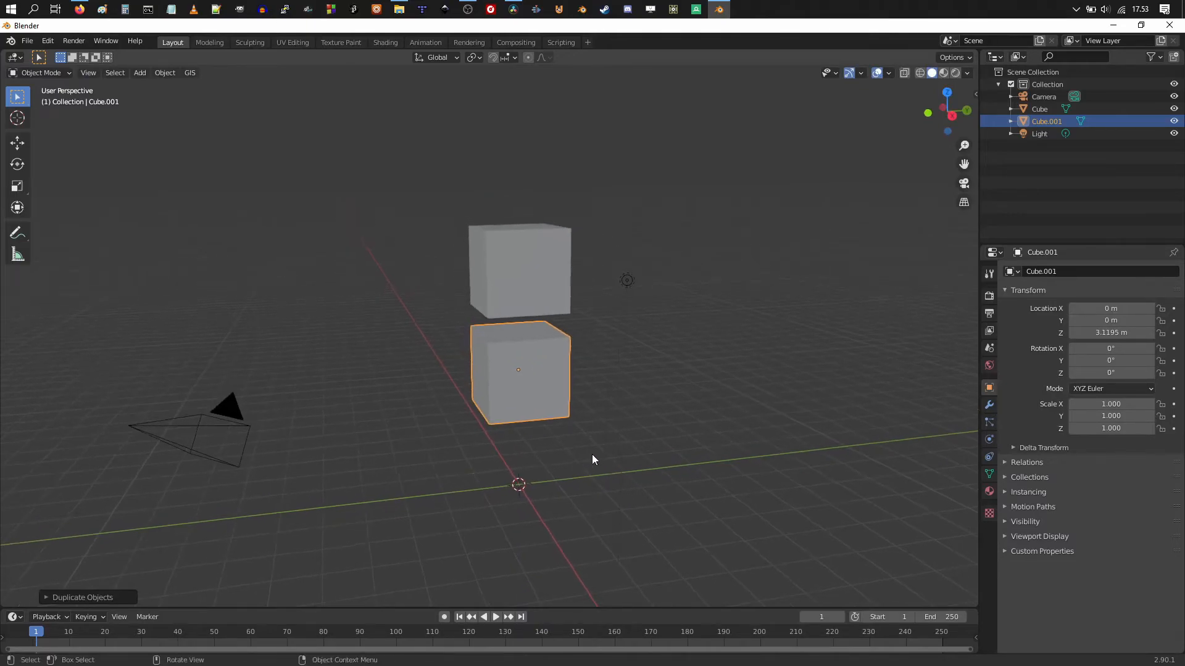
middle_drag(664, 498, 610, 460)
- Shift the lower cube sideways along Y to about -1.32 m
key(s)
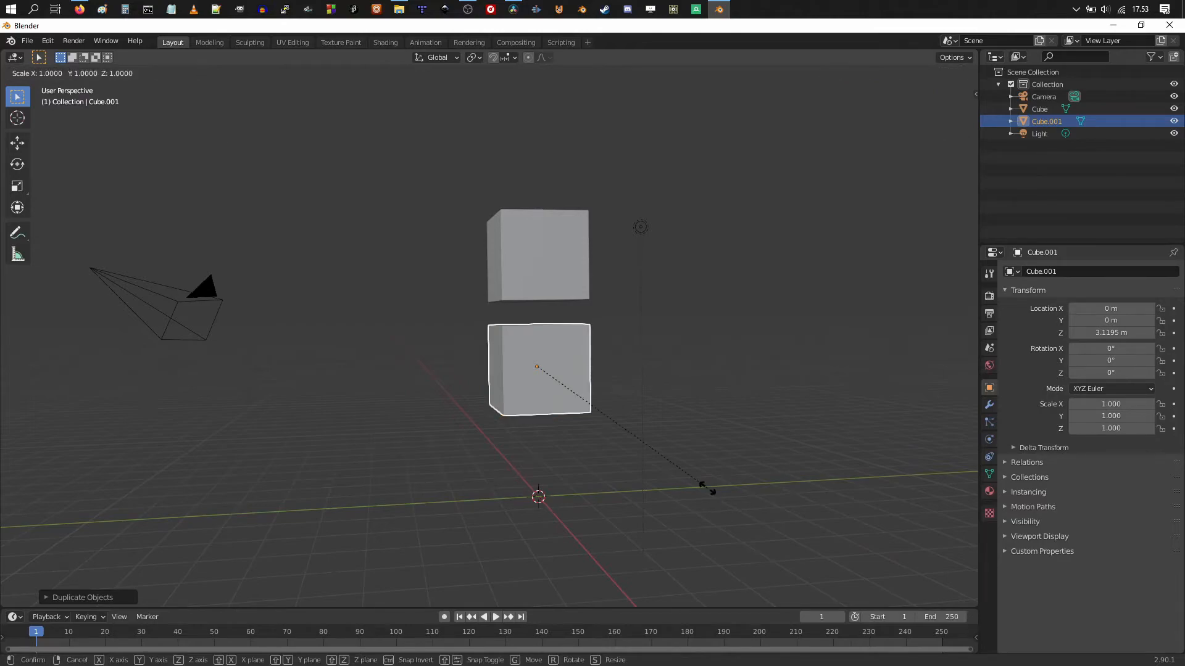
key(Escape)
key(g)
key(y)
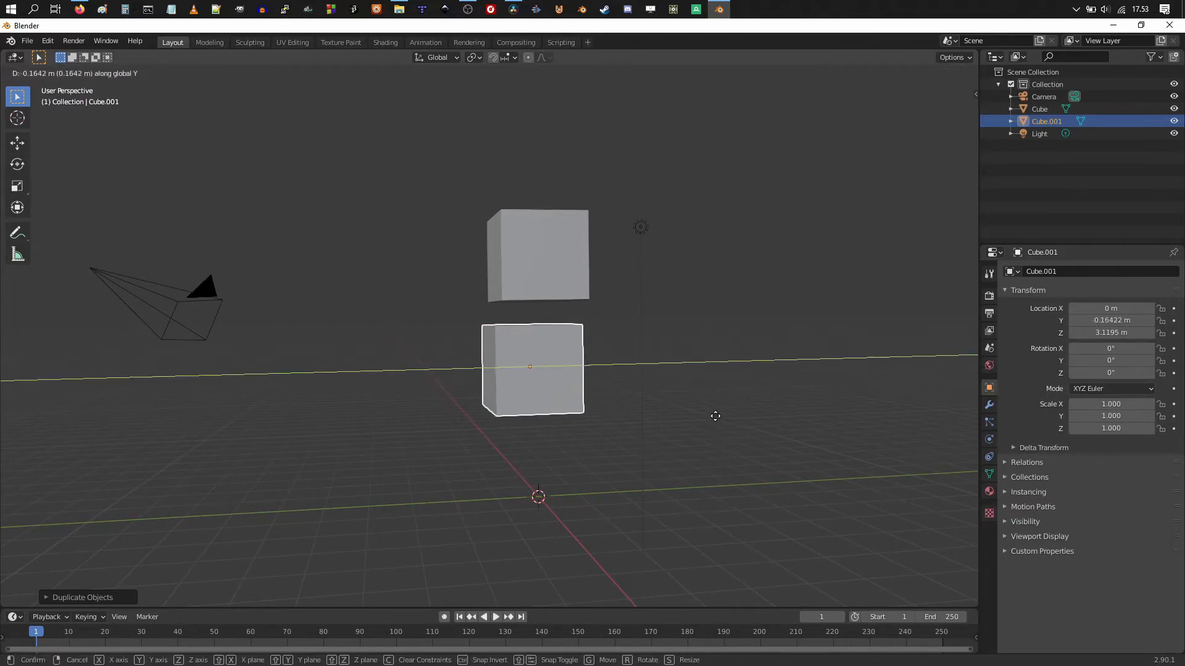
click(675, 422)
middle_drag(676, 423, 539, 267)
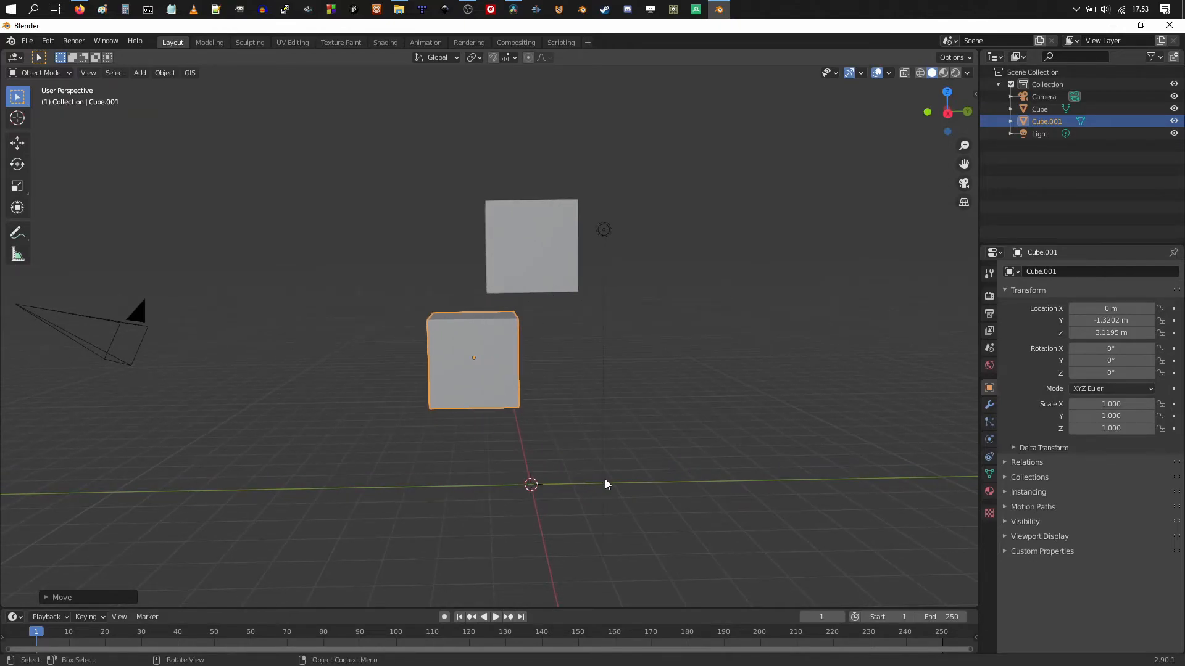
- Flatten the lower cube to a Z scale of about 0.29 and raise it along Z towards the upper cube
key(s)
key(z)
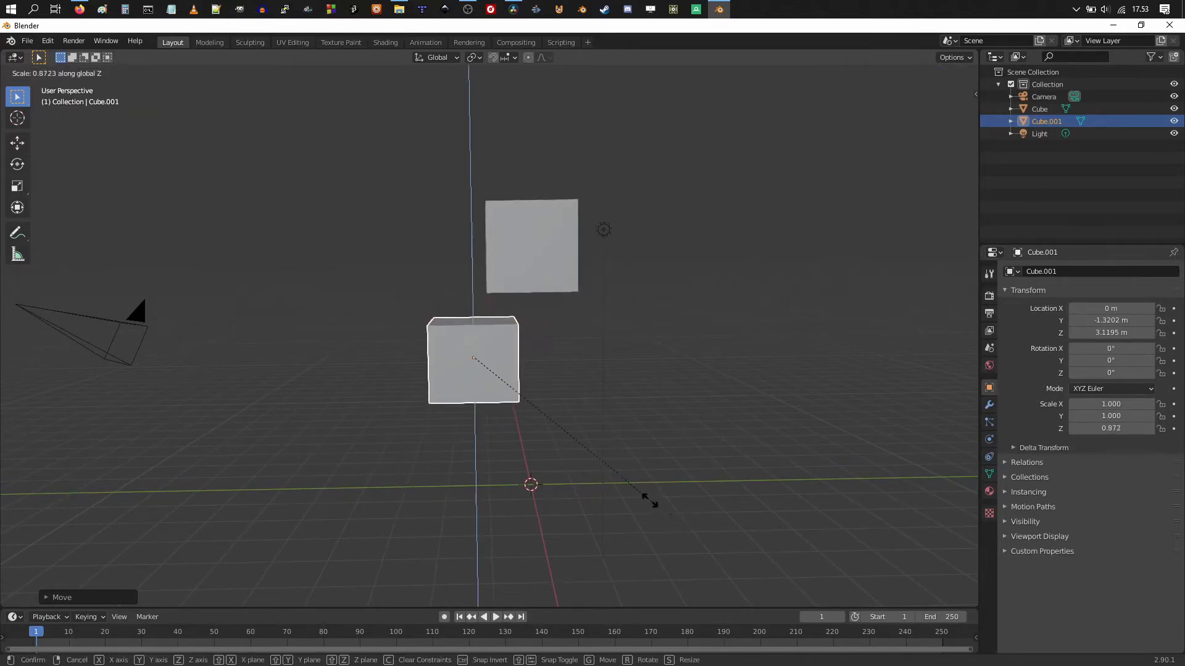
click(548, 427)
key(g)
key(z)
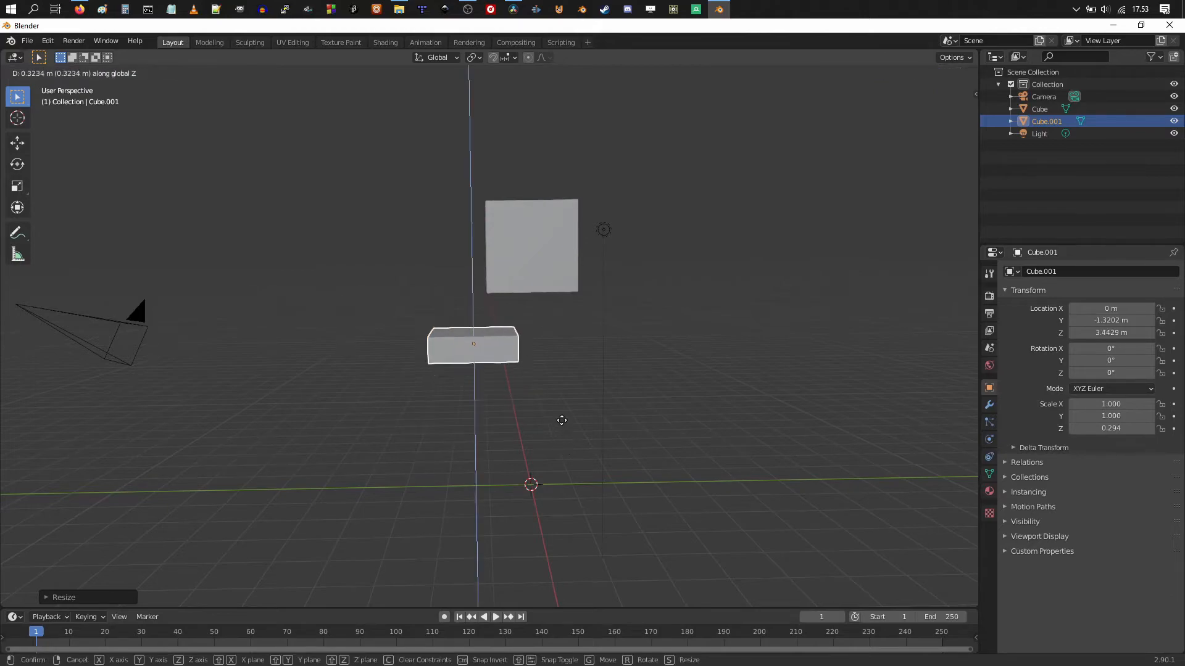
click(558, 400)
middle_drag(559, 404, 513, 342)
- Enlarge the flattened block to about 1.1 in X and Y and position it under the upper cube's edge, at about Z 4.12 m
key(g)
click(580, 440)
key(s)
click(556, 383)
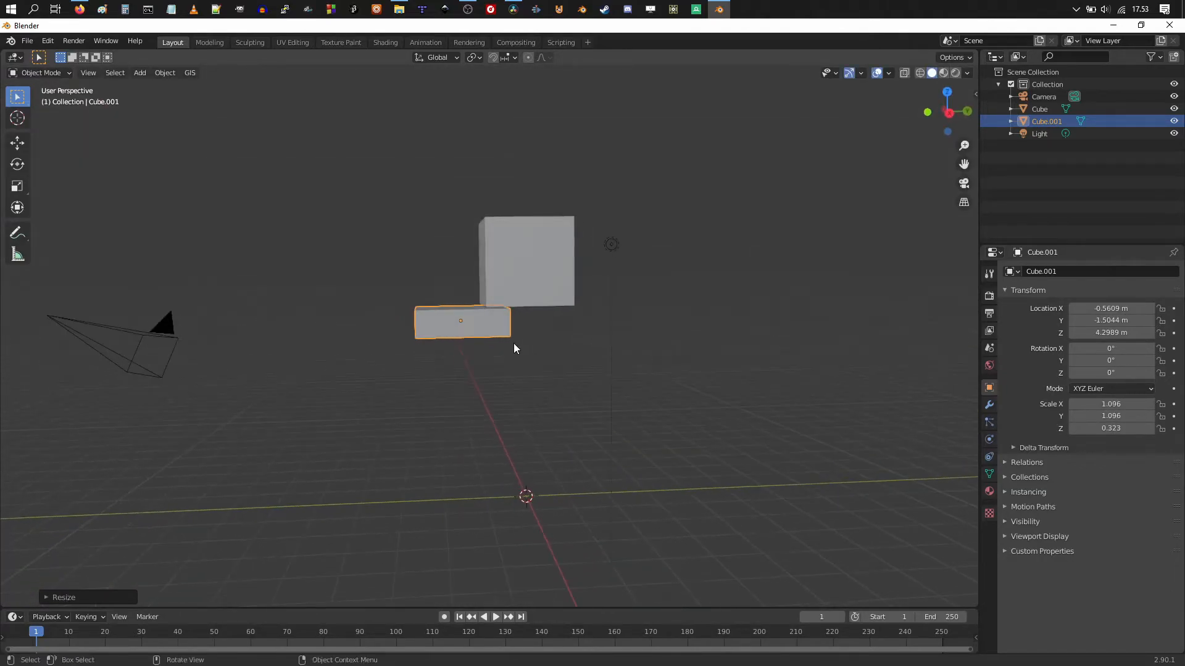
key(g)
click(518, 359)
middle_drag(543, 383, 542, 401)
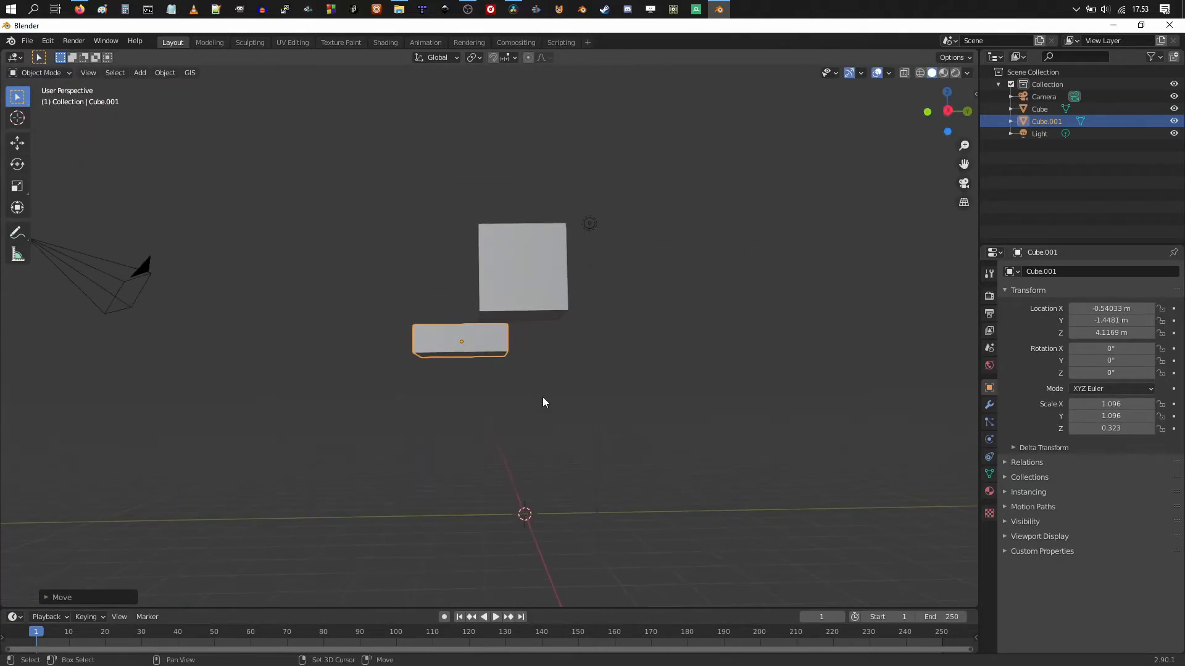
- Duplicate the upper cube in place and scale the copy to about 3.59 so it encloses both objects
click(528, 293)
middle_drag(555, 348, 539, 305)
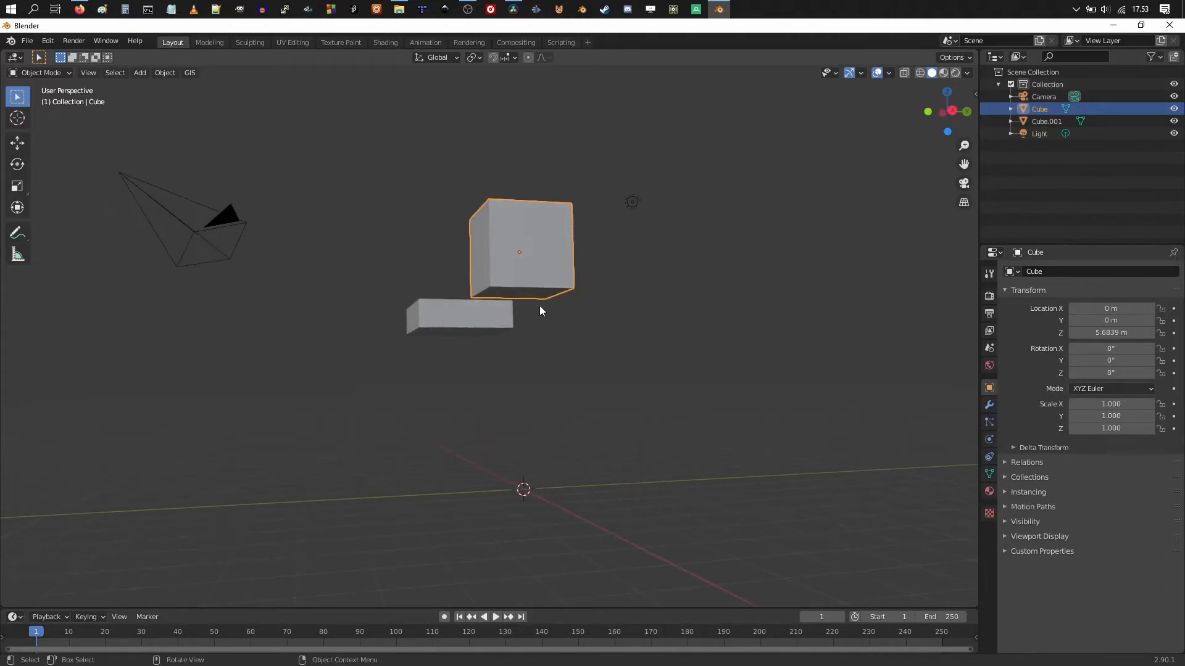
key(shift+d)
key(Escape)
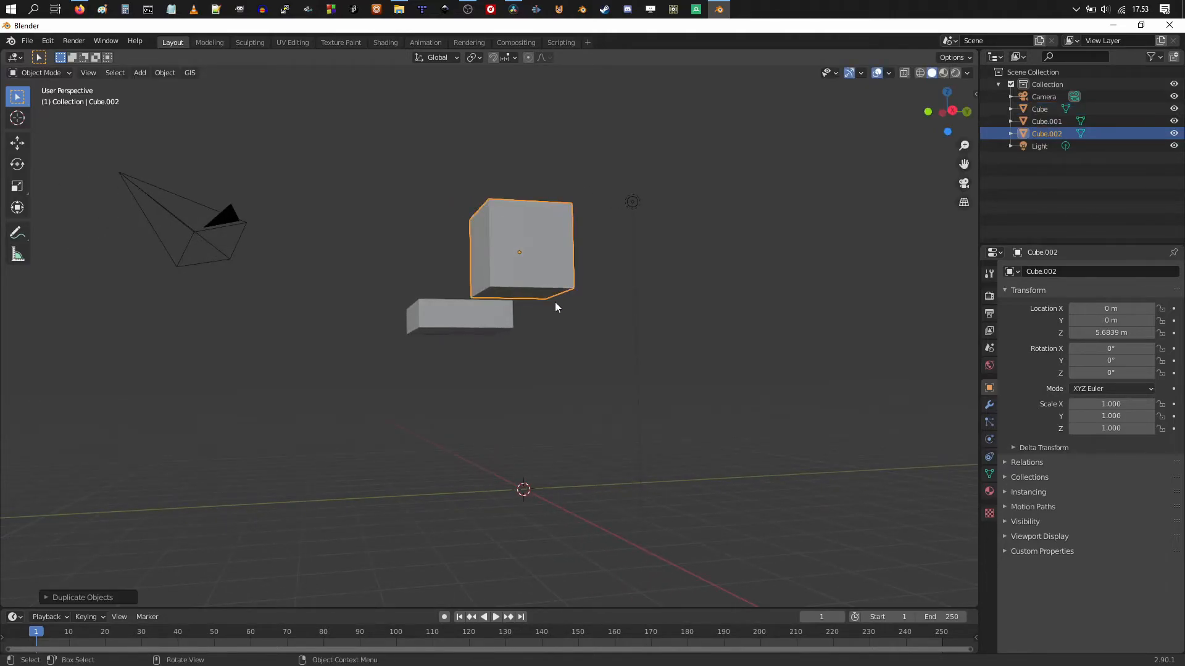
key(s)
click(660, 440)
middle_drag(601, 371, 602, 380)
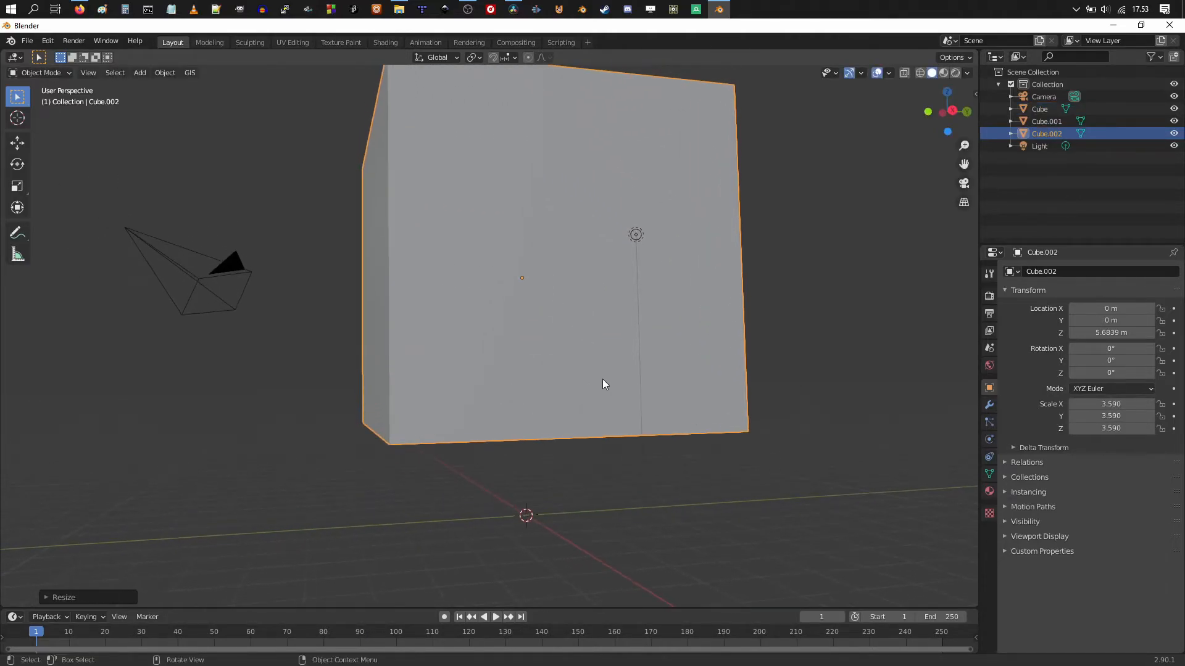
- Switch the viewport to wireframe and reduce the enclosing cube's Z scale to about 2.49
key(z)
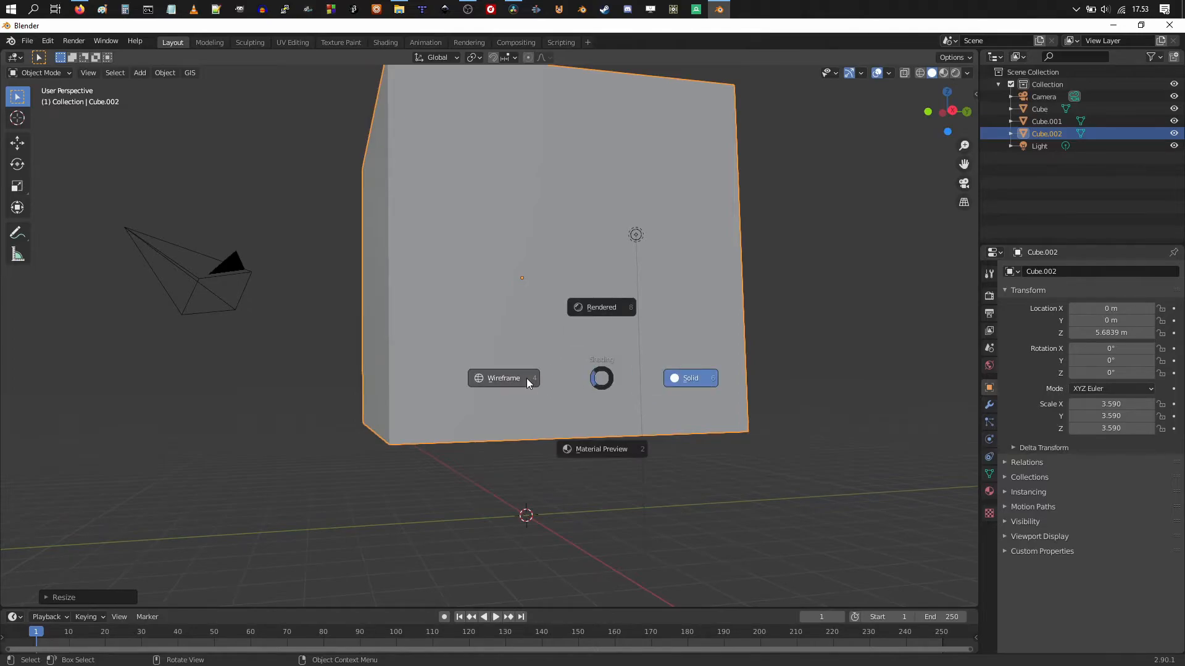
click(527, 378)
mouse_move(547, 383)
middle_down()
mouse_move(564, 372)
mouse_move(572, 400)
mouse_move(568, 387)
mouse_move(584, 384)
mouse_move(571, 410)
mouse_move(573, 349)
mouse_move(568, 375)
middle_up()
scroll(651, 430, down, 4)
key(s)
key(z)
click(614, 402)
scroll(561, 375, up, 4)
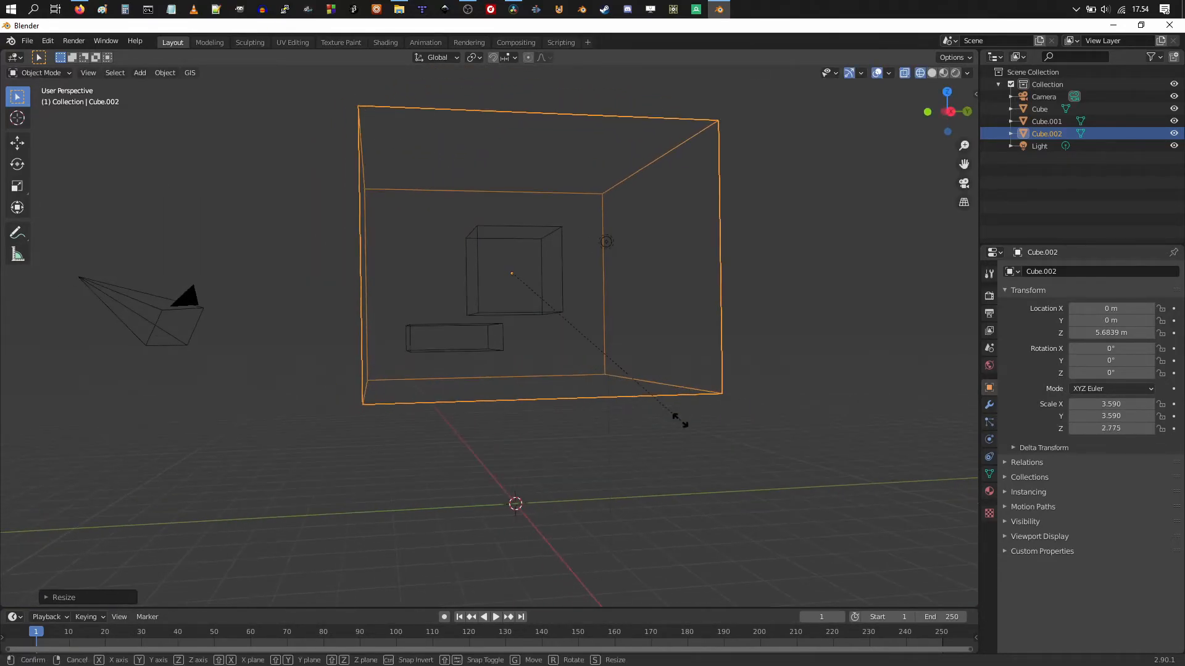
click(661, 401)
middle_drag(661, 401, 564, 355)
scroll(560, 350, down, 2)
scroll(563, 370, up, 2)
scroll(558, 401, down, 2)
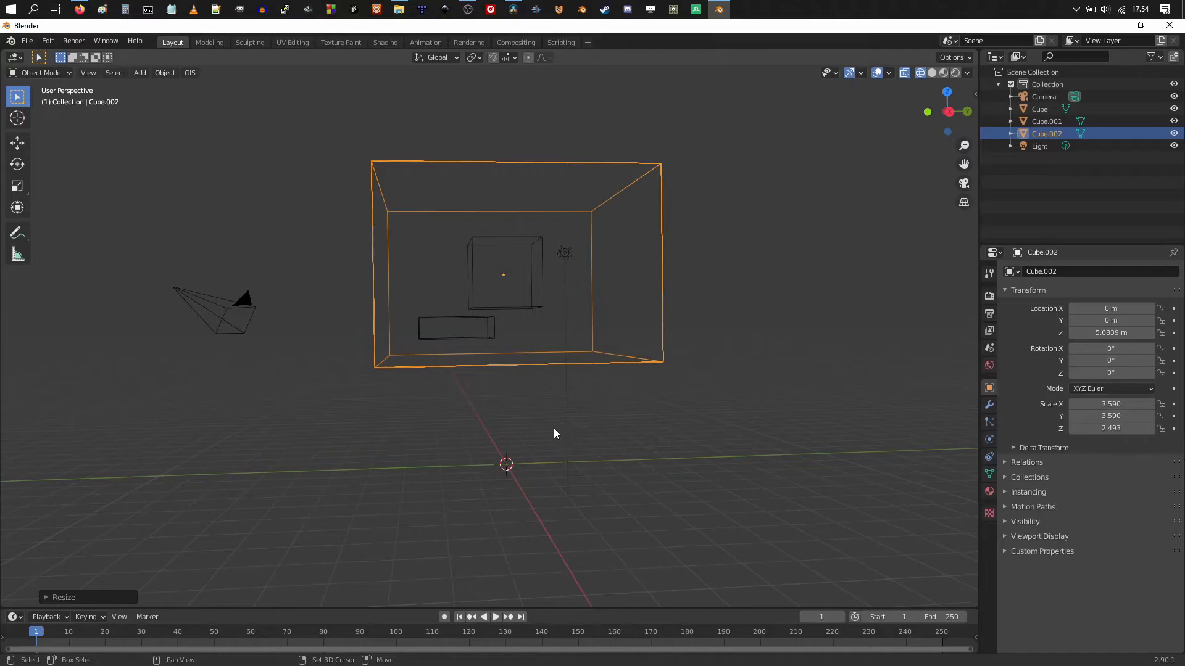
- Add a plane and raise it along Z to about 3.33 m, near the base of the enclosing box
key(shift+a)
mouse_move(522, 416)
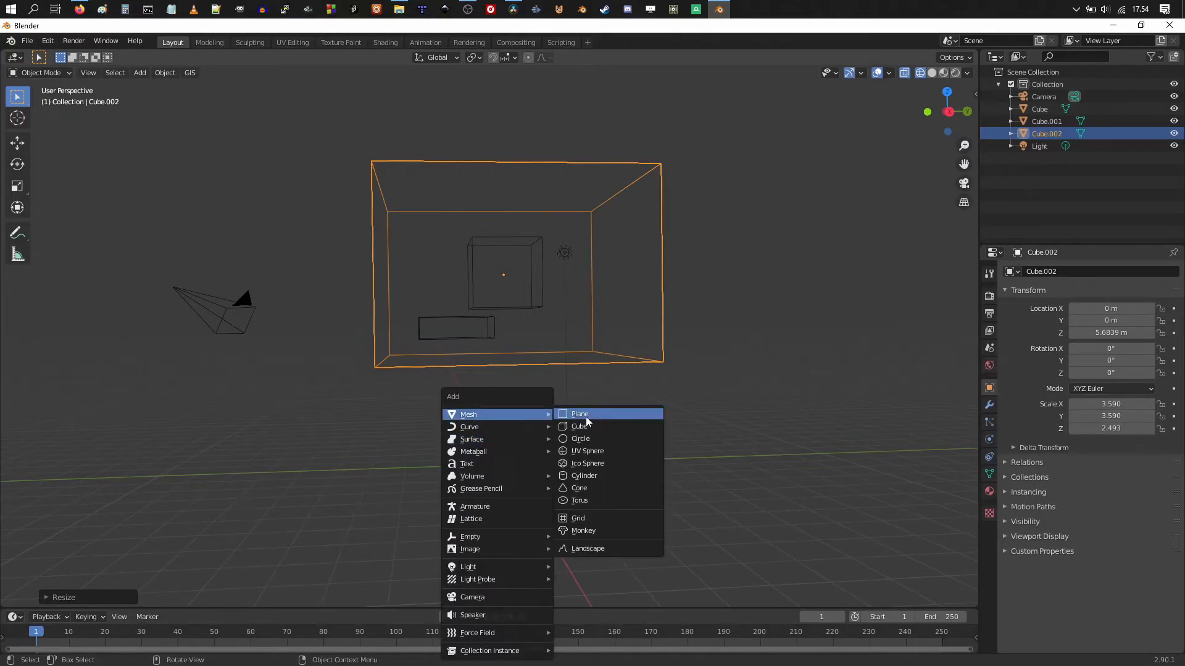
click(586, 417)
key(g)
key(z)
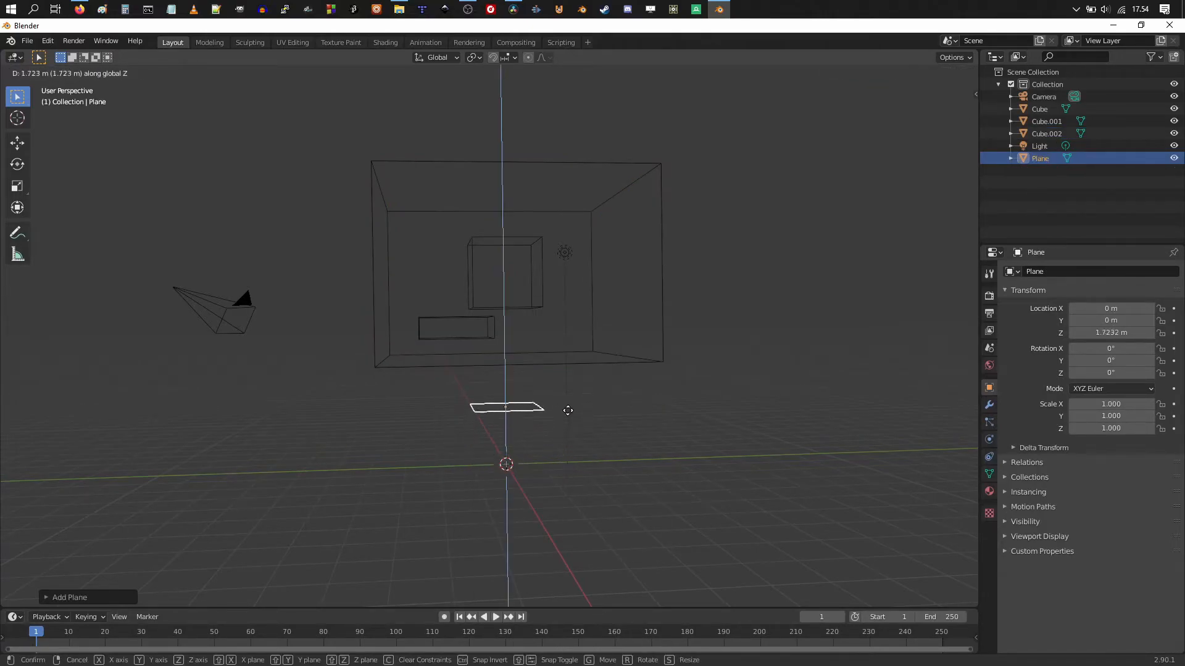
click(568, 357)
- Scale the plane to about 5.33 so it extends beyond the enclosing box as a floor
middle_drag(568, 357, 576, 418)
key(s)
click(803, 541)
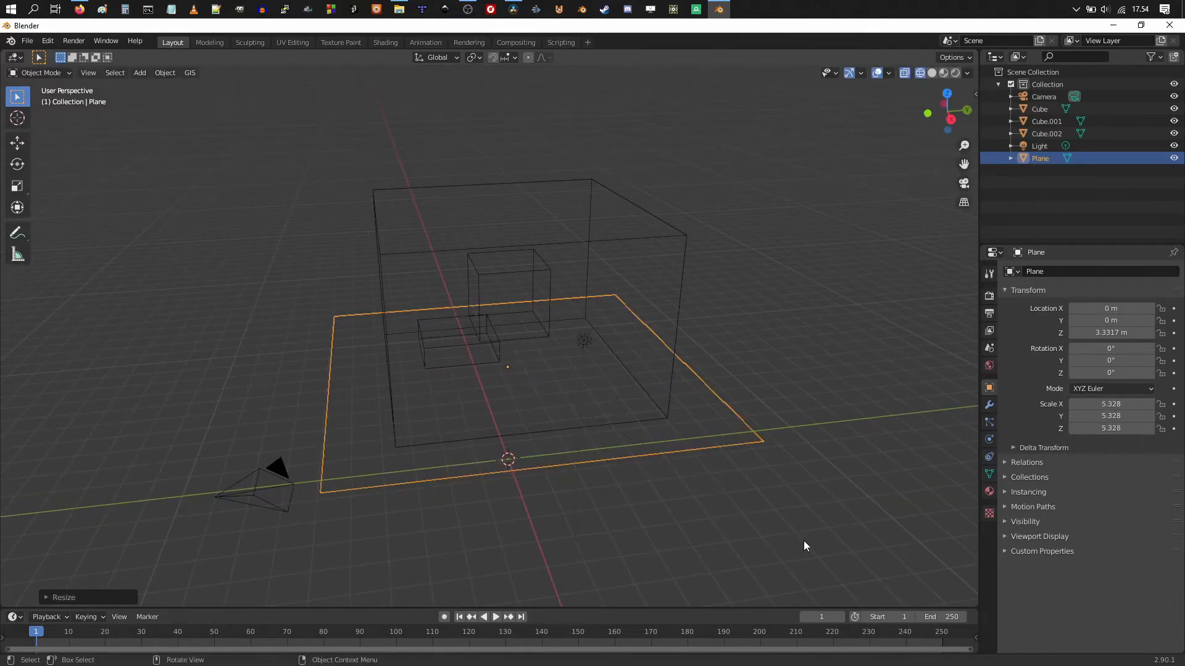
middle_drag(705, 452, 696, 415)
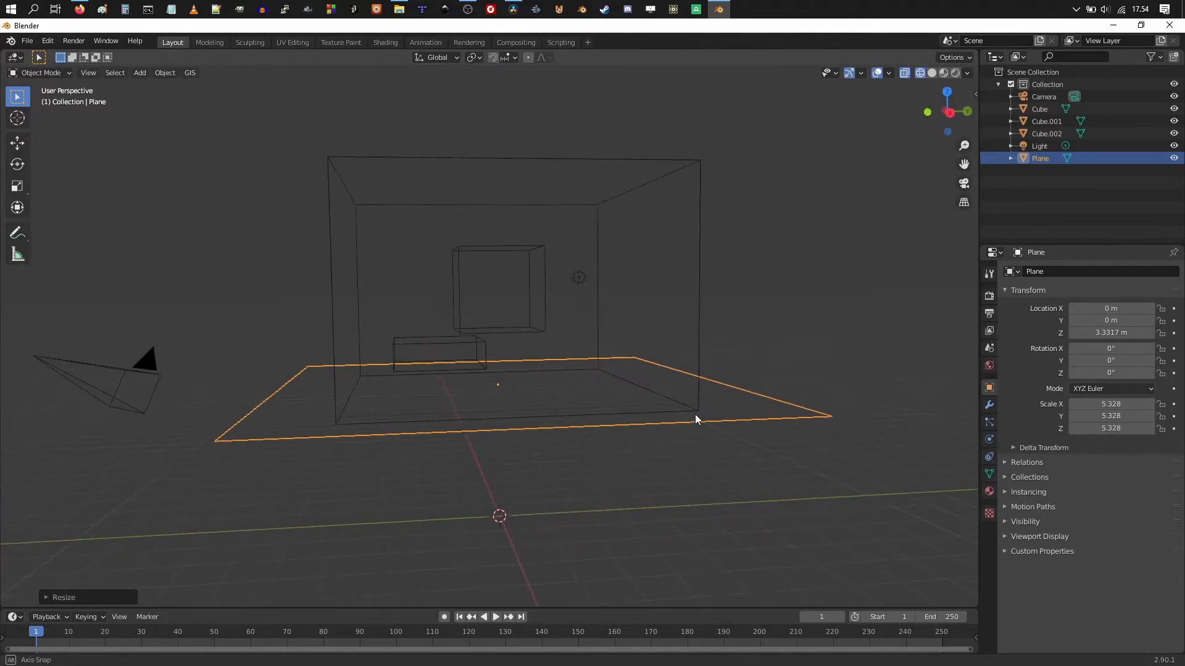
- Add rigid body physics to the floor plane and set its type to Passive
click(989, 438)
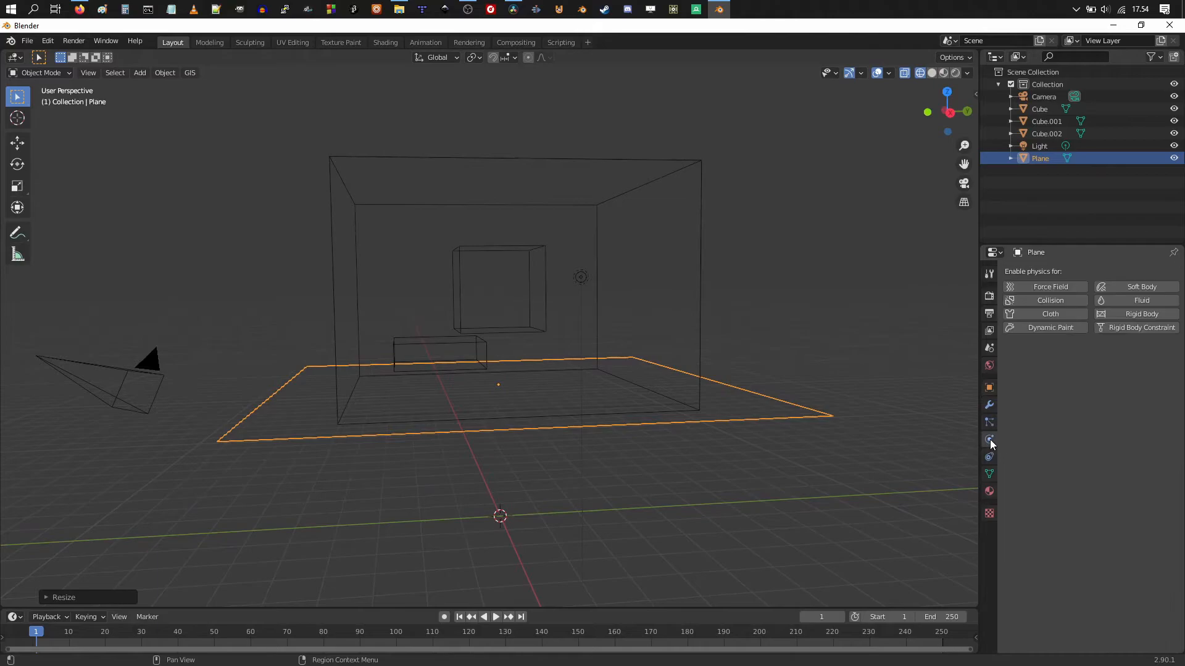
click(1116, 314)
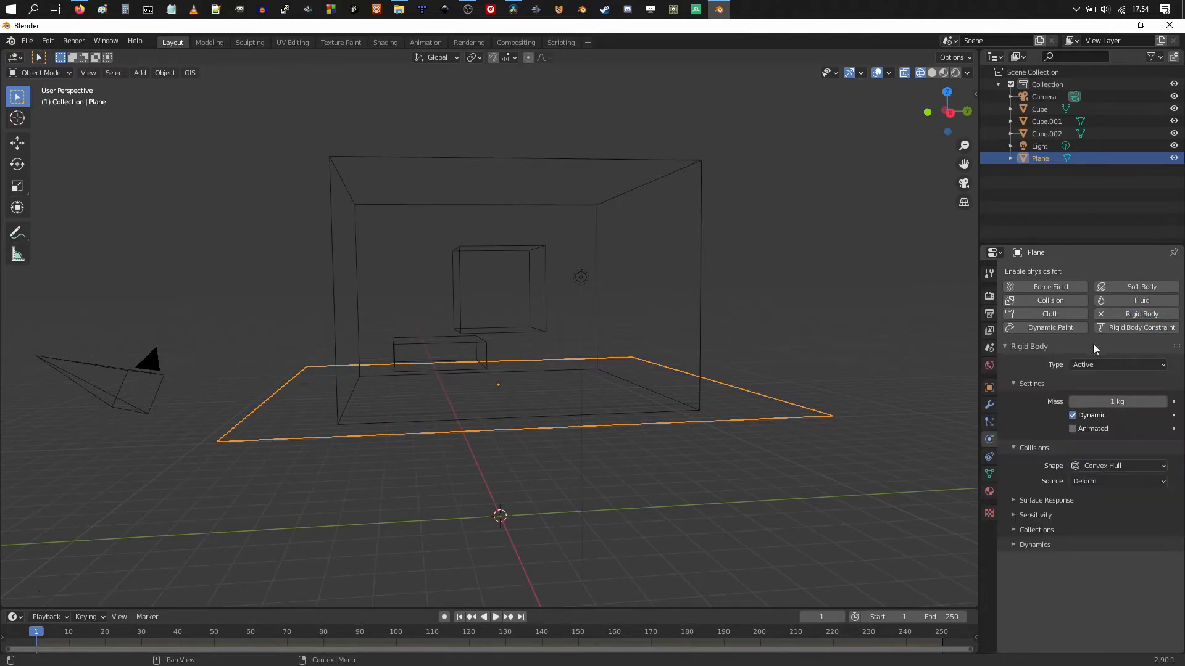
click(1084, 364)
click(1088, 390)
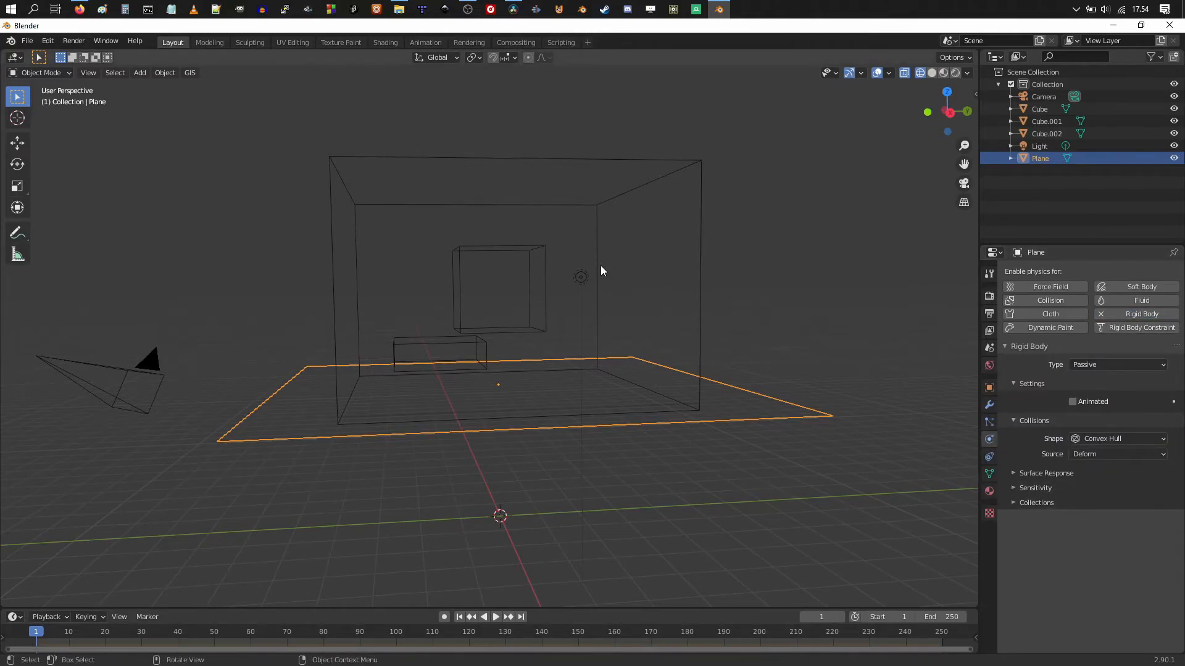
- Make the small upper cube an Active rigid body and the flattened block a Passive rigid body
click(516, 250)
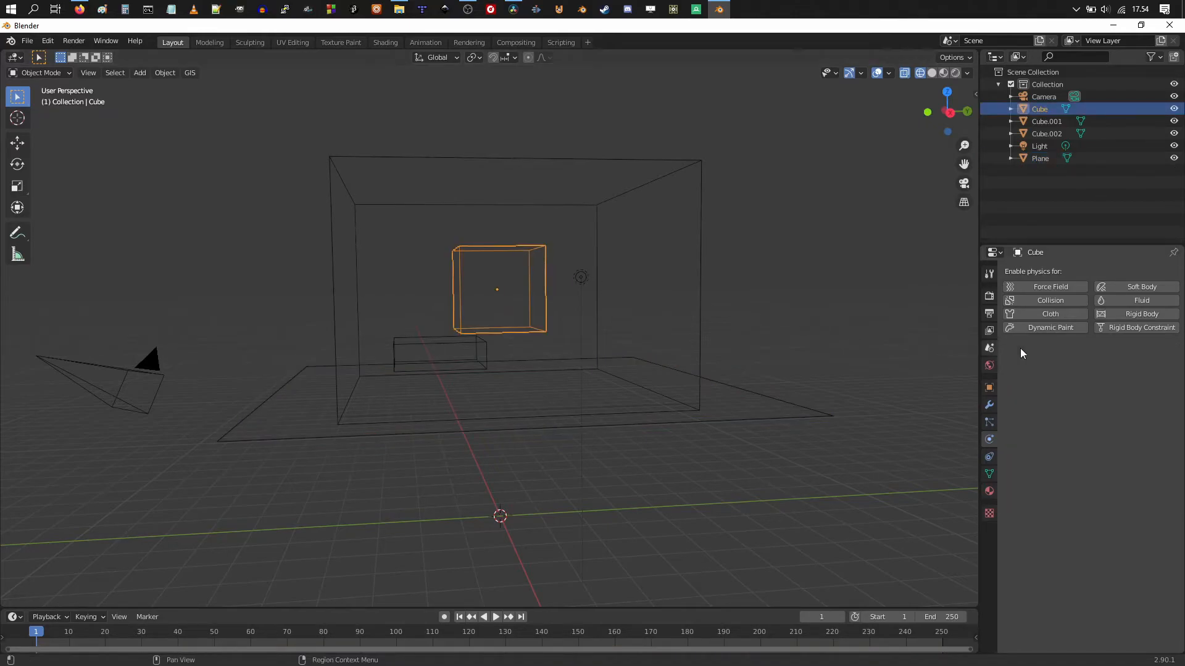
click(1112, 315)
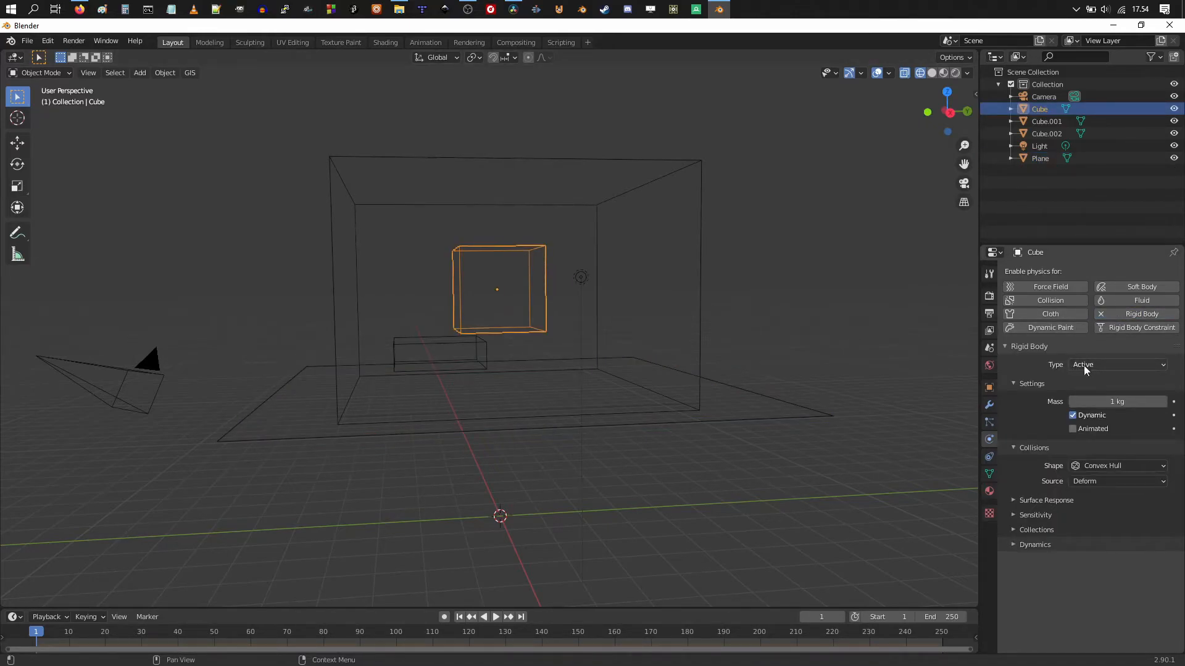
click(430, 341)
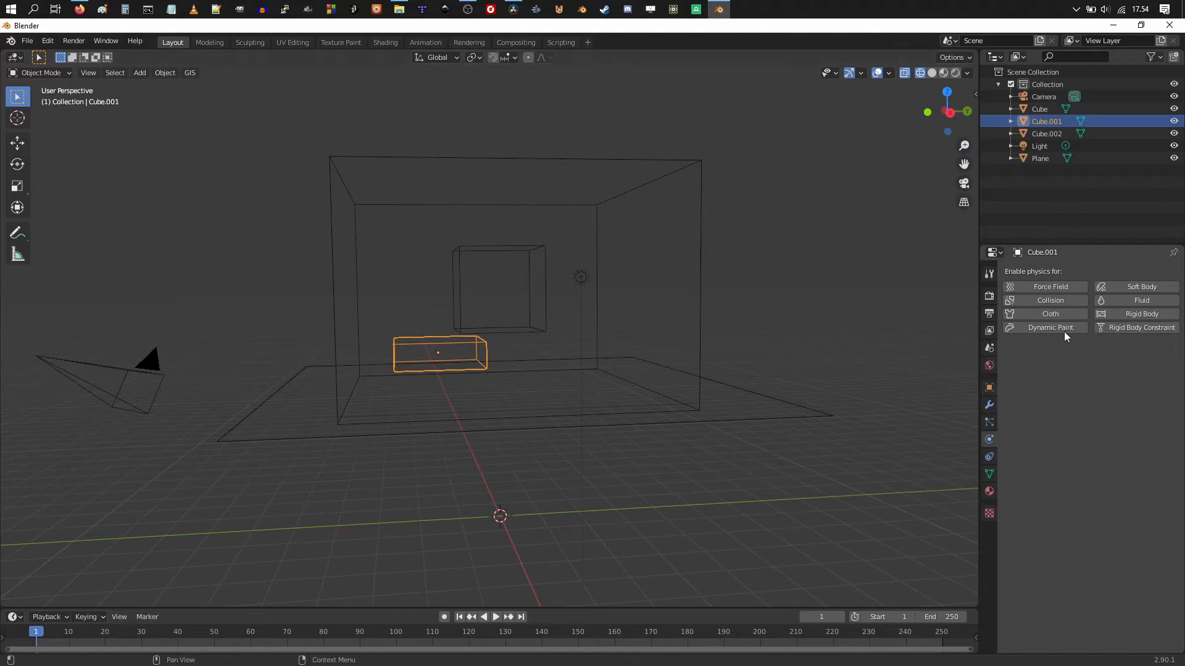
click(1123, 314)
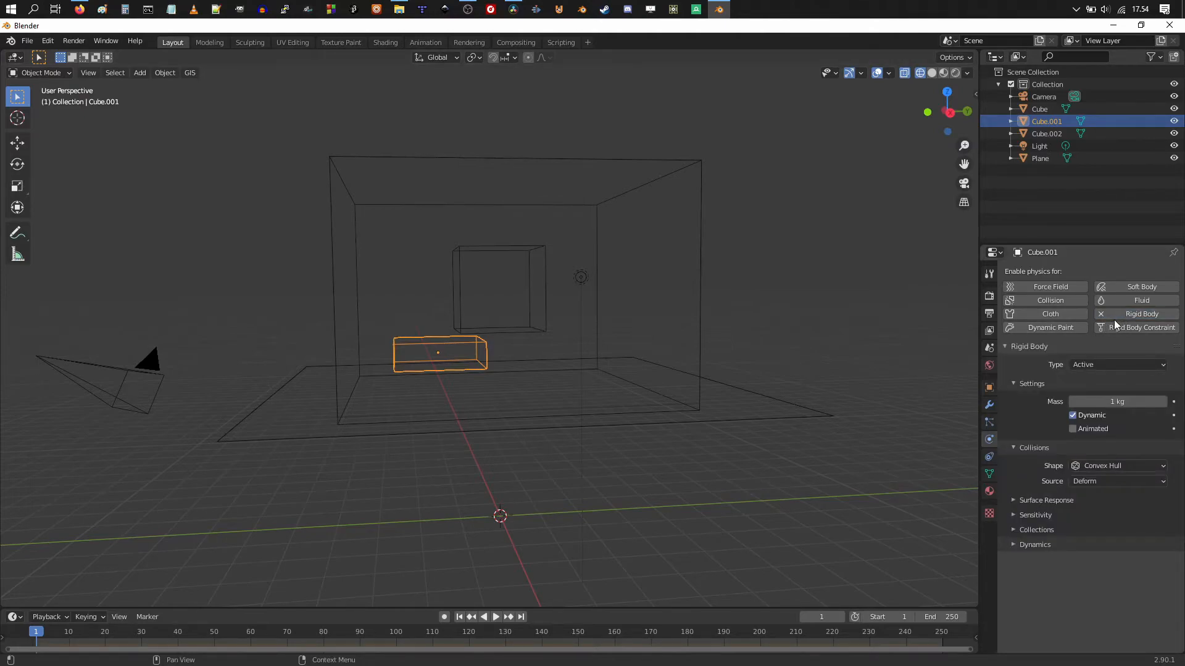
click(1093, 364)
click(1087, 393)
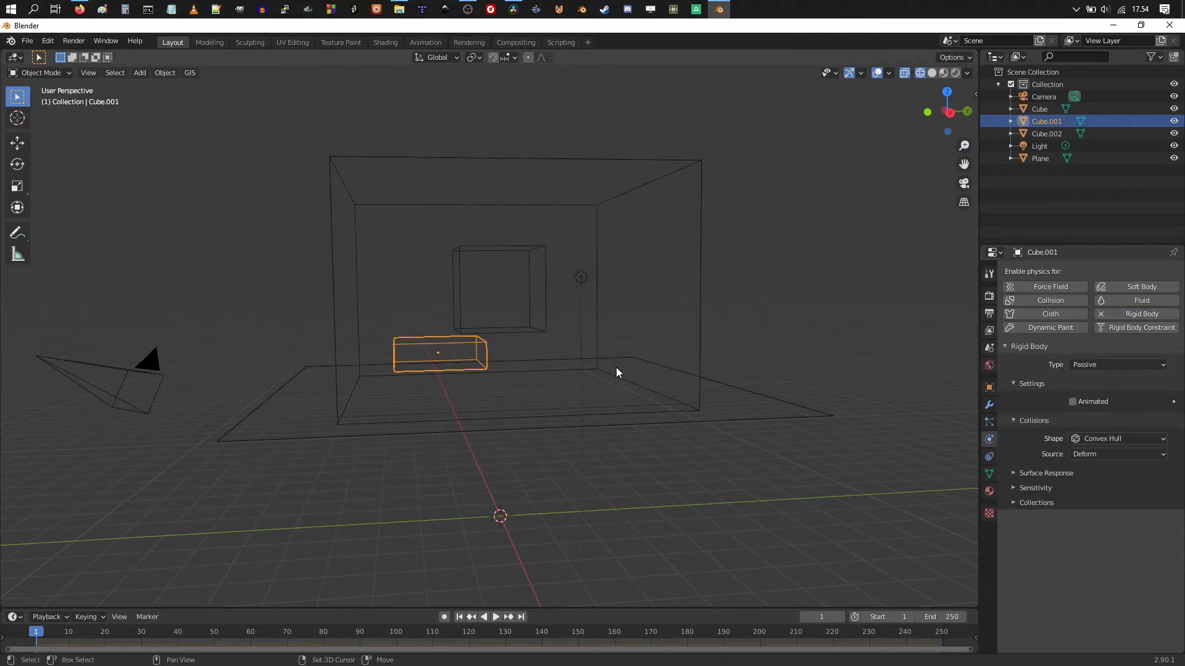
- Play the rigid body animation and examine the cube falling over the block onto the floor plane
key(space)
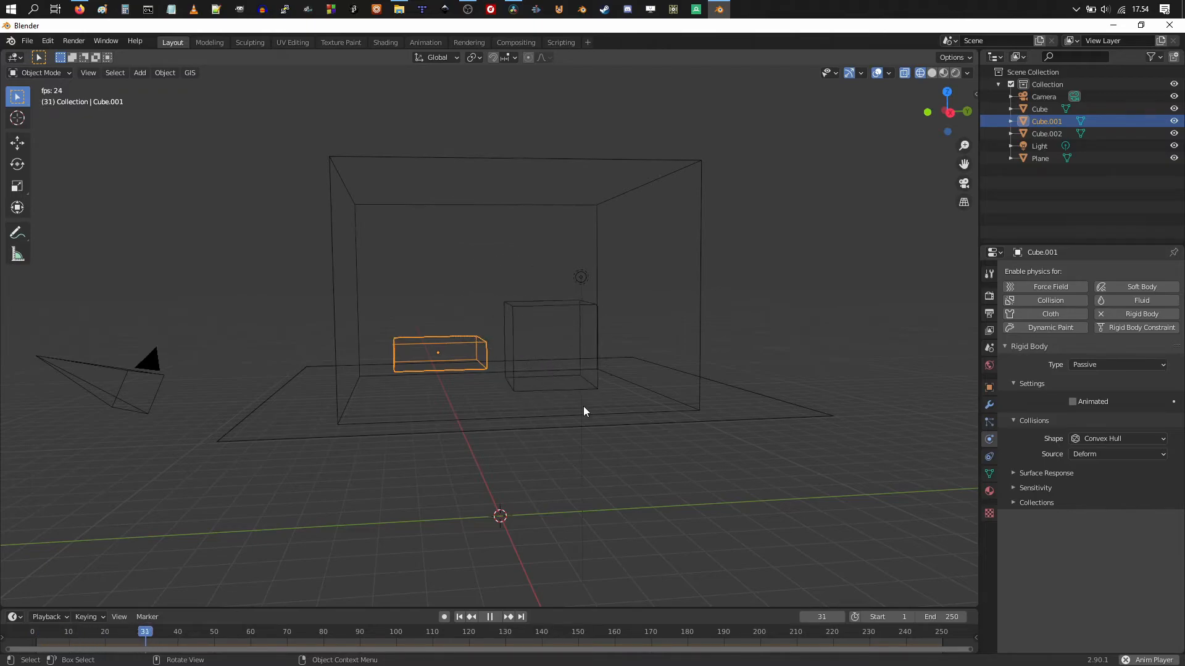
middle_drag(606, 406, 568, 424)
scroll(565, 428, down, 2)
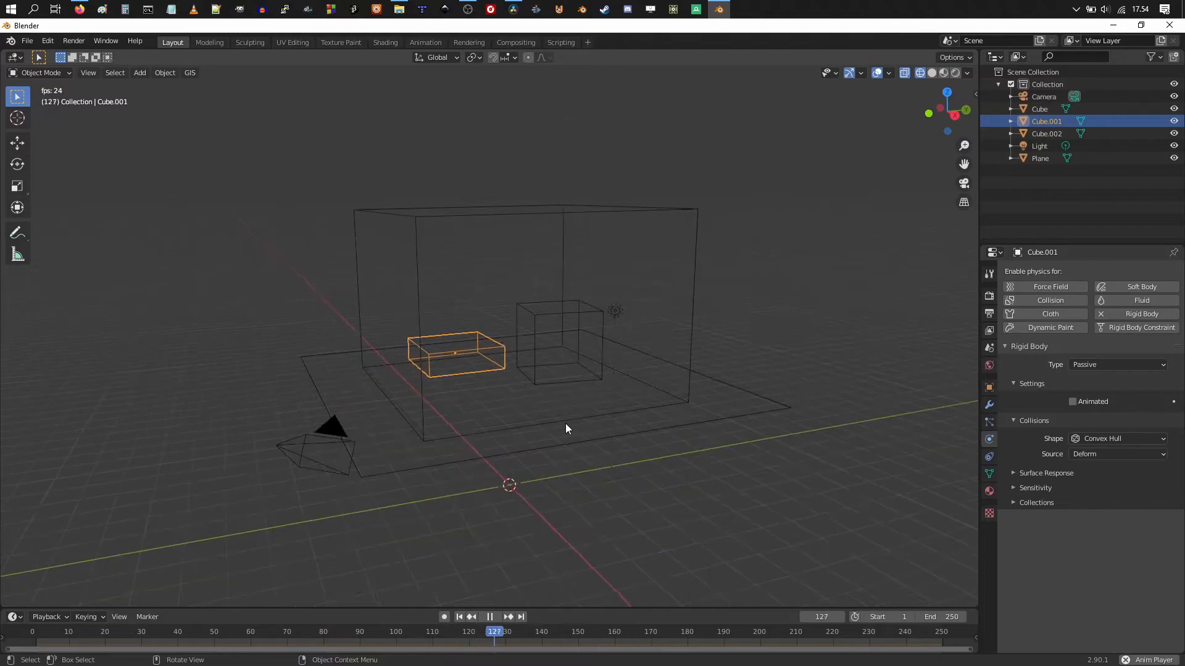
key(space)
- Set the animation's end frame to 100, enlarge the timeline area and play the simulation
click(941, 617)
text(1)
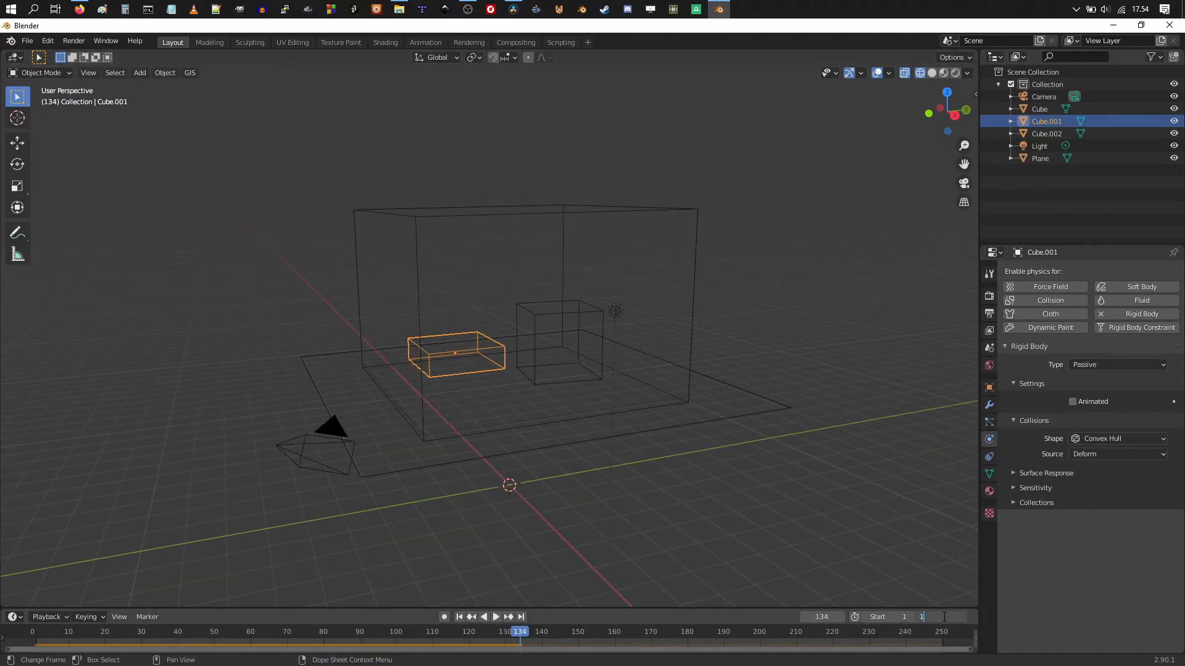
key(Return)
key(space)
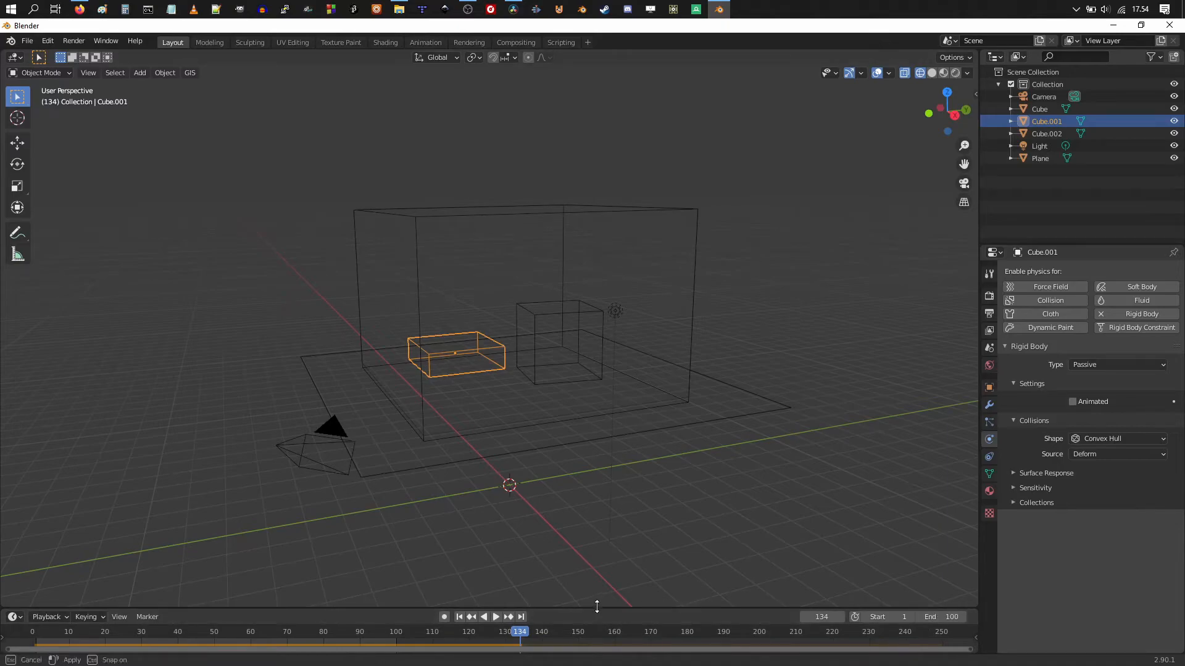
drag(604, 608, 616, 526)
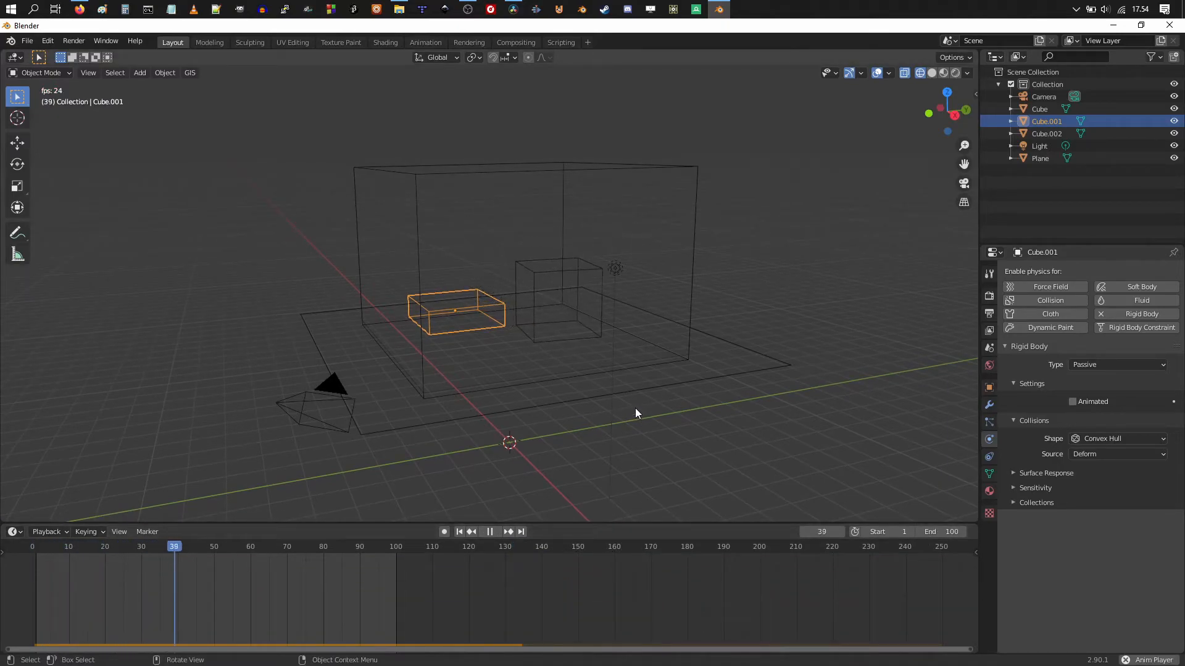
key(space)
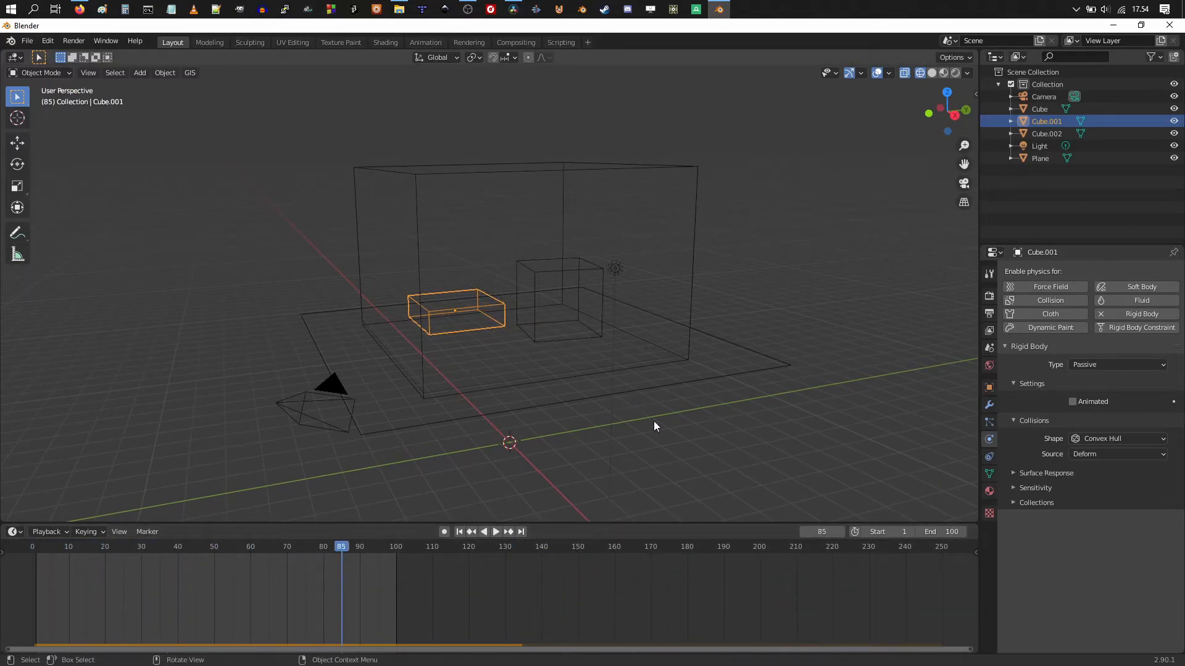
- Shorten the animation to end at frame 70 and play the falling cube again
click(951, 532)
text(70)
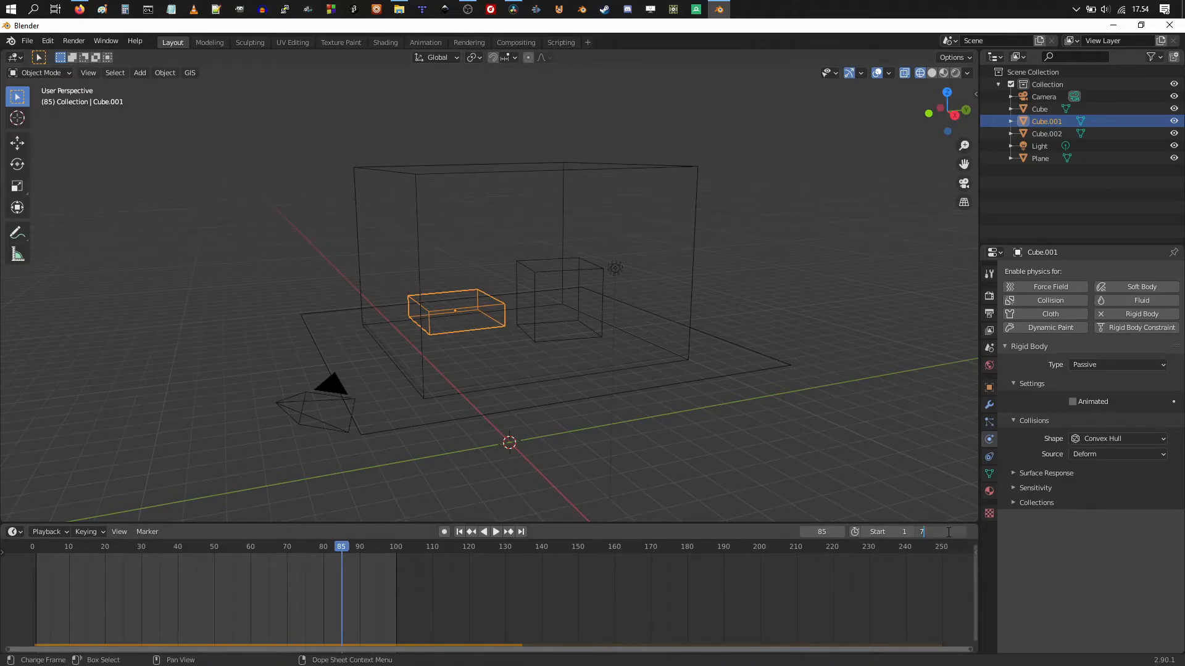
key(Return)
key(space)
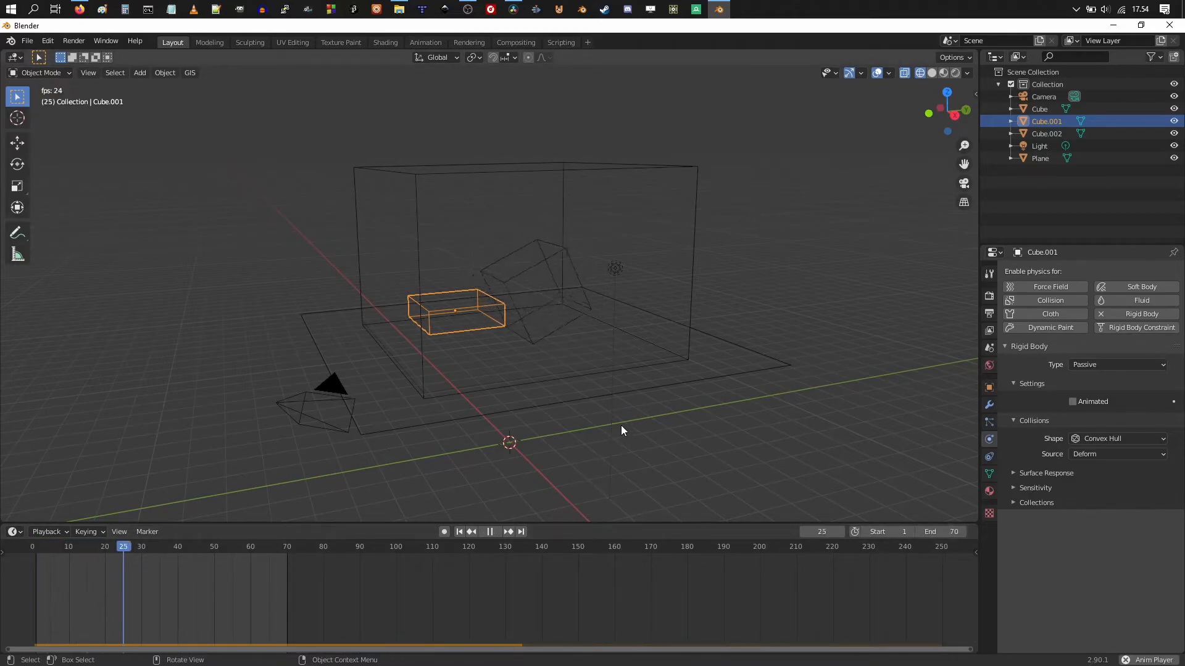
key(space)
middle_drag(648, 392, 538, 388)
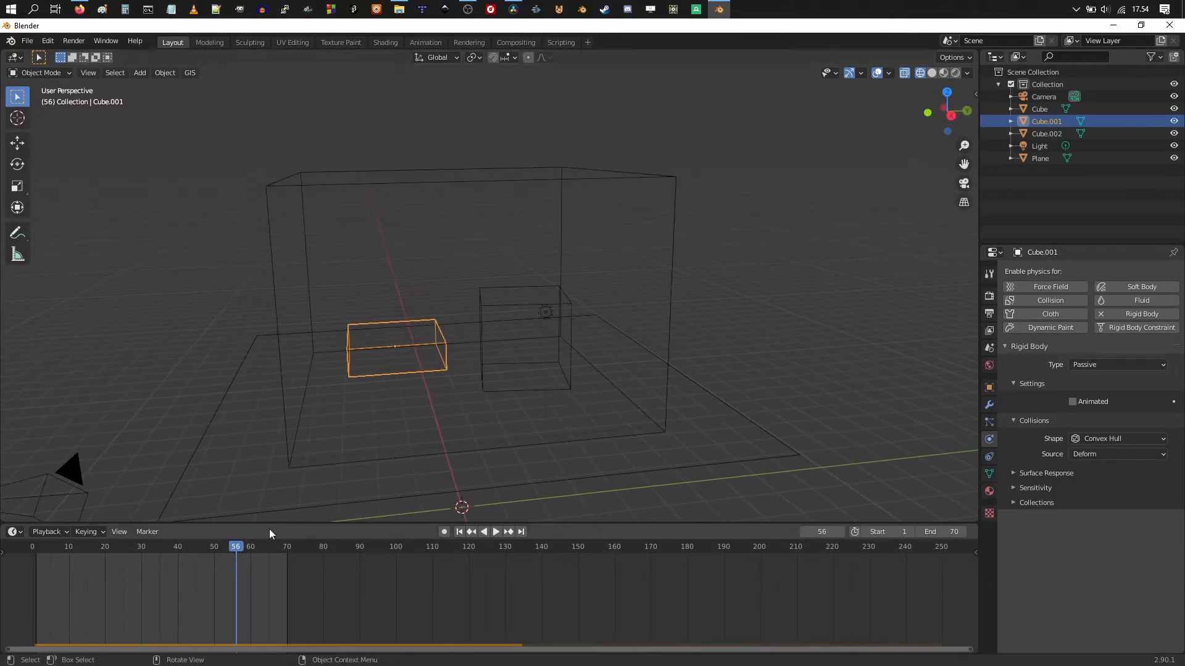
- Return to frame 0 and duplicate the upper falling cube in place
drag(173, 548, 4, 554)
shift+middle_drag(597, 339, 665, 365)
click(548, 281)
middle_drag(591, 316, 614, 298)
scroll(614, 308, up, 4)
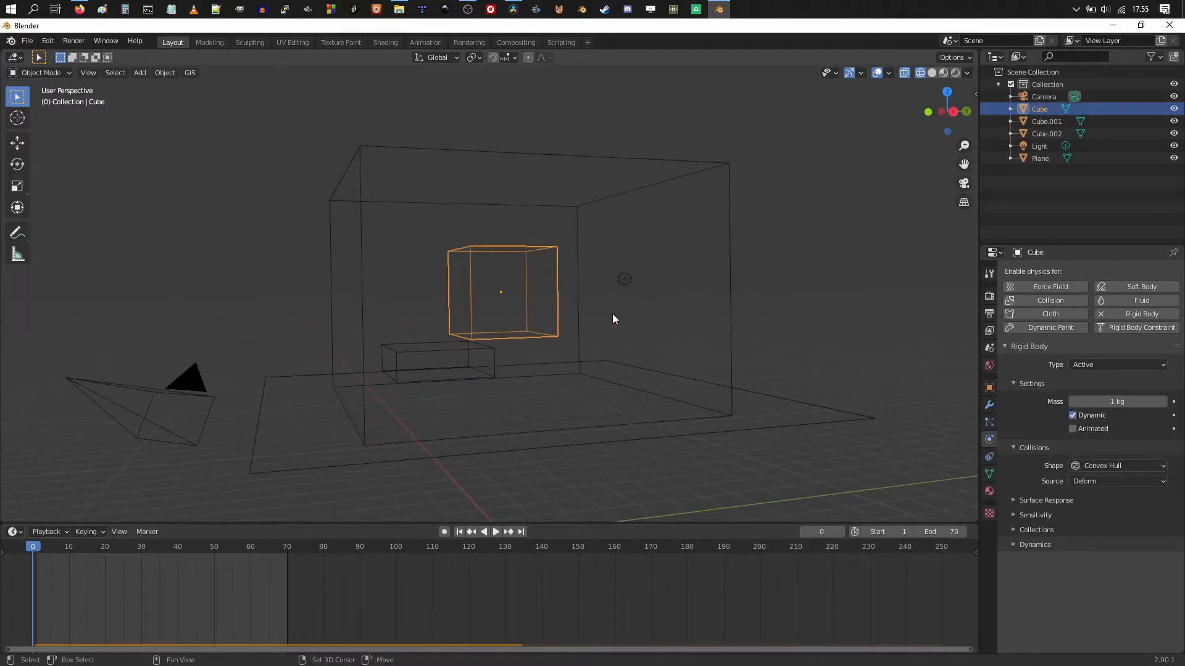
key(shift+d)
click(645, 335)
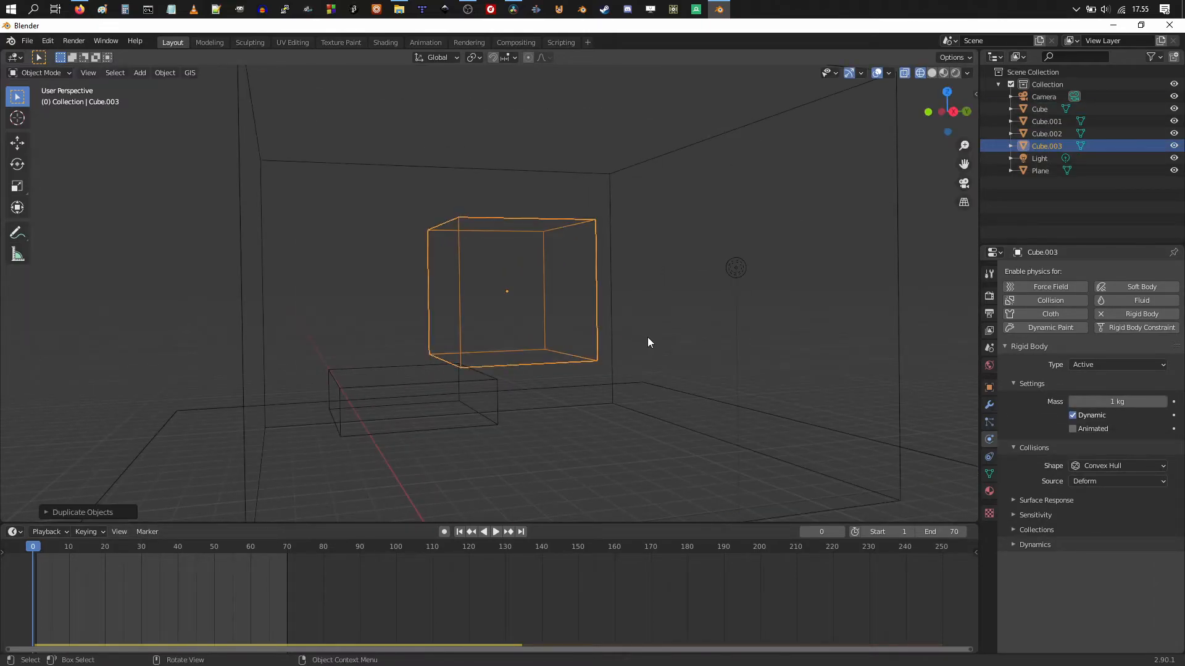
- Shrink the duplicate to fit inside the original cube and flatten it along Z to about half its height
key(s)
click(704, 371)
middle_drag(703, 370, 667, 372)
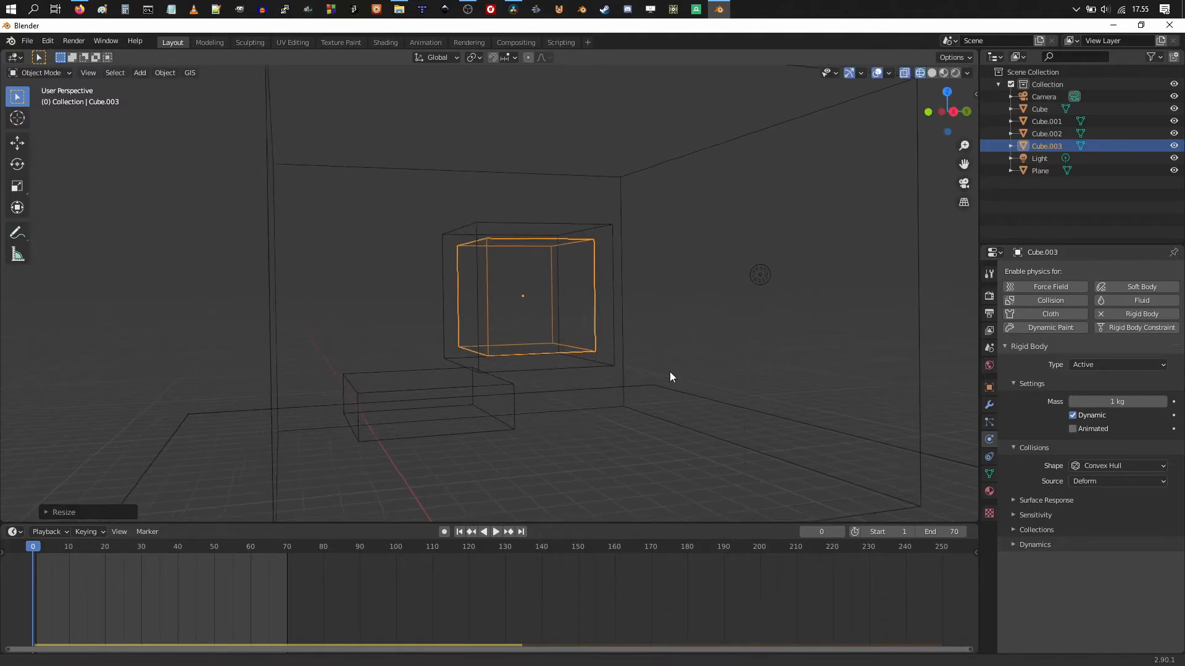
key(s)
key(z)
click(643, 359)
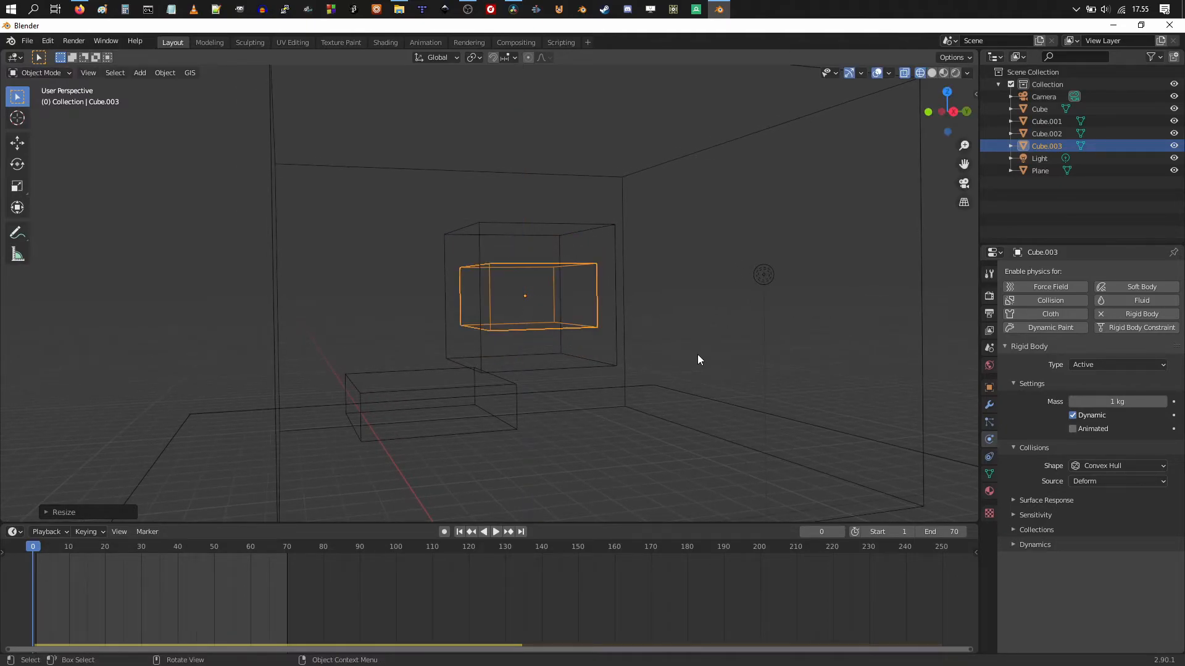
key(s)
click(679, 350)
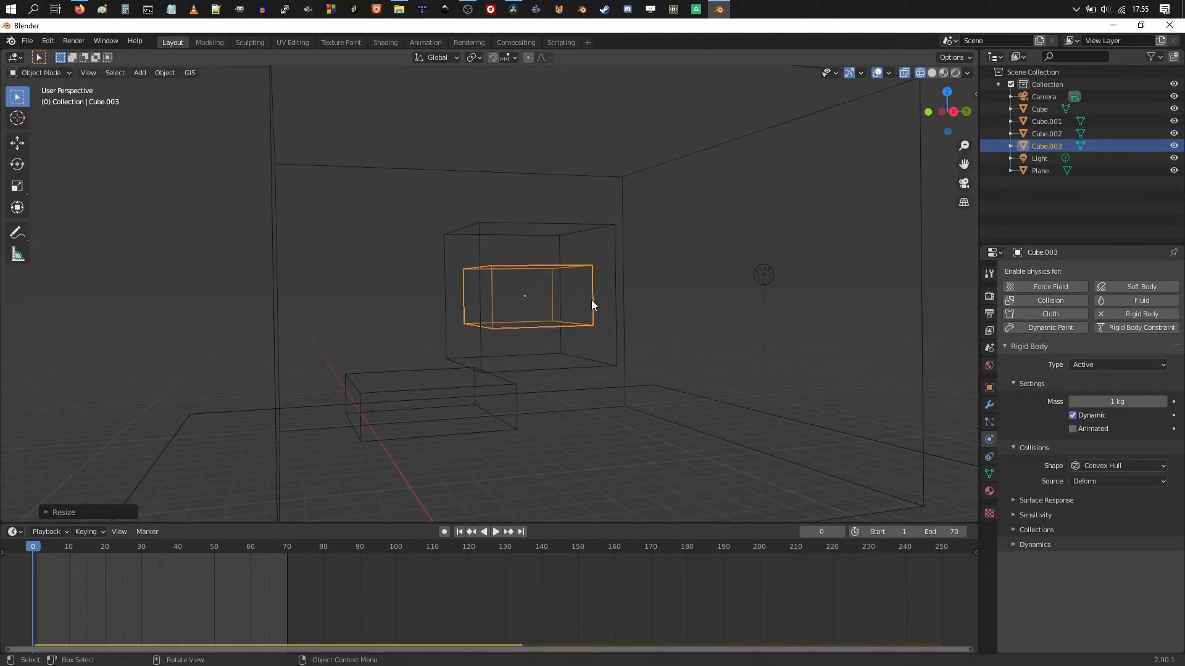
- Lower the flattened duplicate about 0.5 m along Z toward the bottom of the surrounding cube
key(g)
key(z)
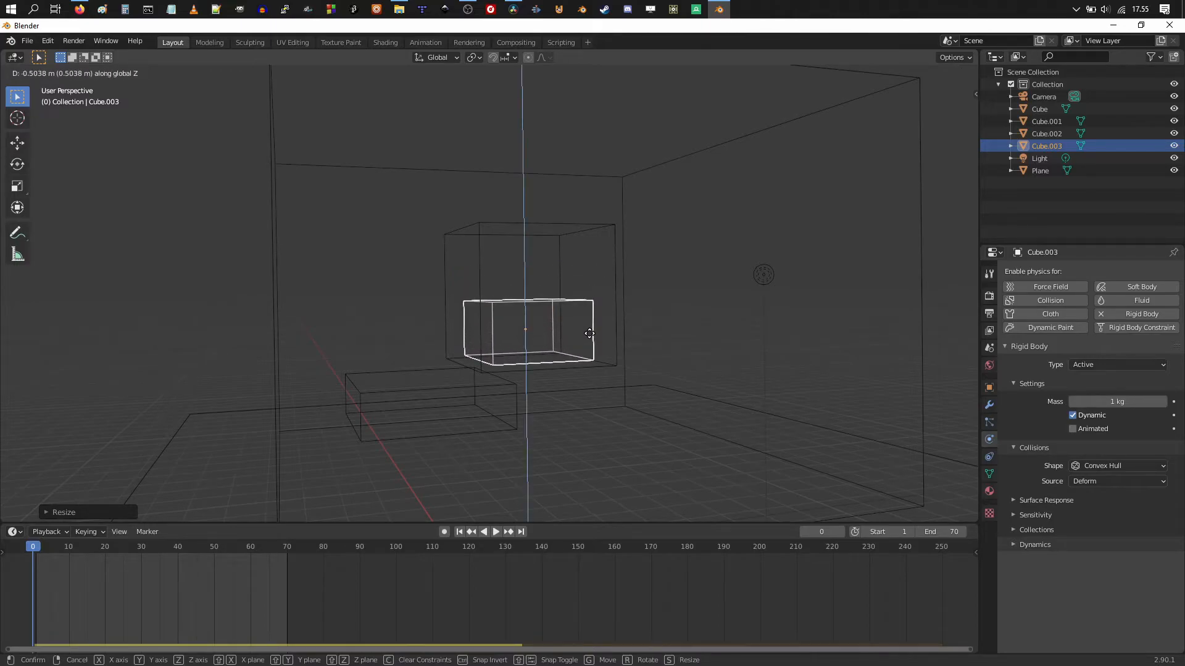
click(589, 333)
middle_drag(590, 331, 596, 367)
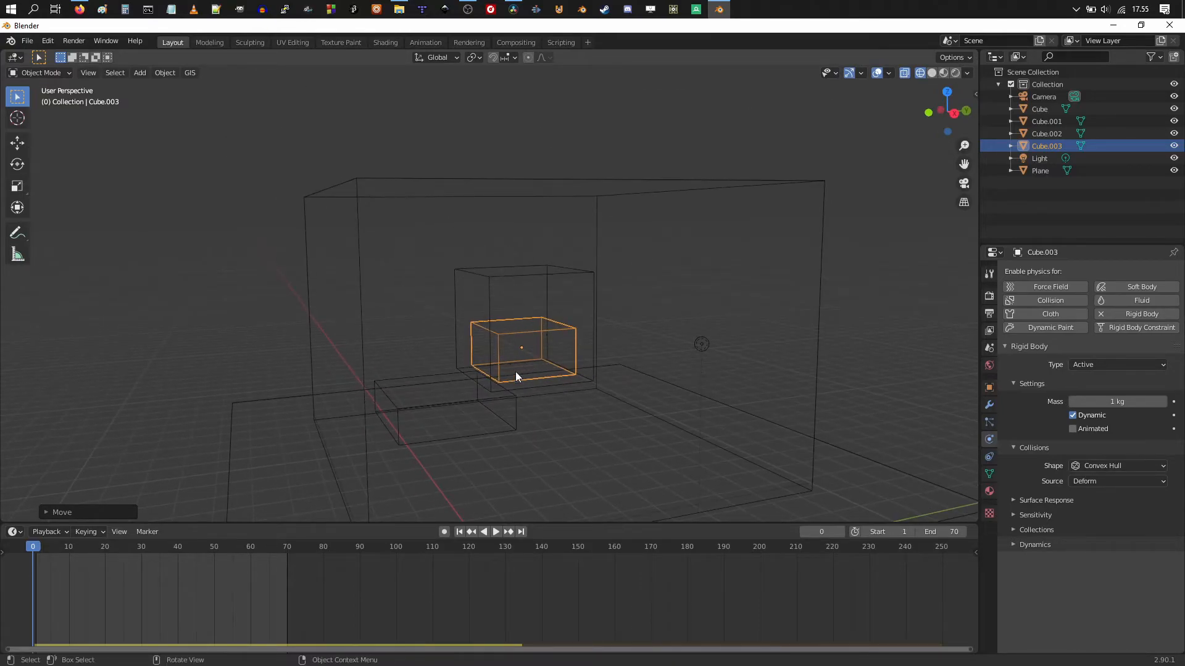
middle_drag(561, 350, 542, 349)
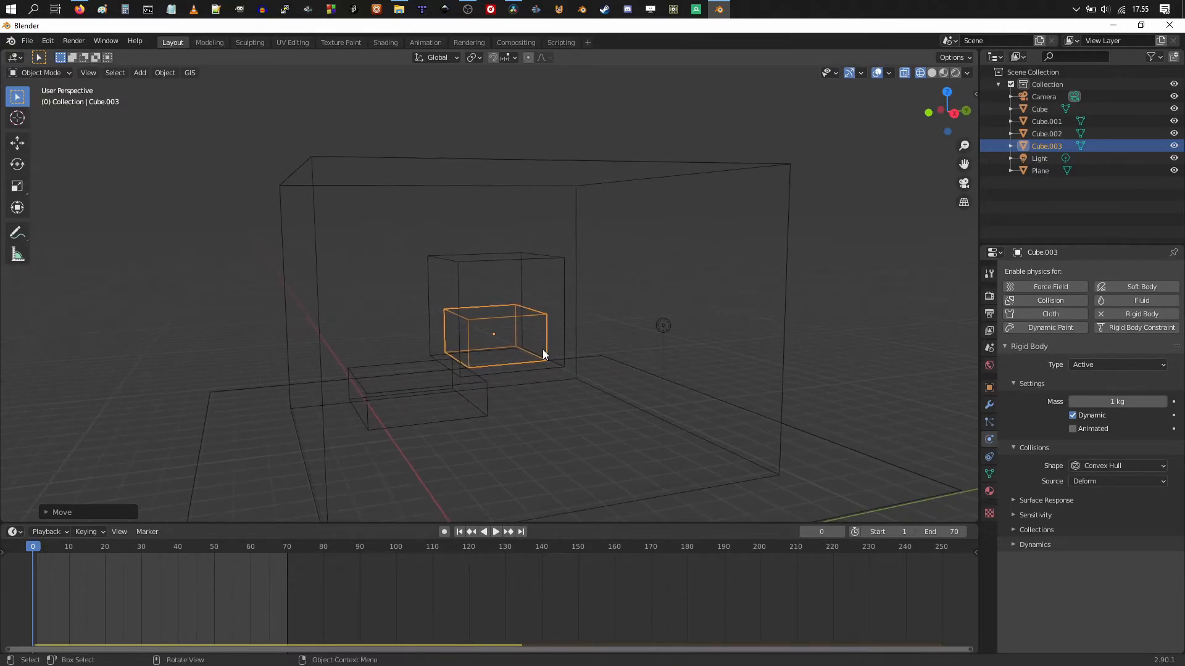
- Add fluid physics to the large enclosing box as a Domain with the Liquid domain type
click(484, 255)
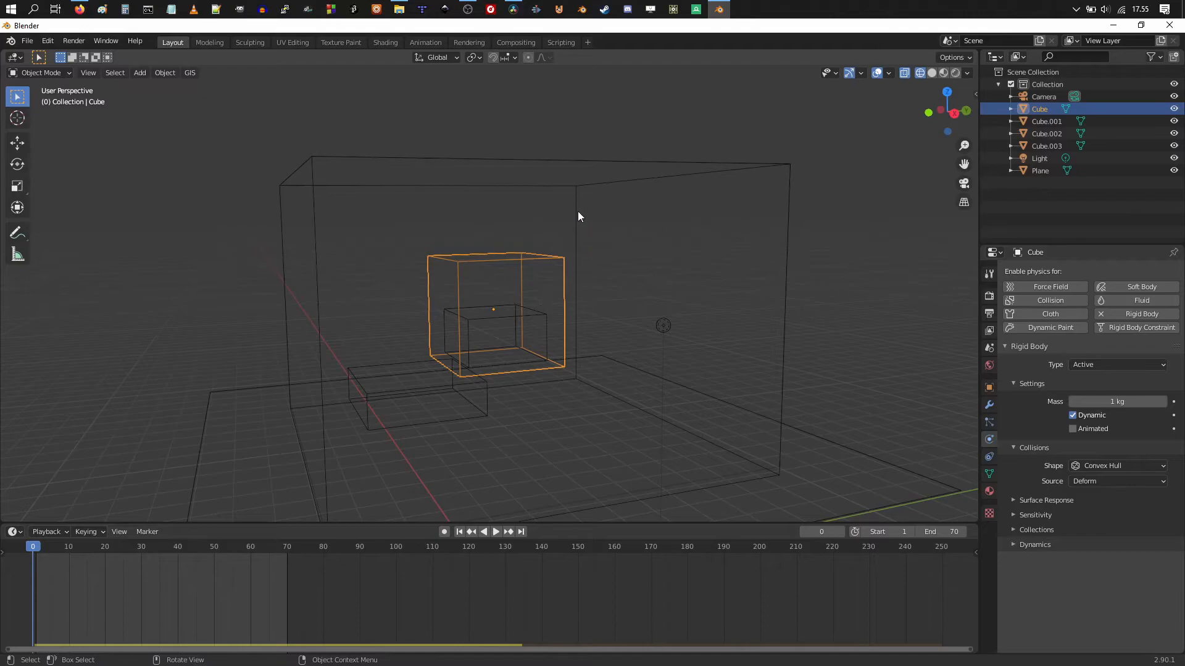
click(572, 186)
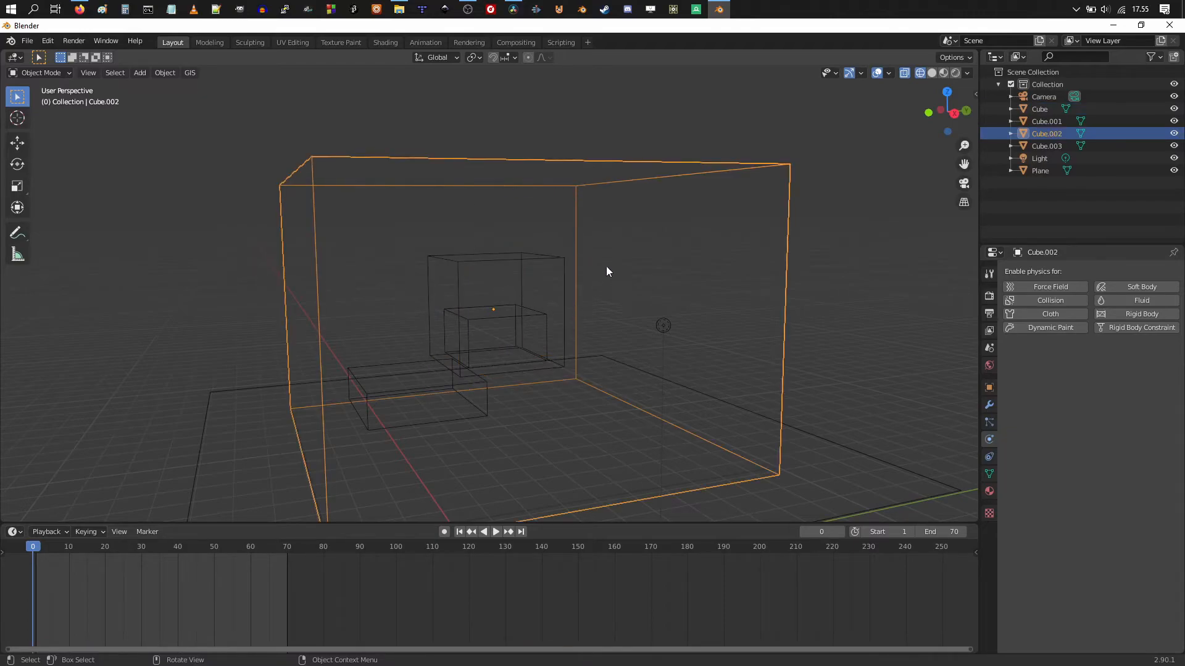
click(1116, 299)
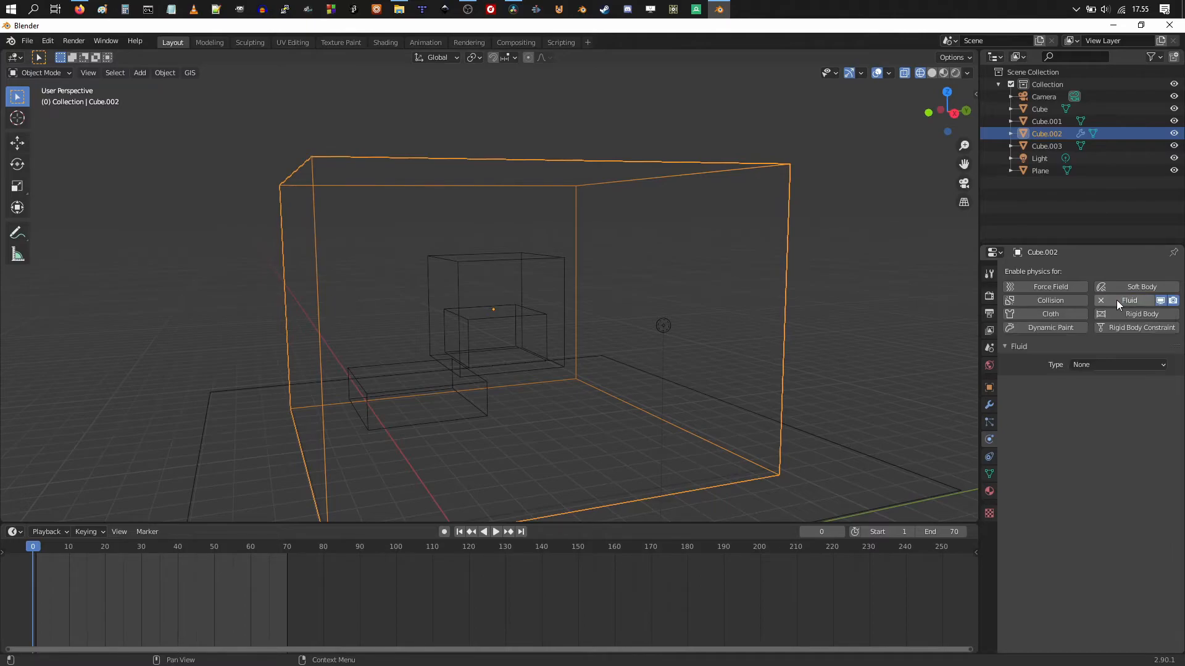
click(1091, 365)
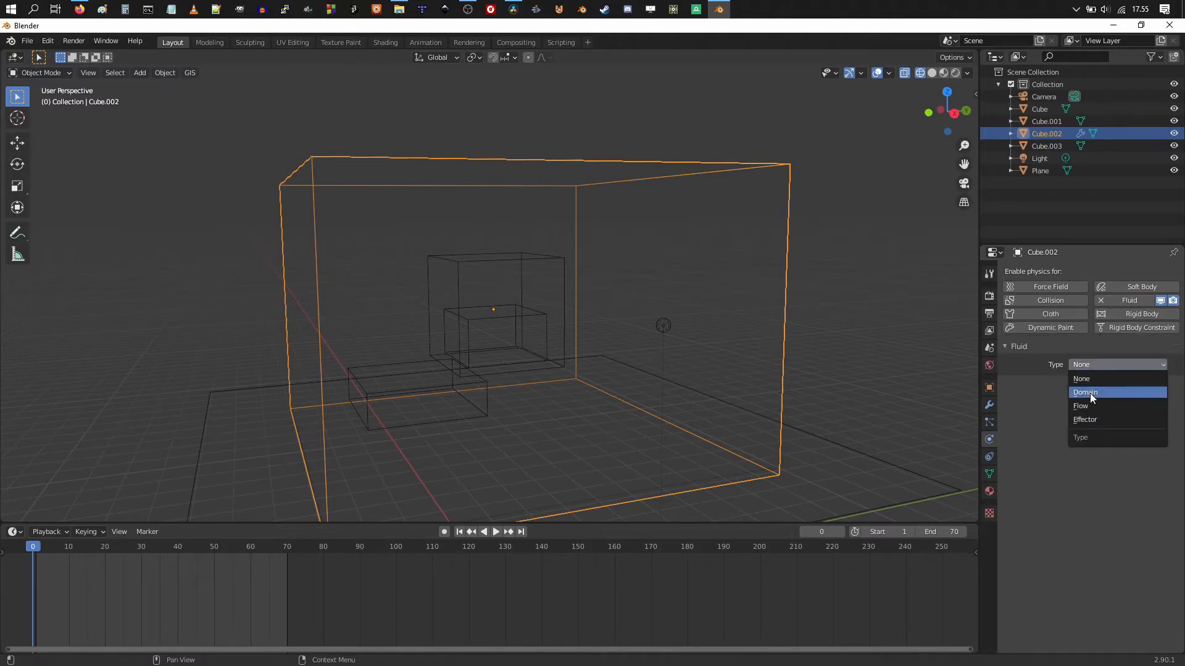
click(1092, 393)
click(1097, 401)
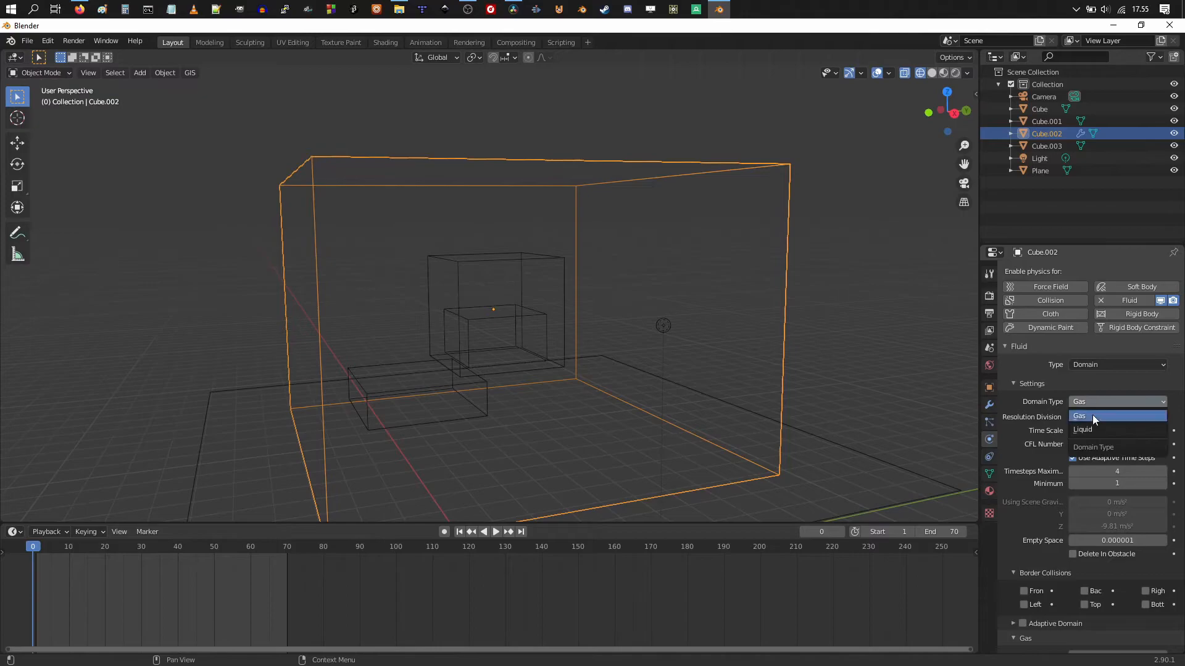
click(1093, 413)
- Set the liquid domain's maximum timesteps to 8 and minimum timesteps to 6
scroll(1097, 474, down, 1)
scroll(1090, 477, up, 4)
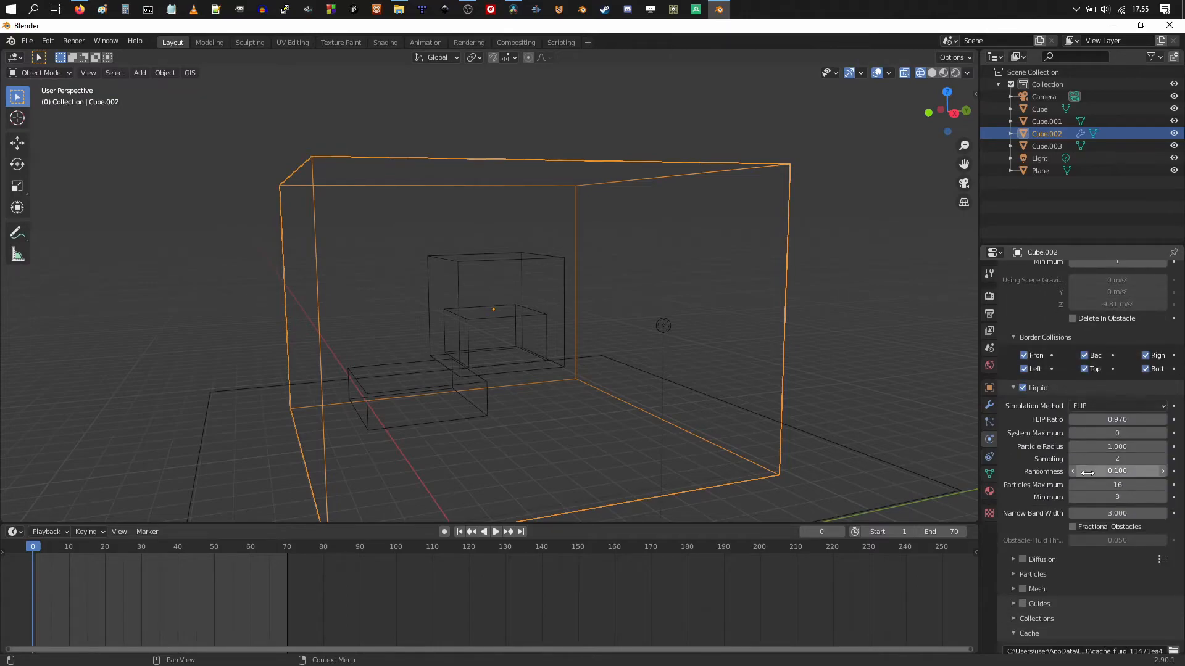
click(1106, 474)
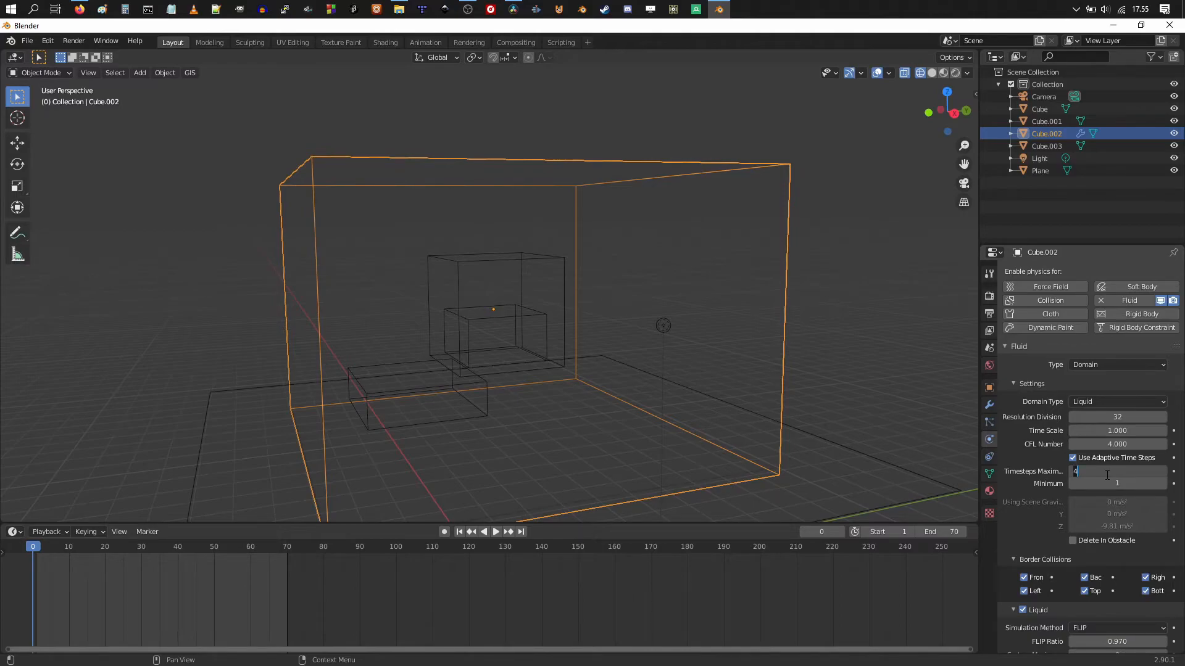
key(Return)
click(1105, 487)
scroll(1037, 475, down, 6)
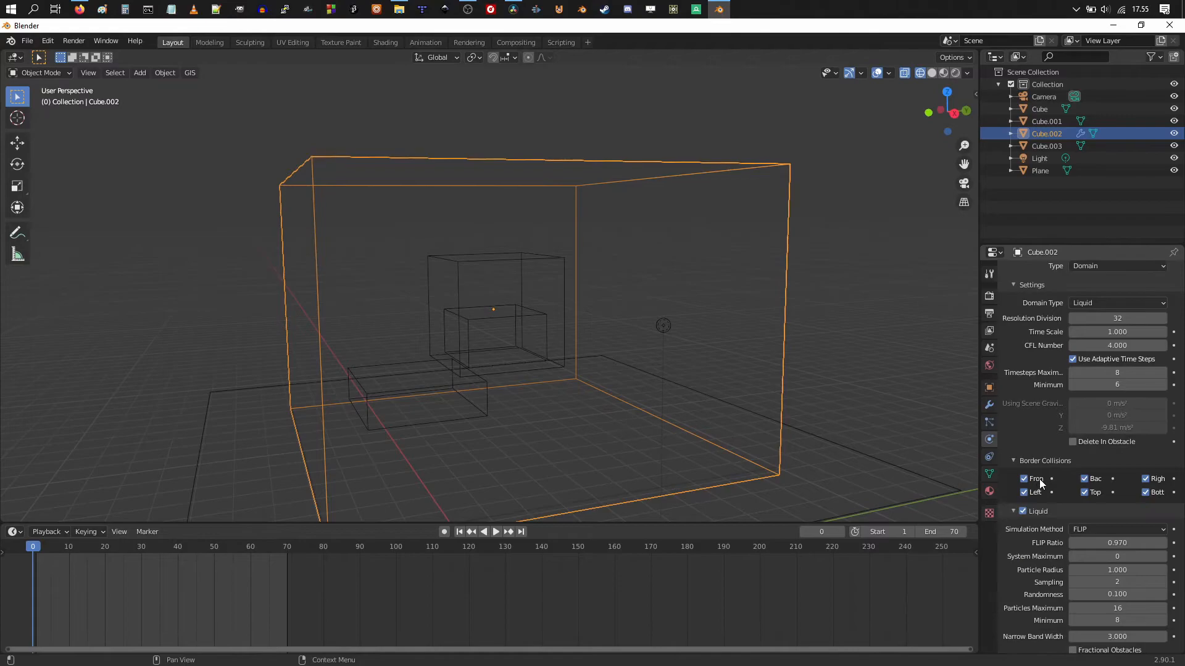
- Set the fluid cache's end frame to 70 and enable Mesh for the liquid domain
scroll(1041, 480, down, 8)
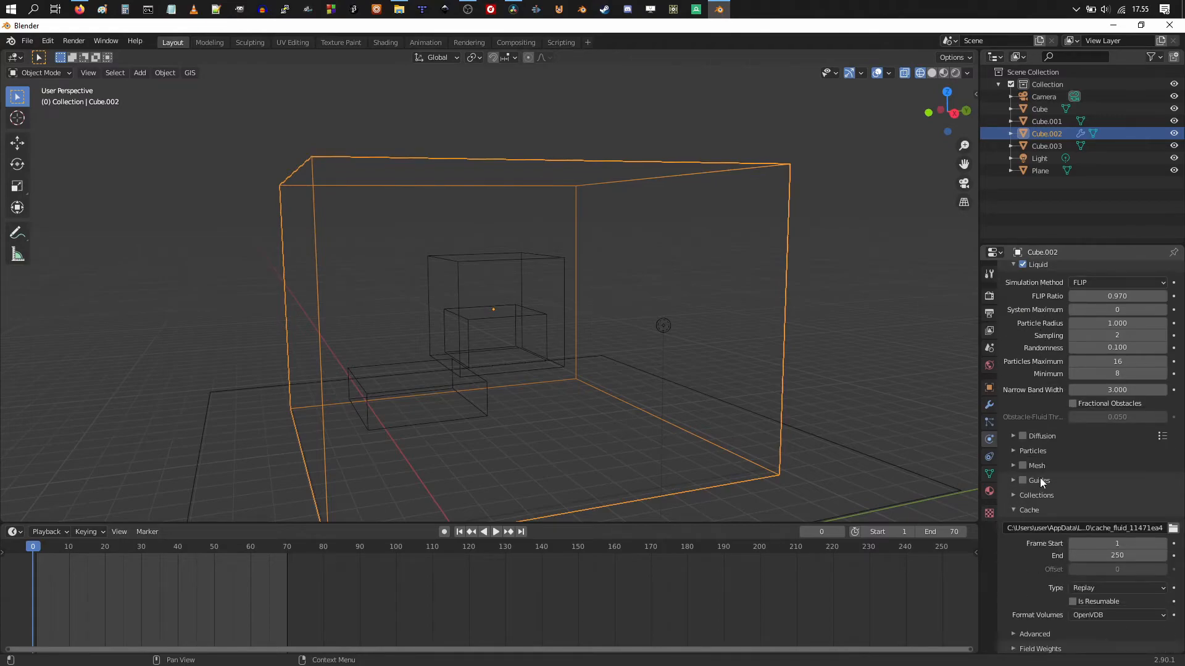
click(1101, 555)
text(70)
key(Return)
click(1023, 465)
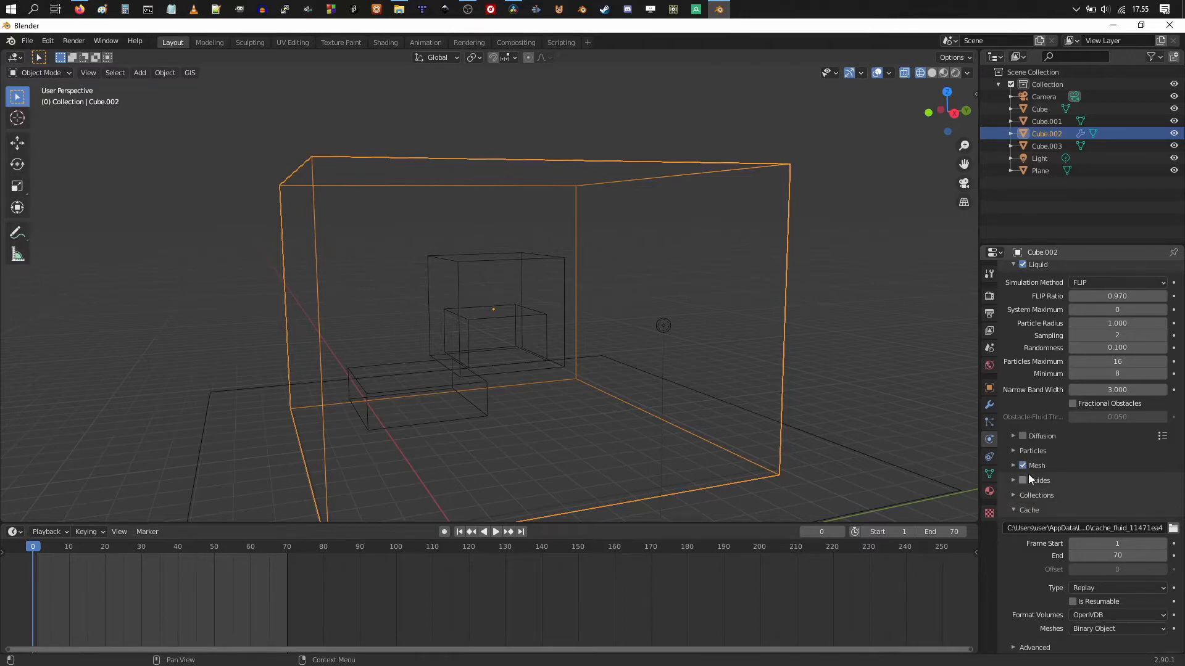
scroll(1045, 517, down, 1)
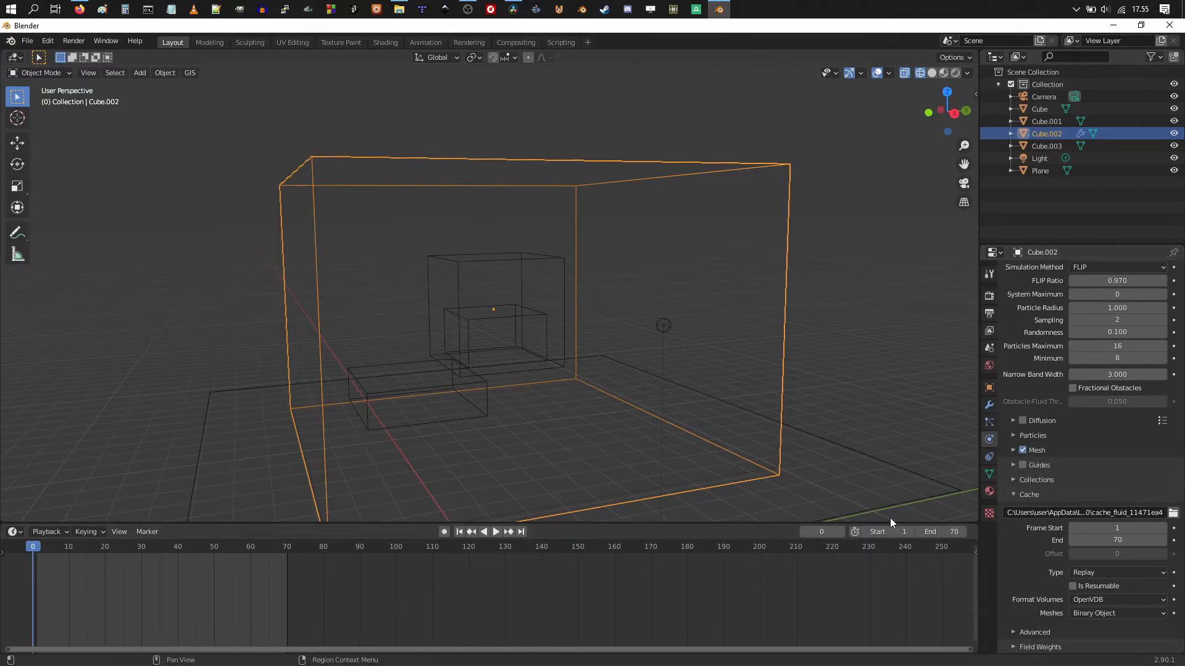
- Add fluid physics to the falling cube as a collision Effector with a surface thickness of 0.7
click(485, 267)
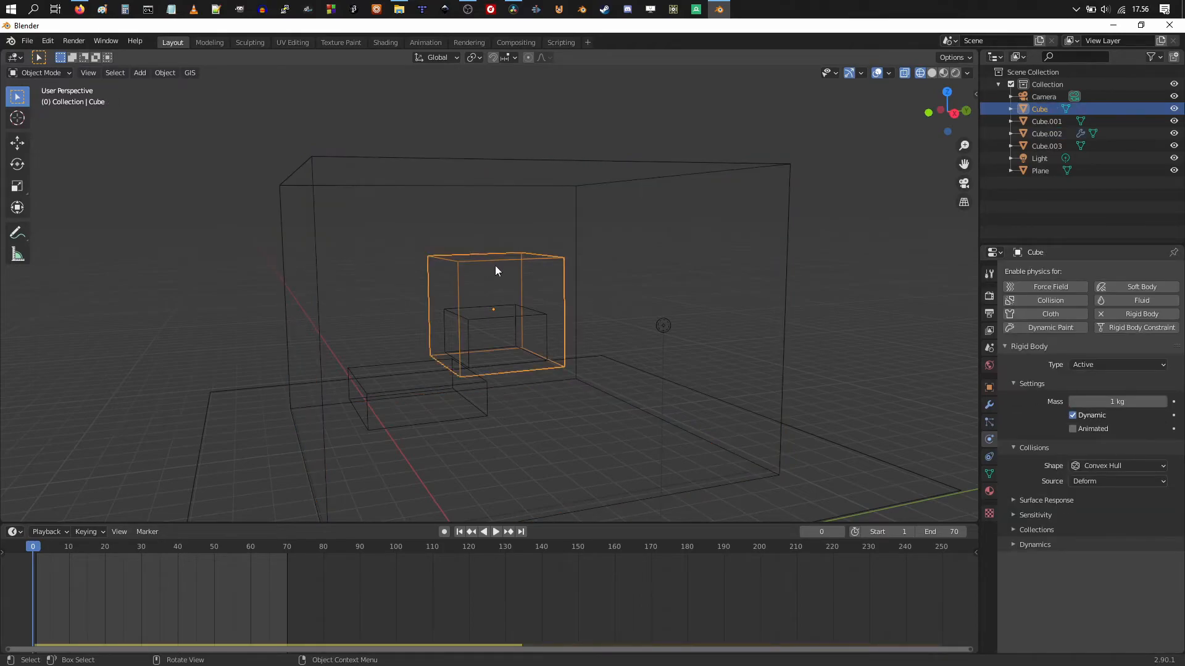
click(1113, 301)
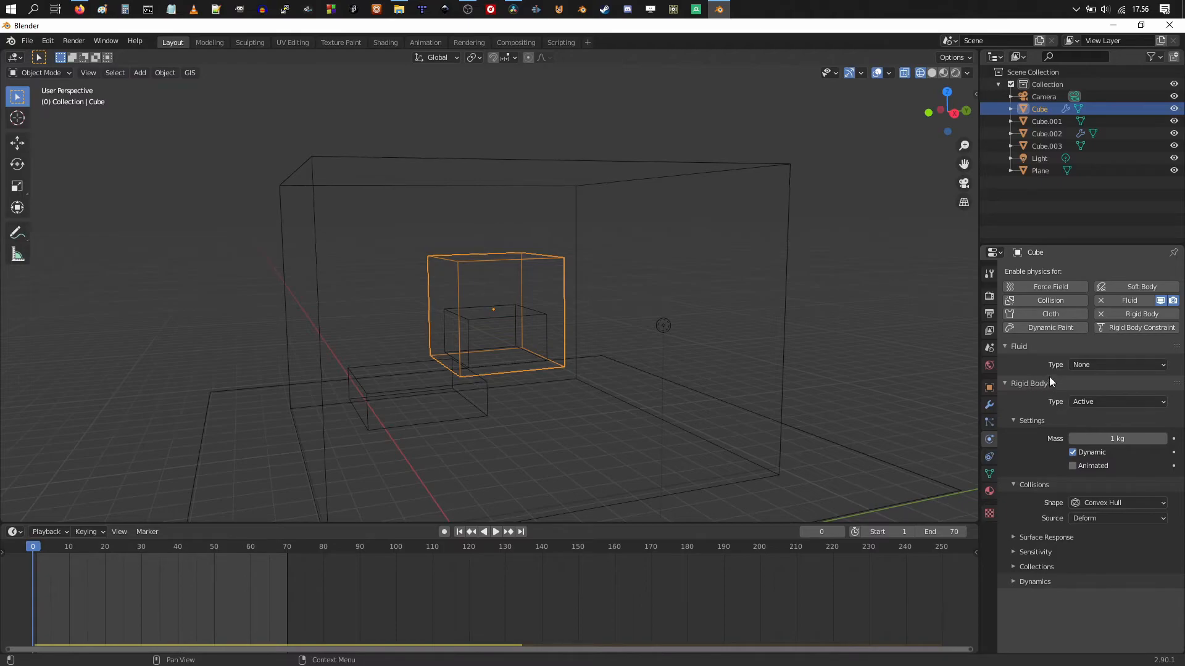
click(1094, 364)
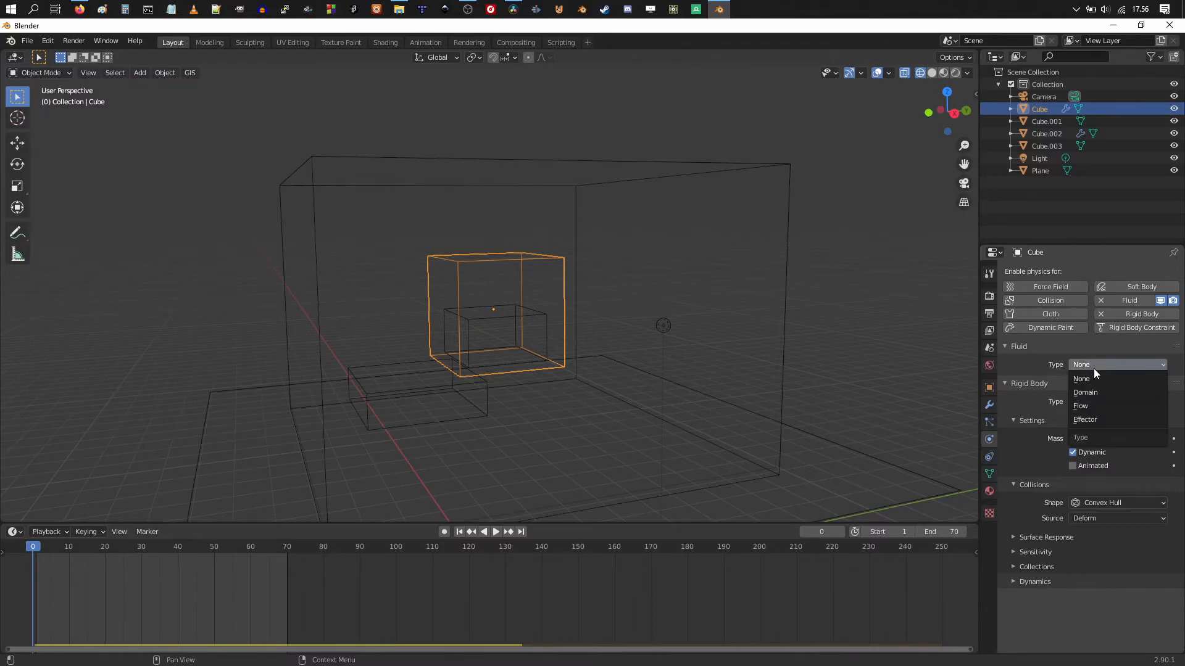
click(1093, 419)
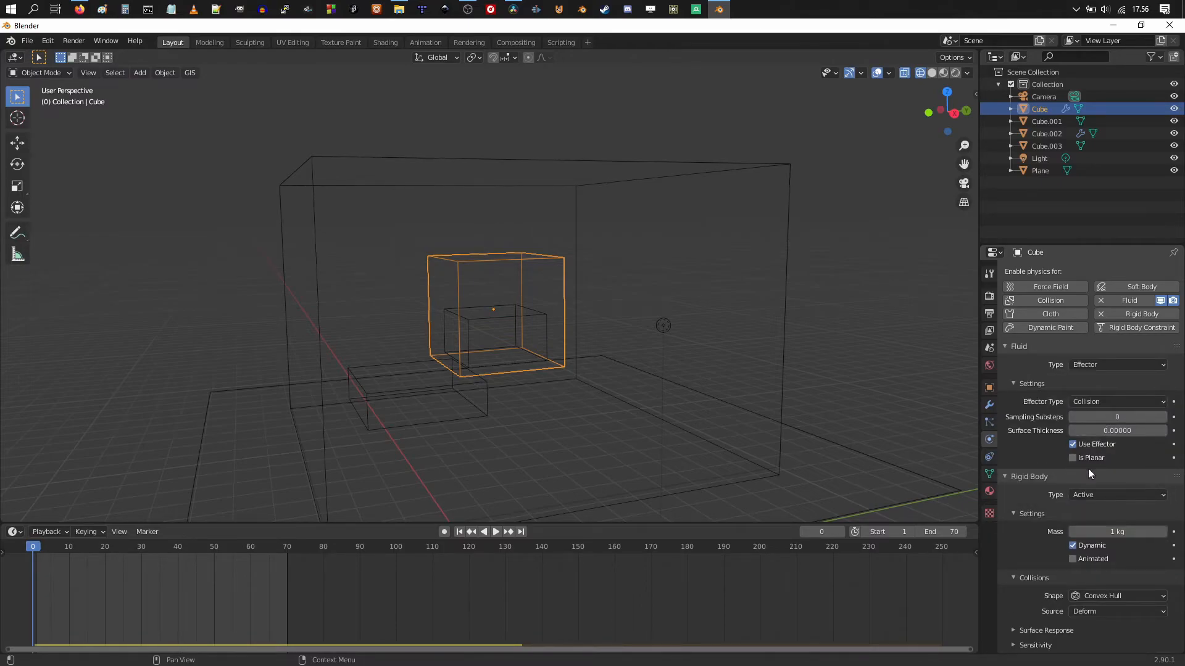
click(1103, 430)
text(0.0)
key(BackSpace)
key(BackSpace)
key(Return)
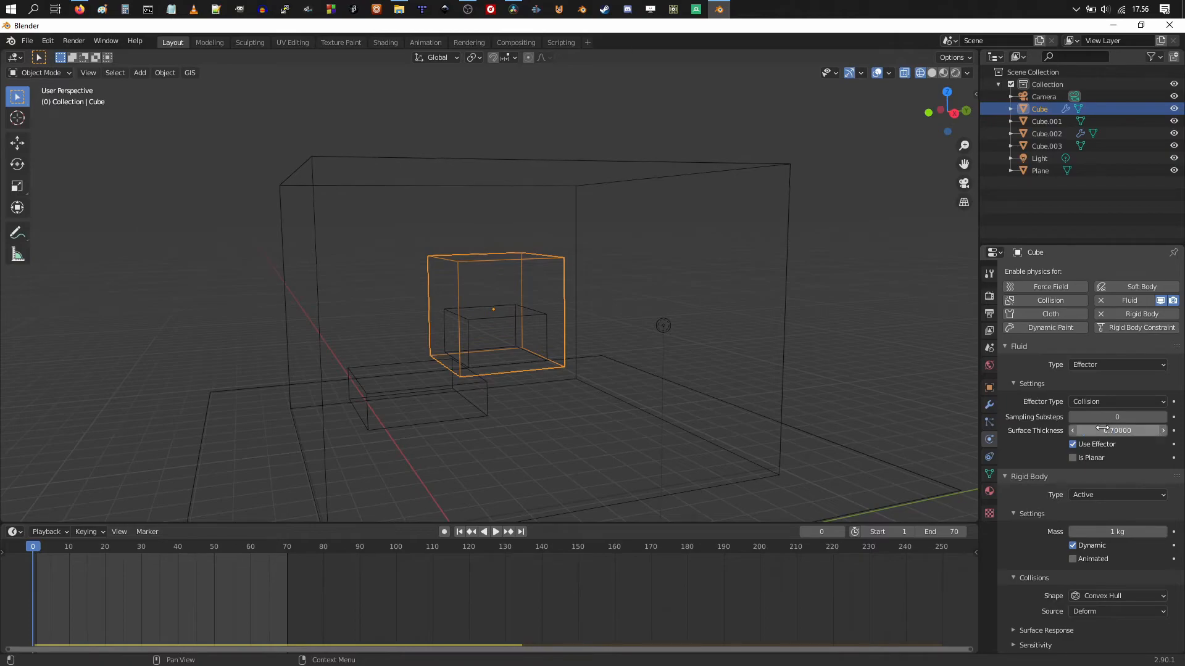
- Add fluid physics to the small box inside the falling cube as a Flow object with the Liquid flow type
click(539, 314)
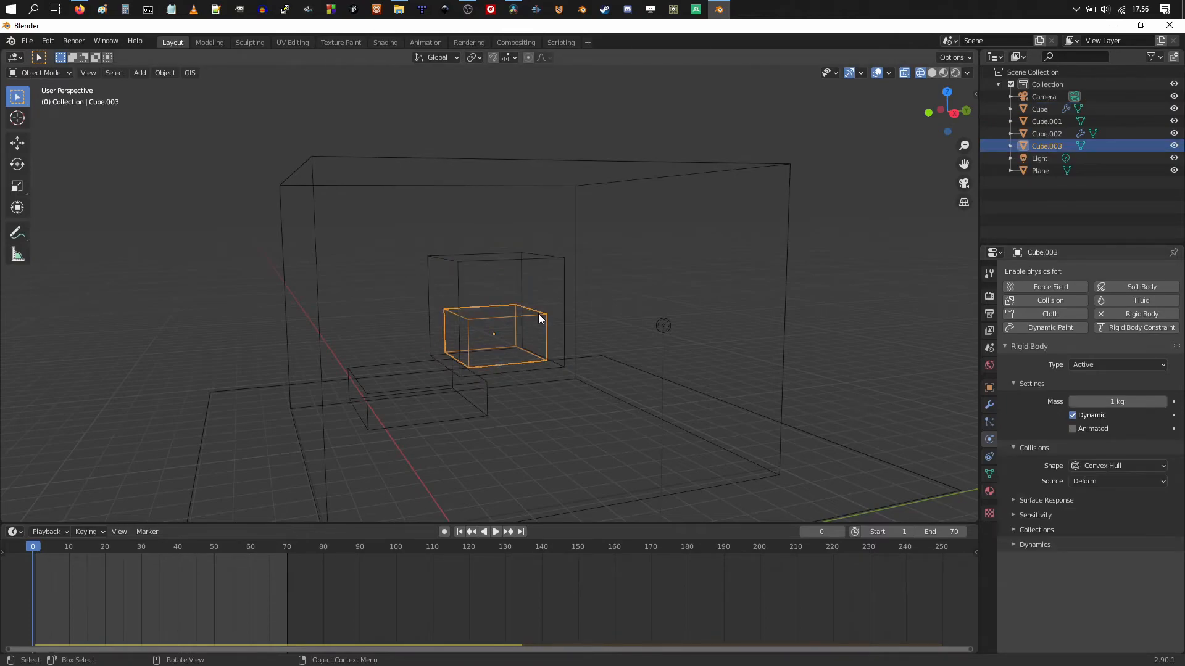
middle_drag(520, 316, 580, 342)
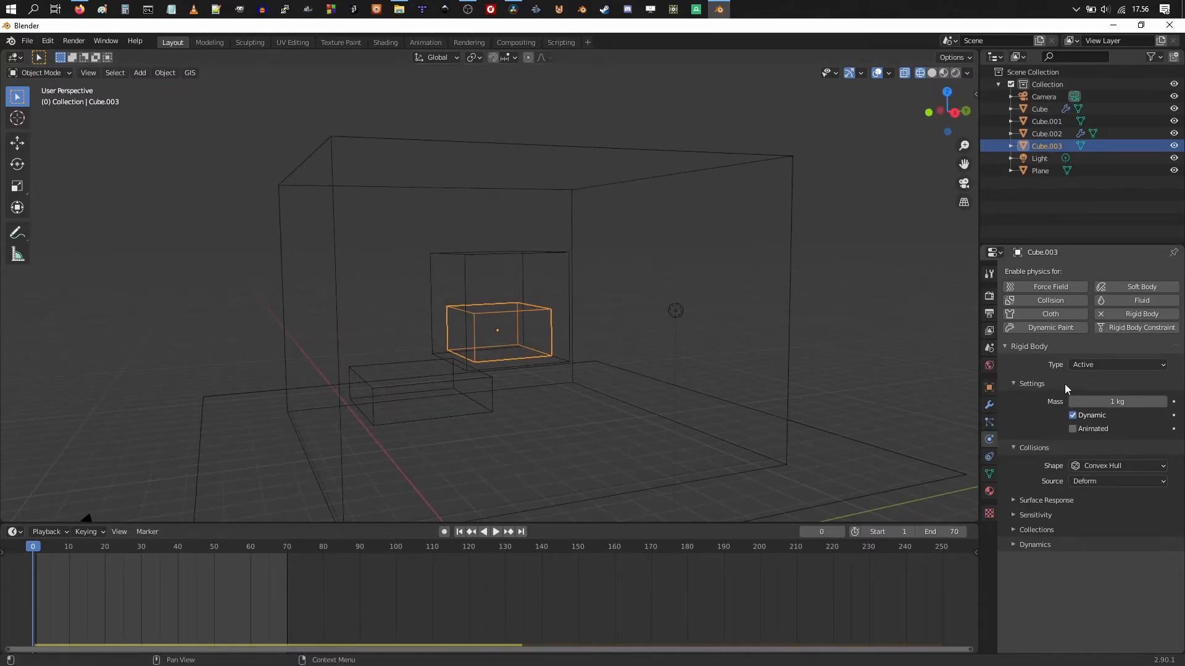
click(1122, 302)
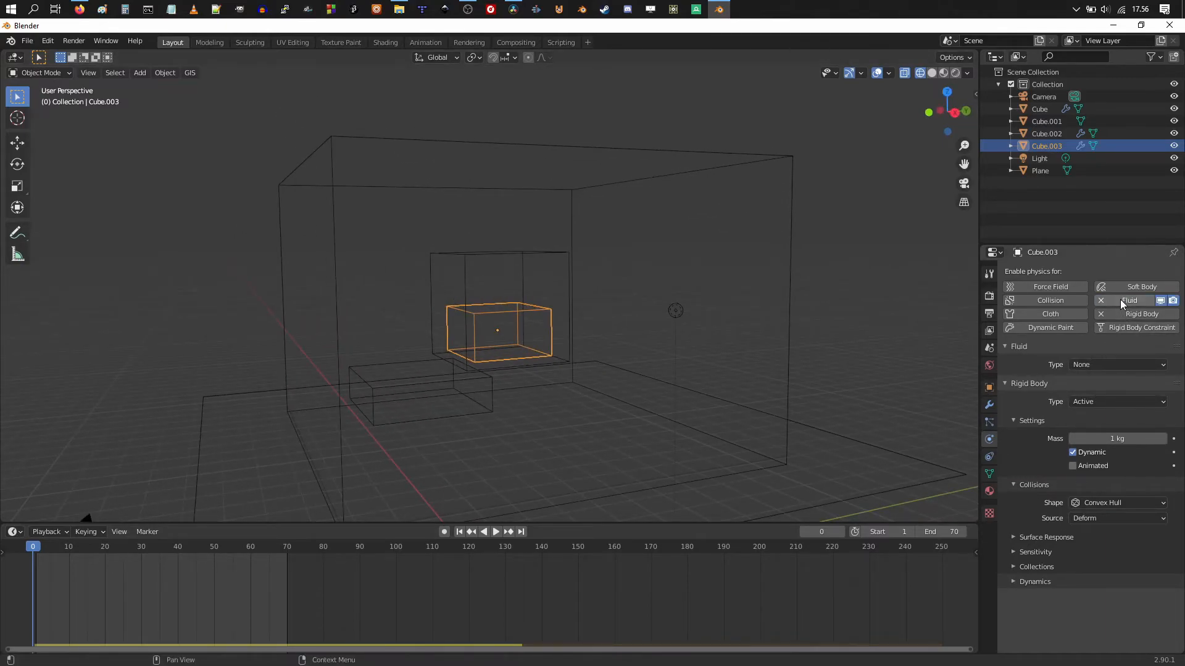
click(1095, 365)
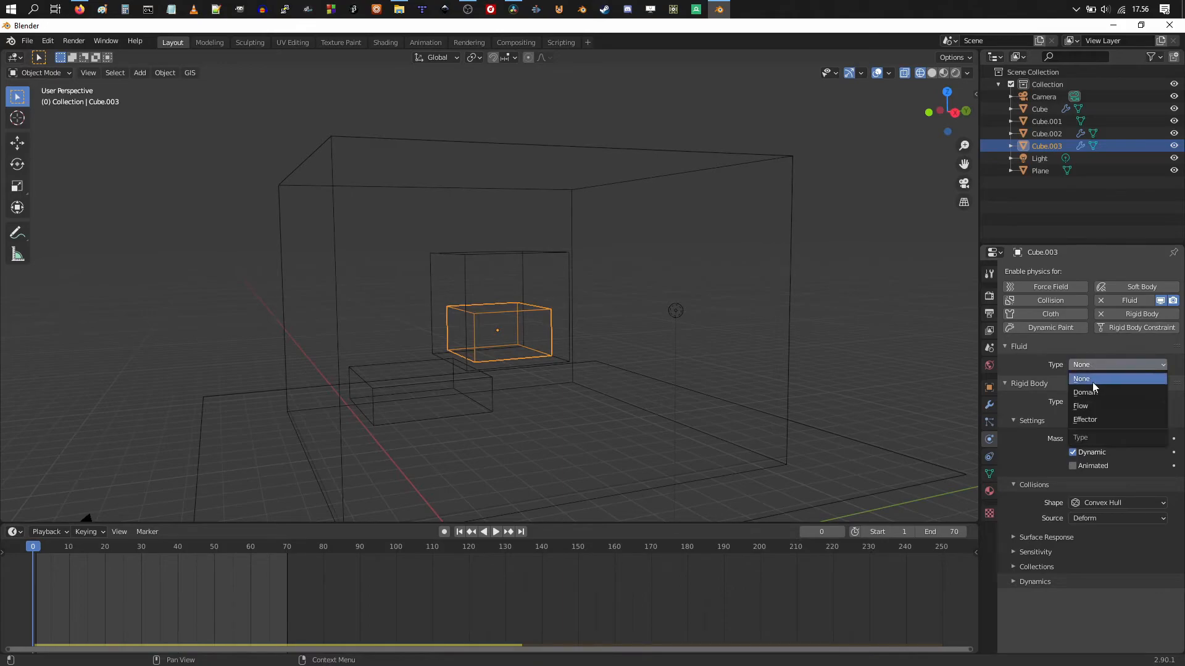
click(1090, 406)
click(1089, 401)
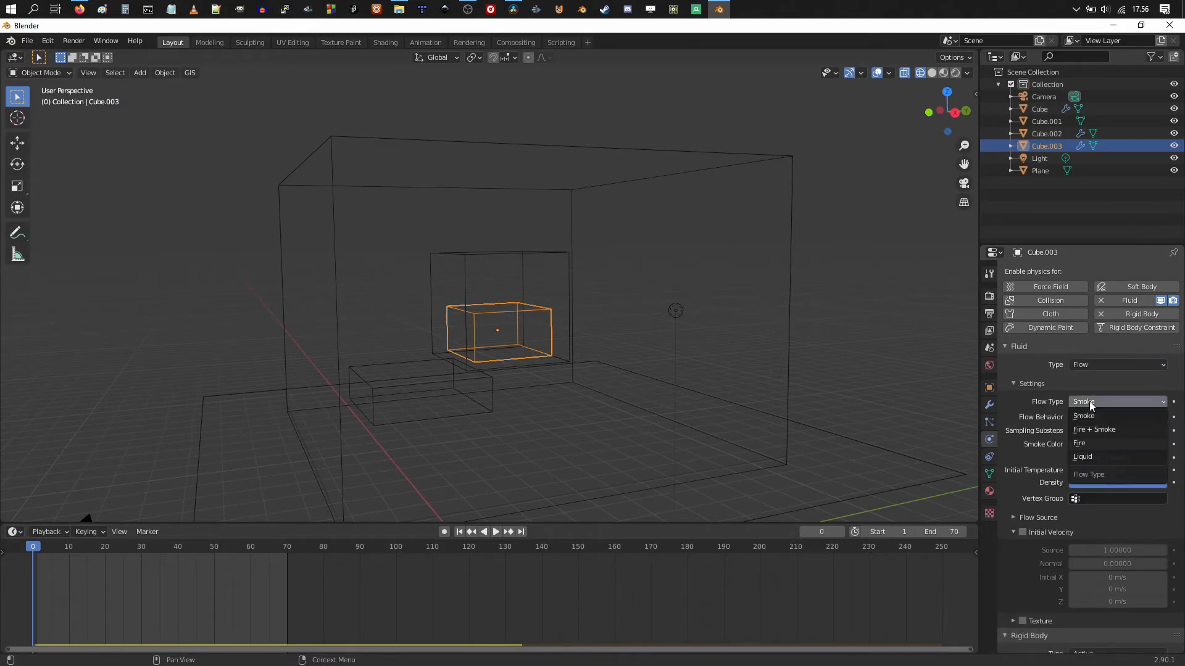
click(1093, 459)
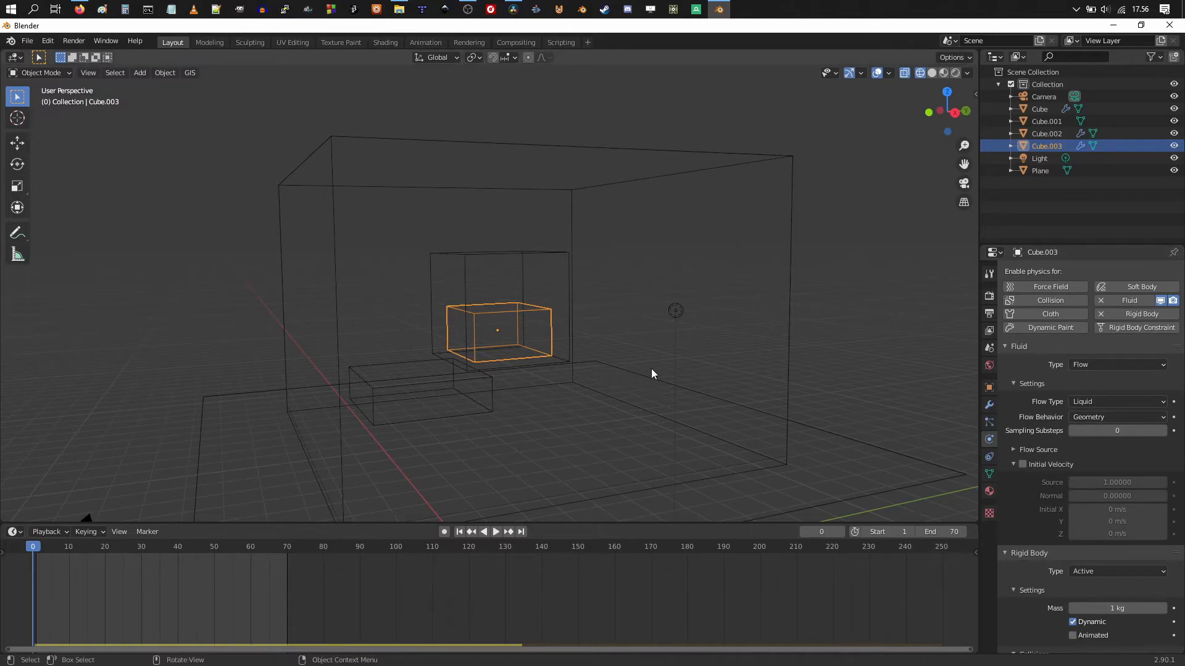
- Preview the animation, return to frame 0, and remove the rigid body physics from the small inner box
key(space)
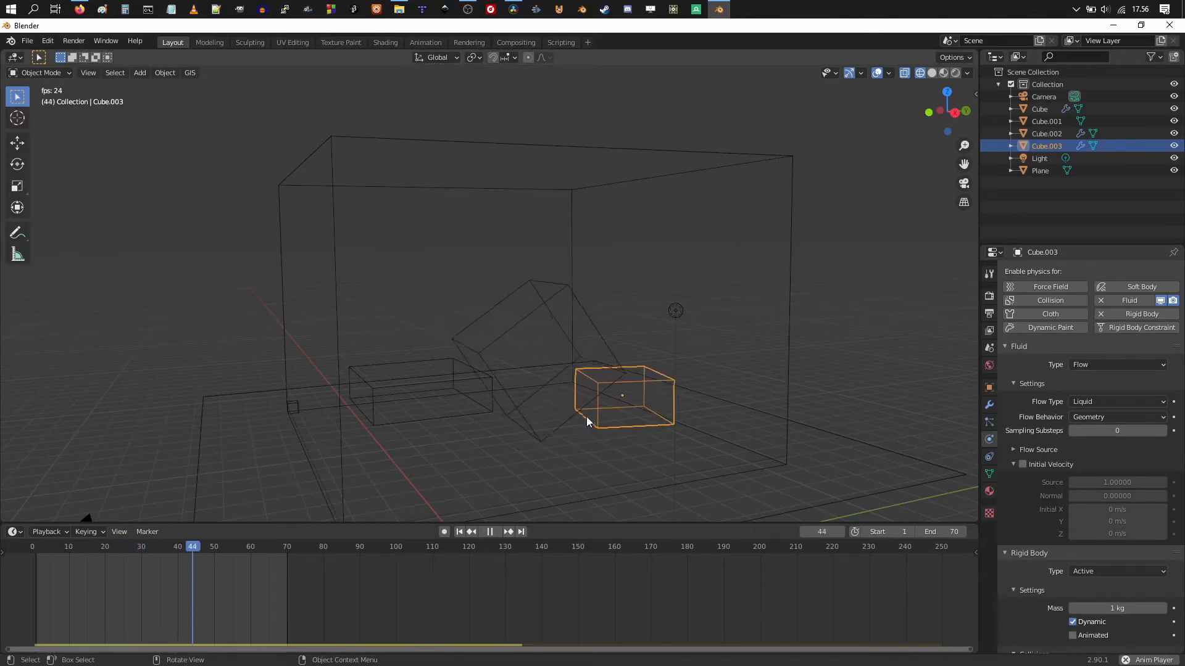
key(Escape)
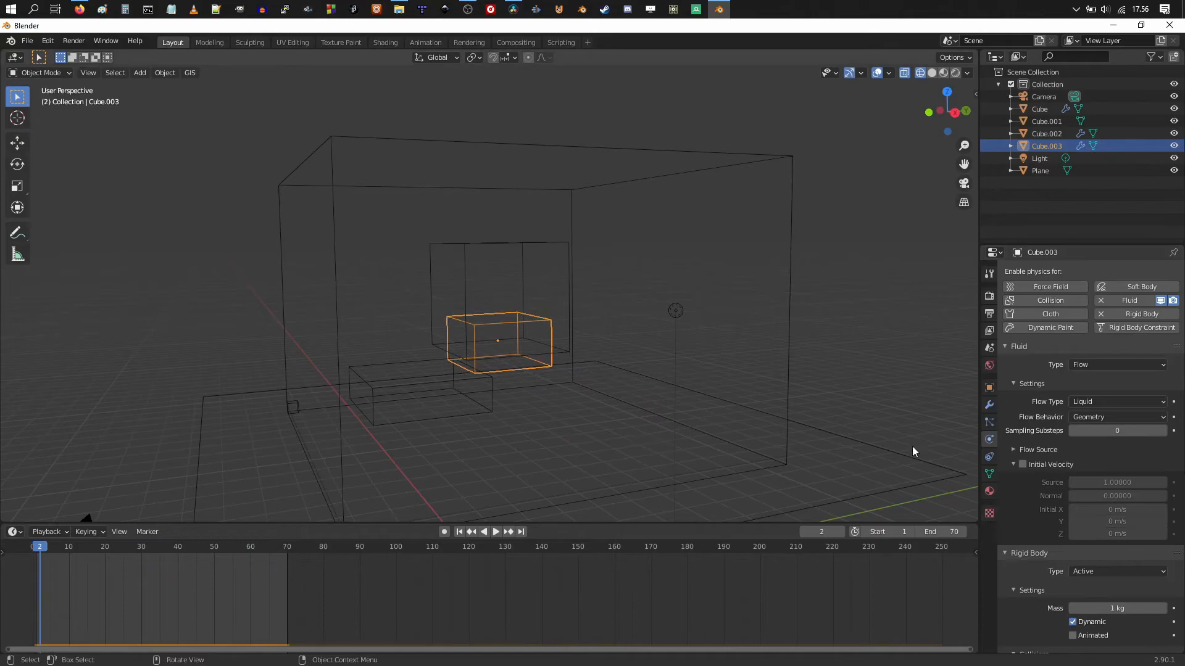
scroll(1104, 469, down, 4)
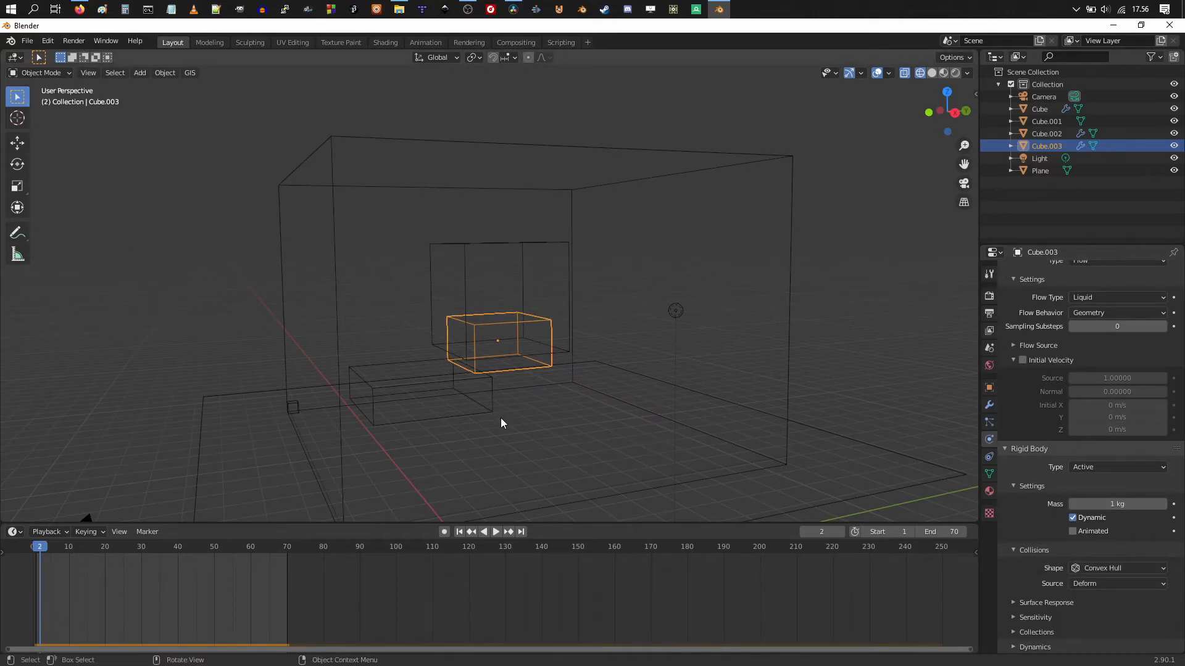
mouse_move(35, 547)
mouse_down()
mouse_move(54, 551)
mouse_move(32, 549)
mouse_up()
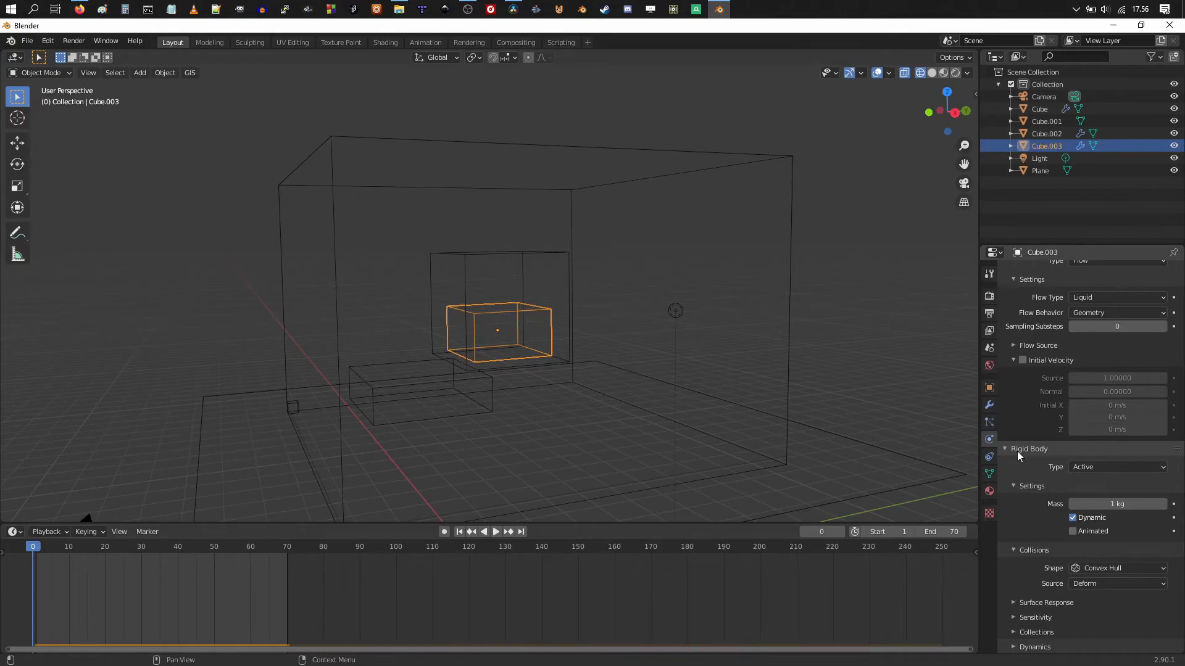
scroll(1032, 461, up, 4)
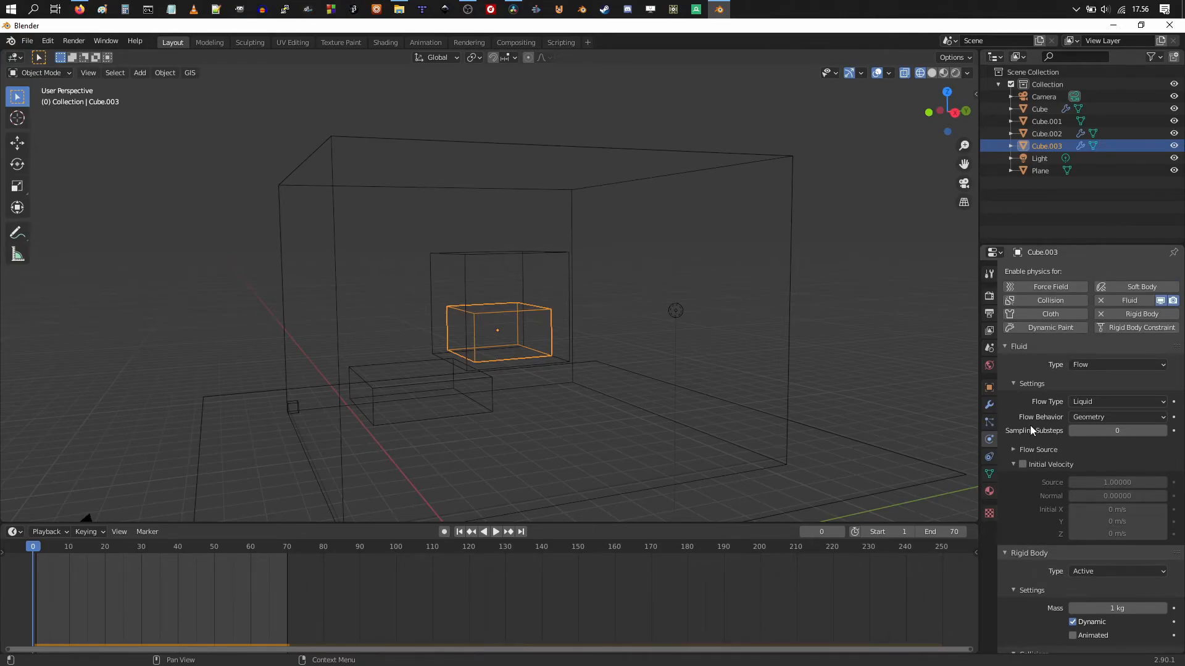
click(1101, 314)
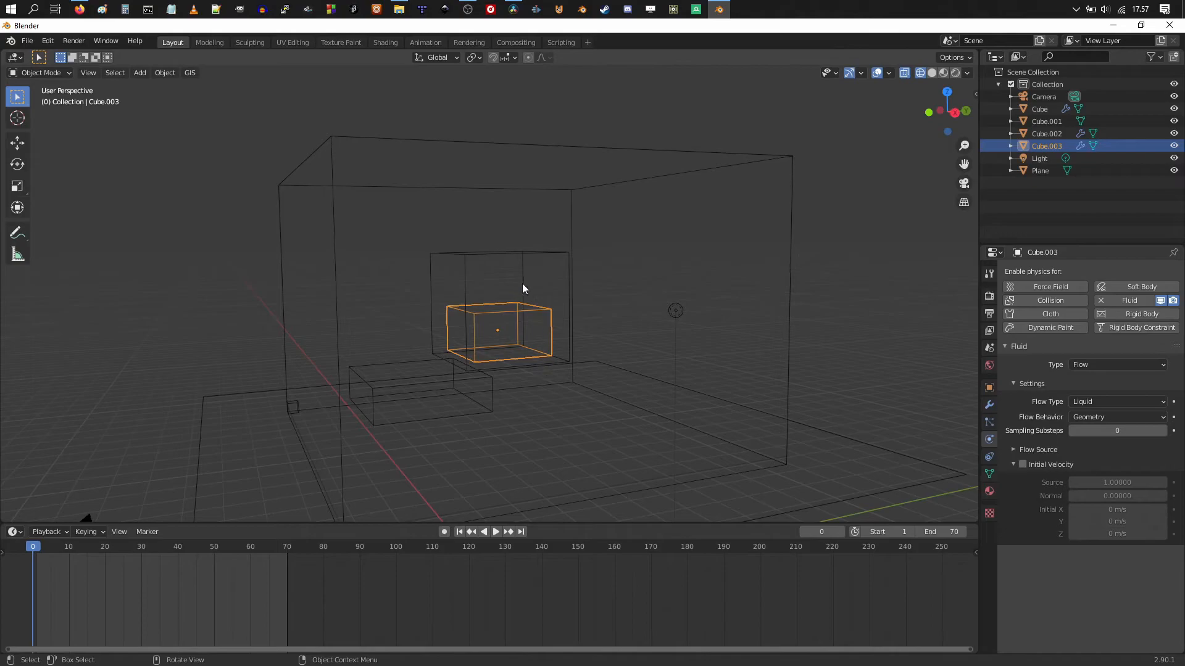
- Play the animation to check how the falling cube and the small liquid box behave
key(space)
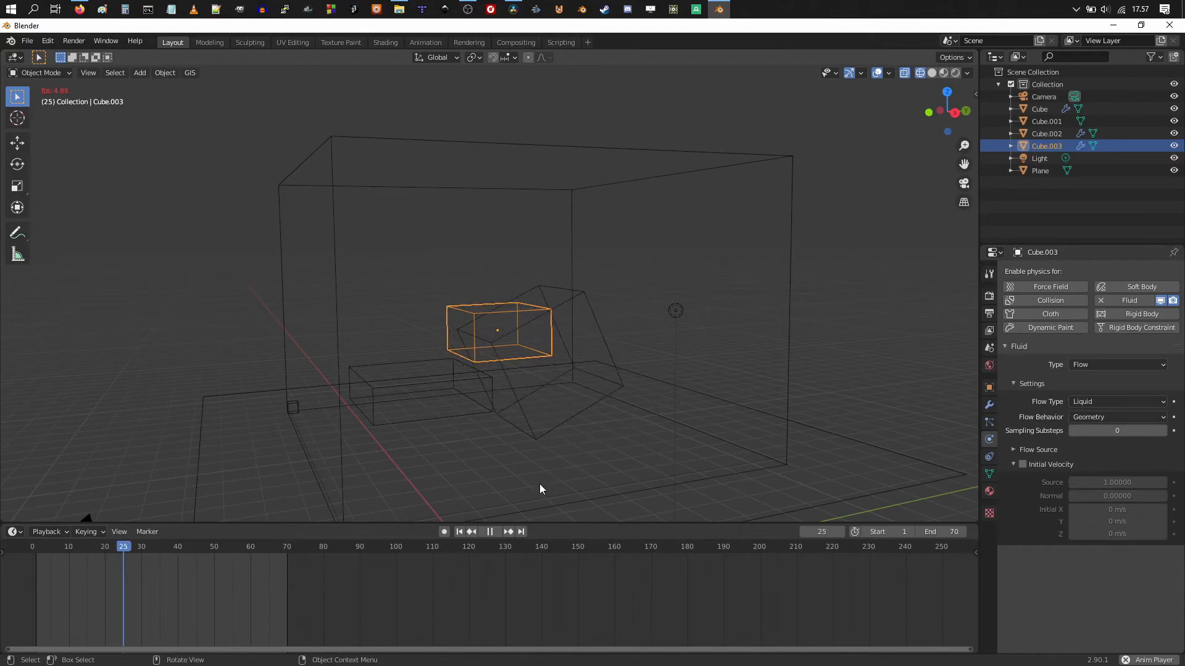
click(22, 554)
key(space)
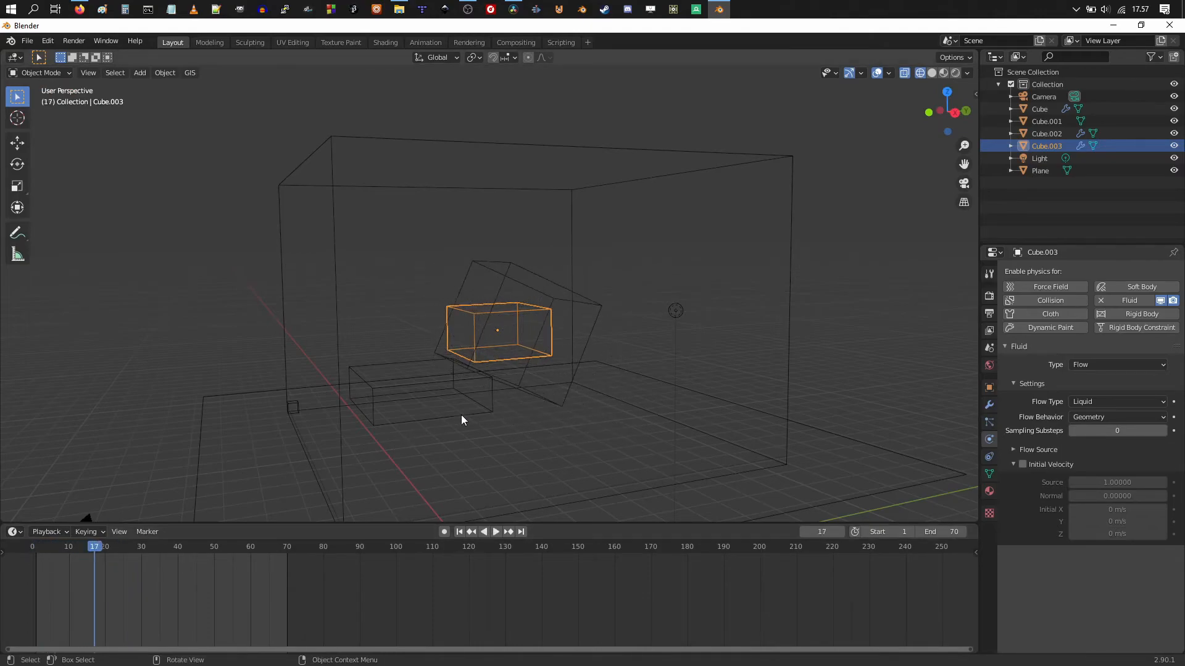
- Reapply the Replay cache type on the large liquid domain and play the simulation
click(589, 187)
scroll(1046, 480, down, 10)
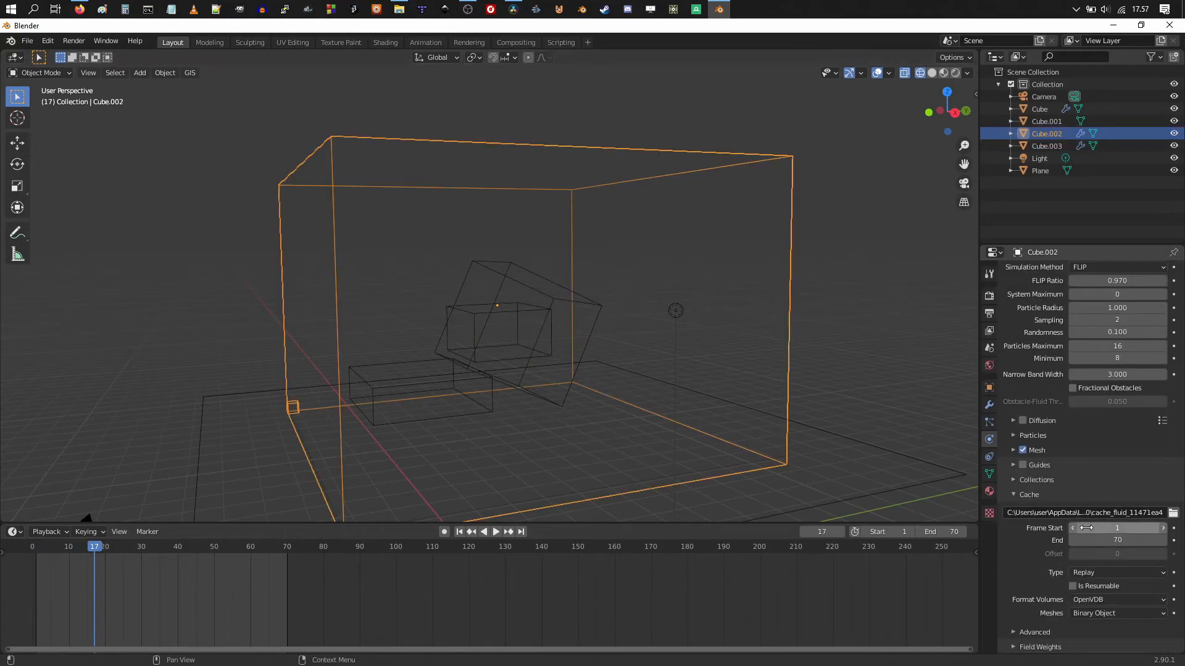
click(1089, 571)
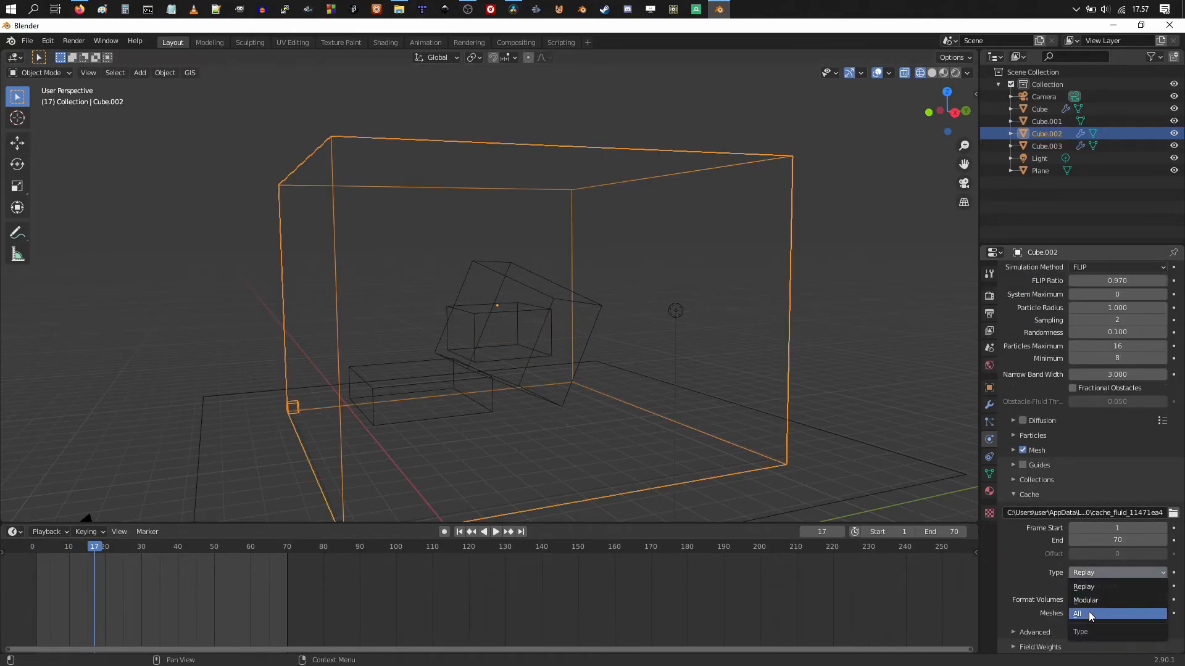
click(1090, 582)
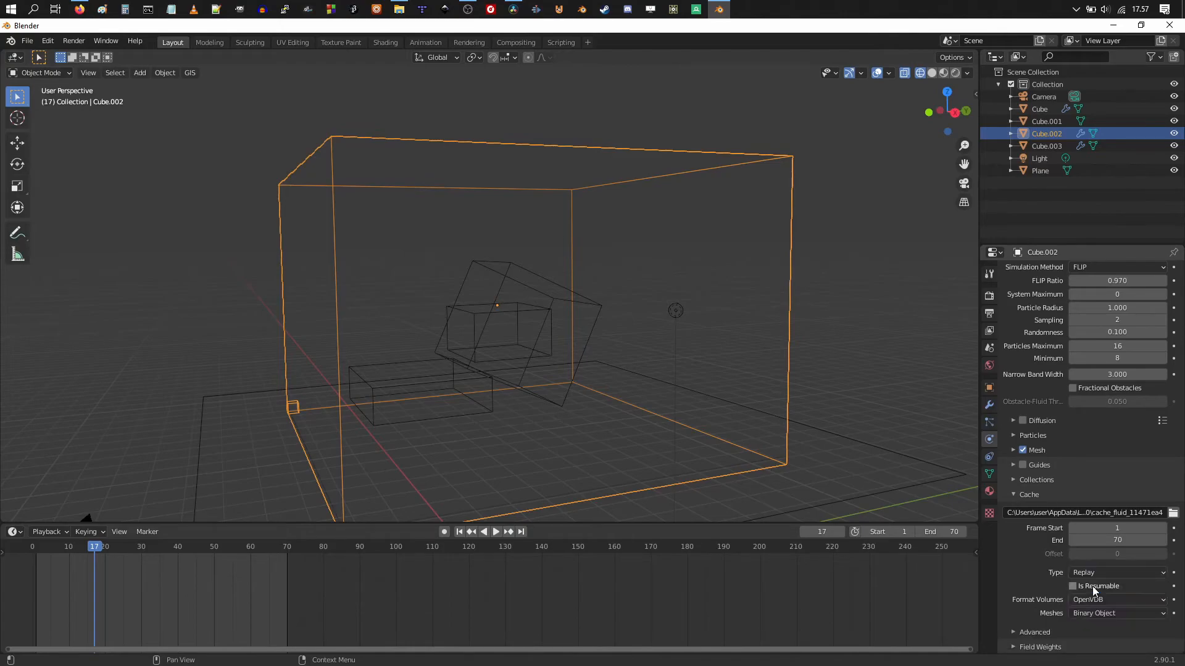
key(space)
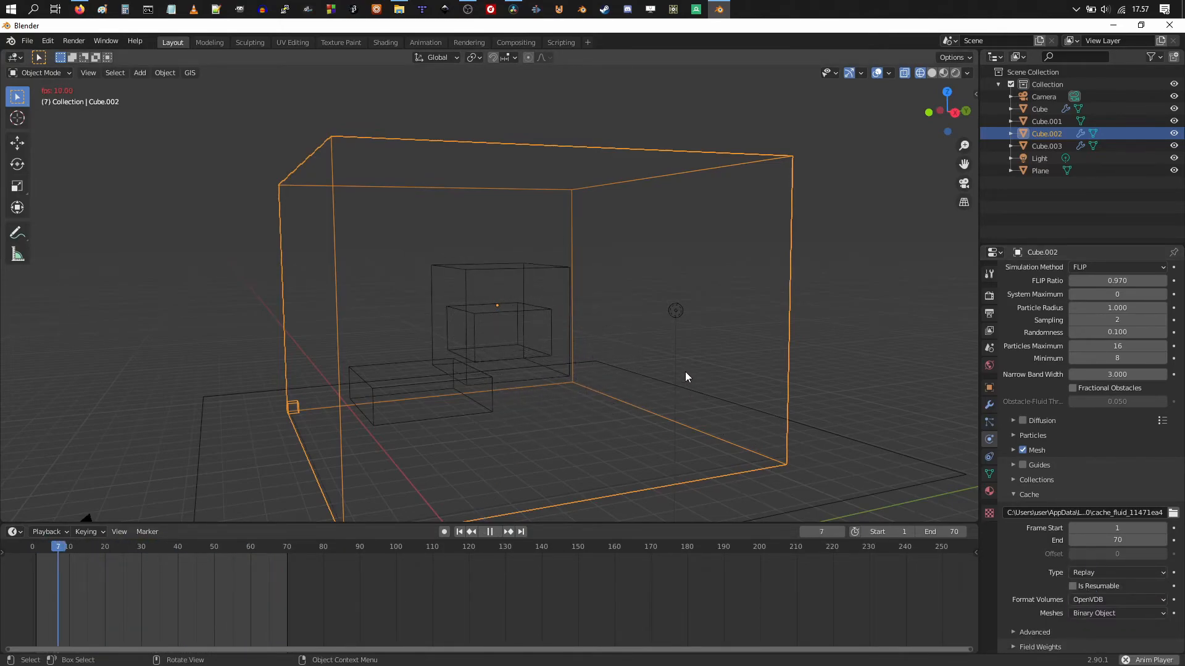
middle_drag(668, 369, 683, 387)
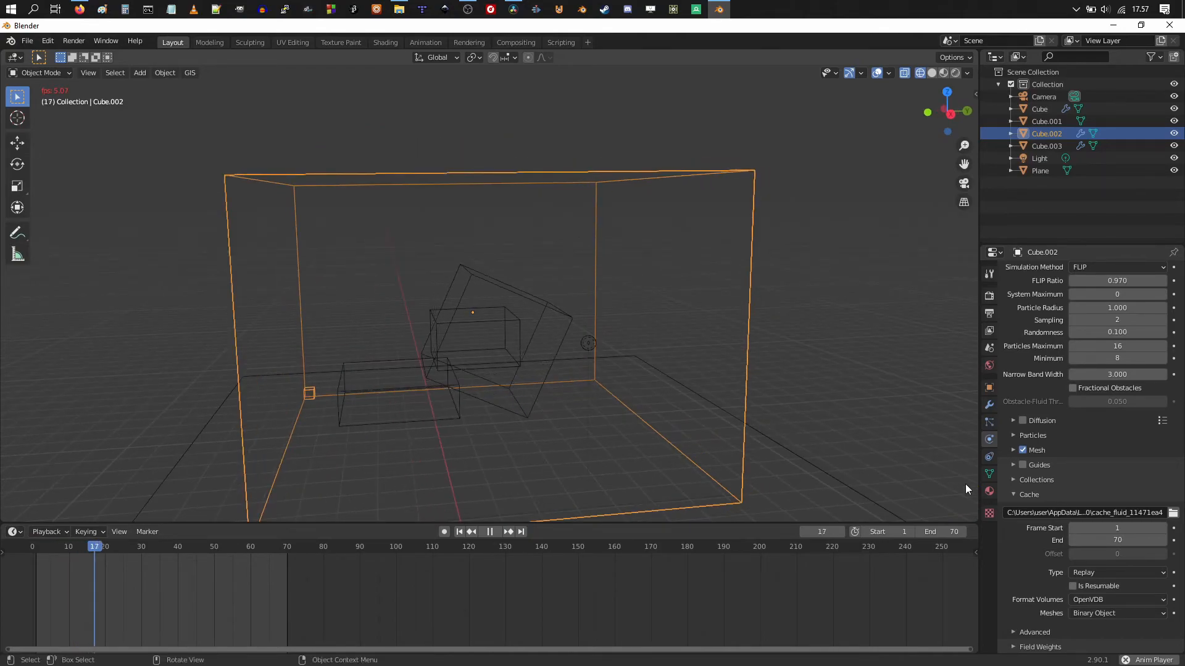
- Disable Mesh for the liquid domain, then switch its cache type to All and back to Replay
click(1022, 450)
scroll(1022, 450, up, 1)
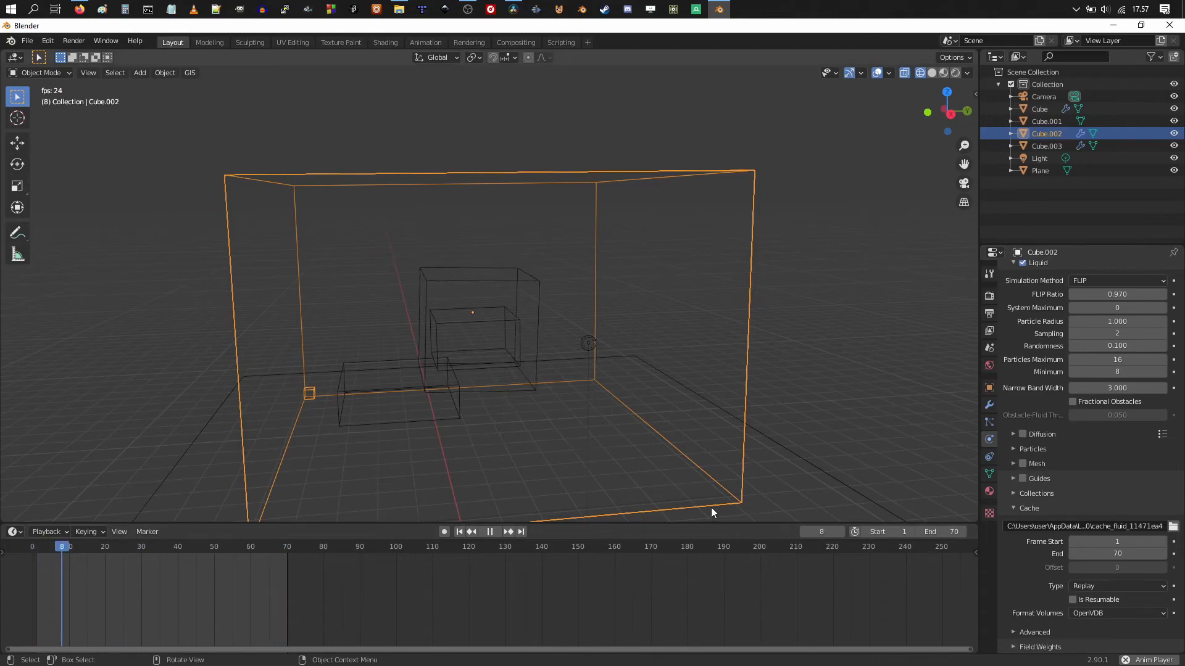
click(1090, 586)
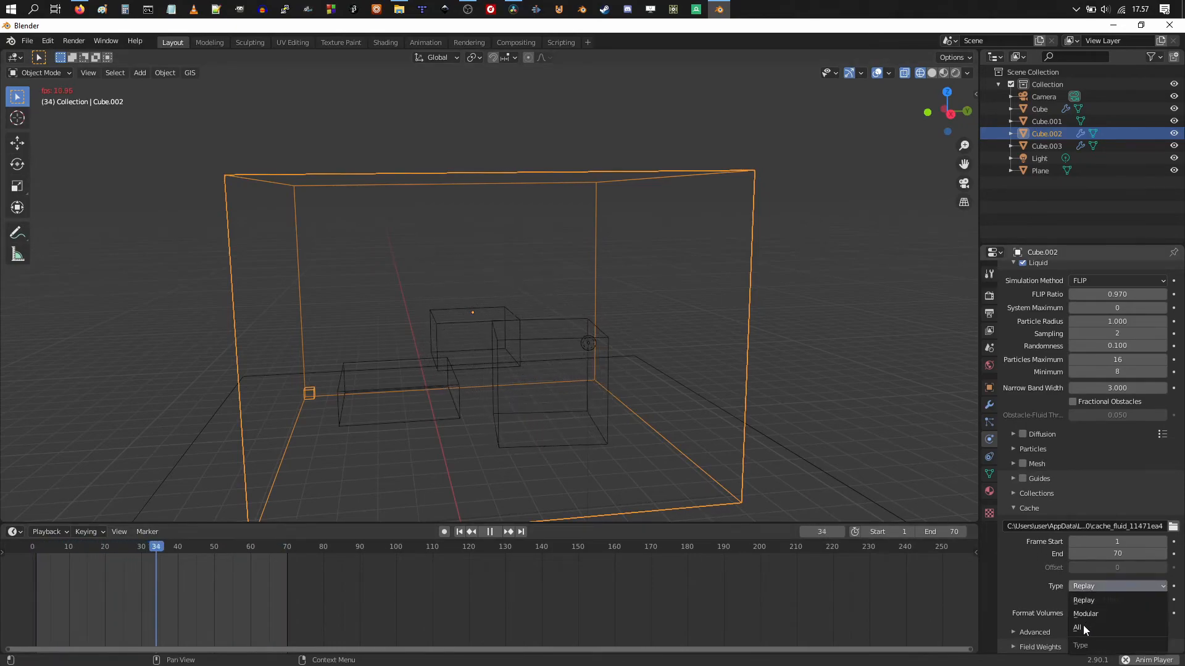
click(1083, 625)
click(1087, 584)
click(1089, 600)
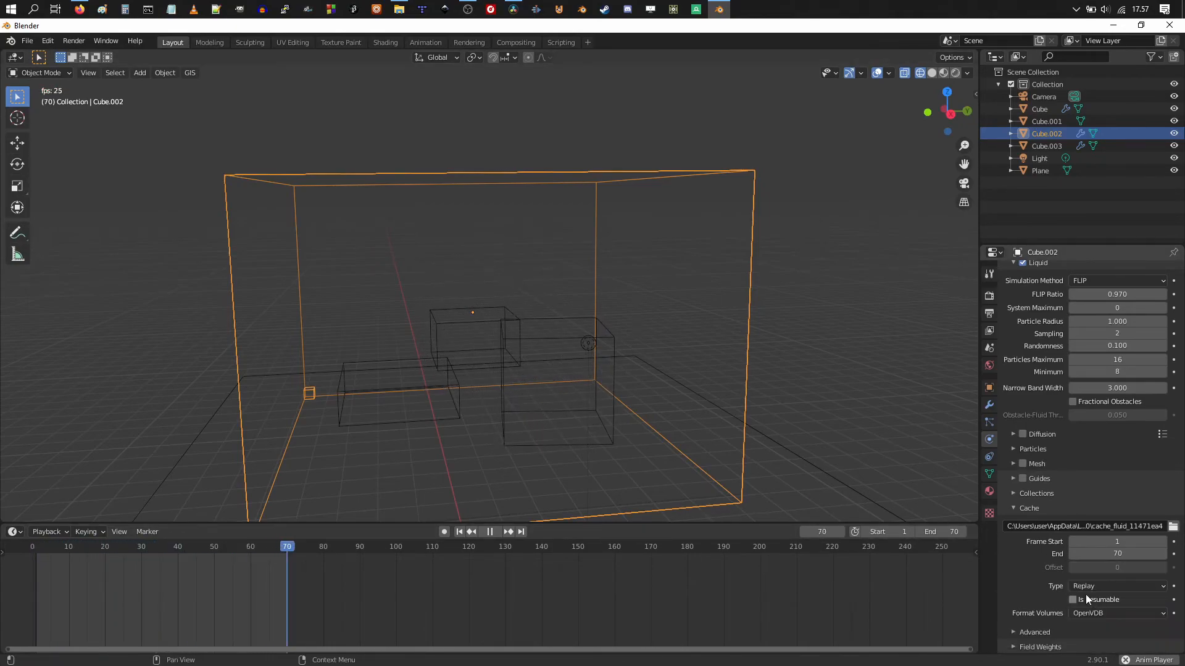
- Stop the playback and return the timeline to frame 0
mouse_move(625, 405)
middle_down()
mouse_move(598, 395)
mouse_move(558, 405)
mouse_move(634, 397)
mouse_move(610, 391)
middle_up()
key(space)
drag(213, 547, 32, 546)
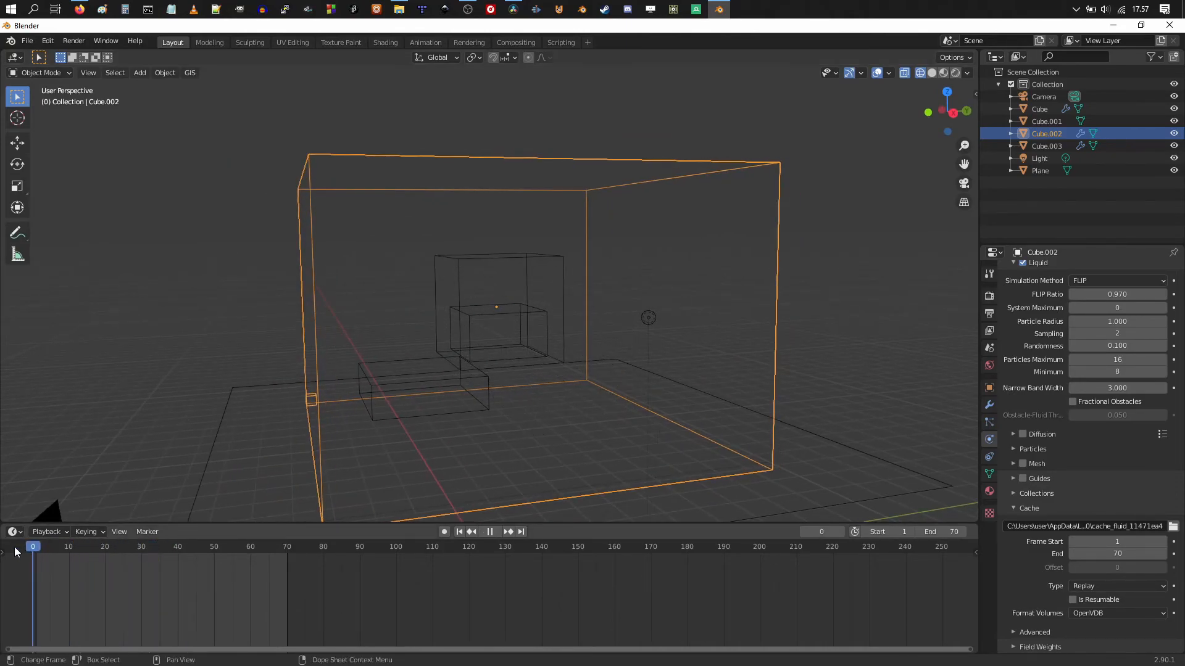
- Select the falling cube and enter Edit Mode on its mesh
click(490, 257)
middle_drag(504, 270, 558, 291)
scroll(555, 297, down, 2)
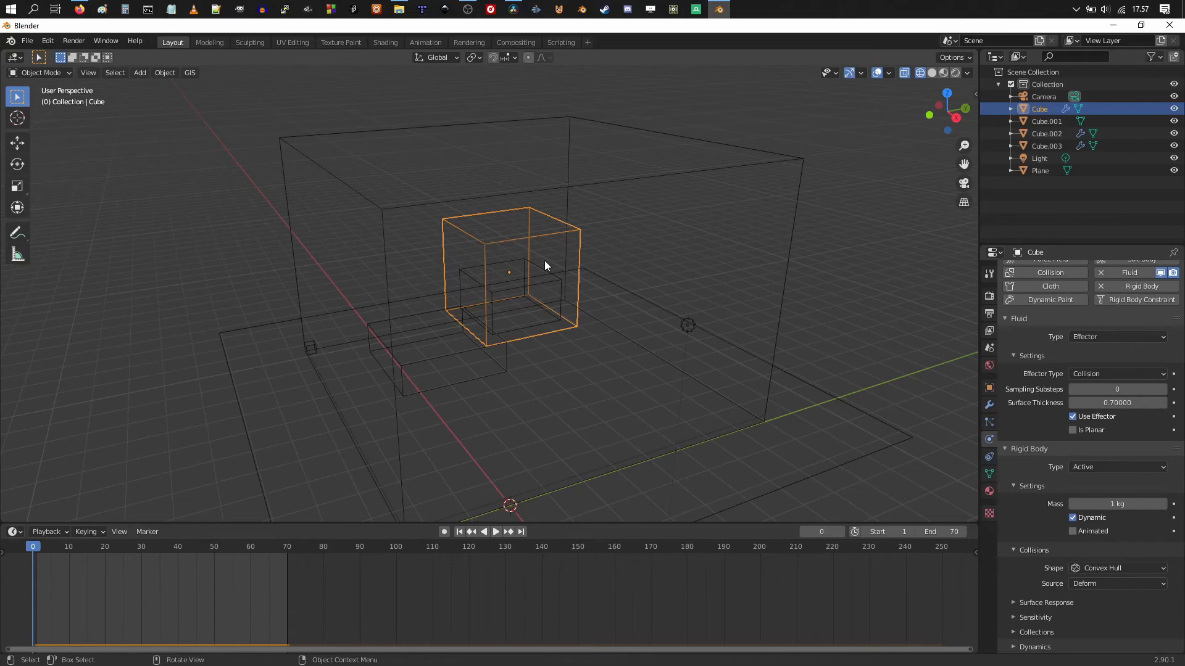
click(53, 72)
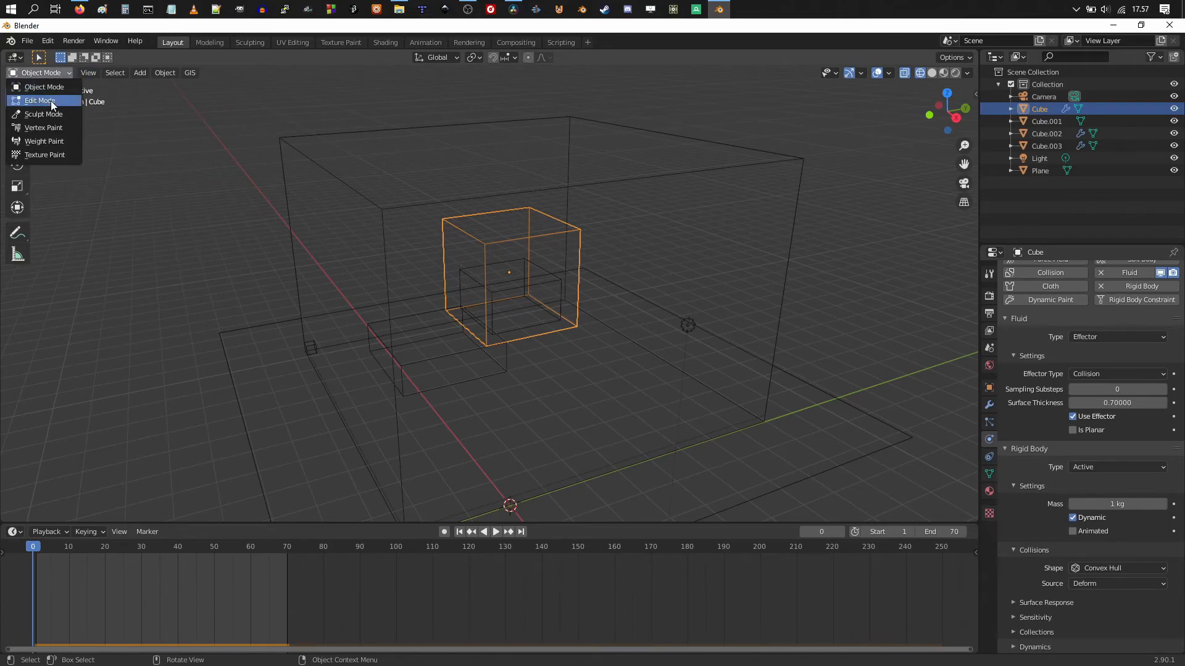
click(31, 100)
- Display the face normals of the falling cube in the viewport overlays and increase their display size
click(888, 73)
click(888, 73)
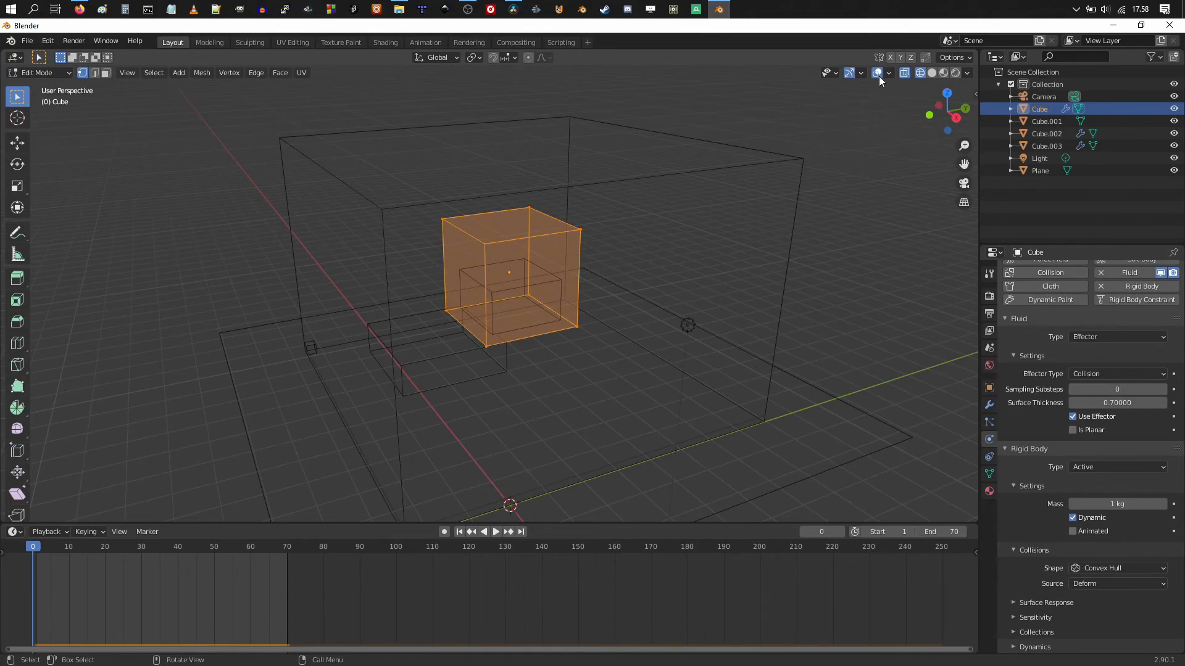
click(891, 72)
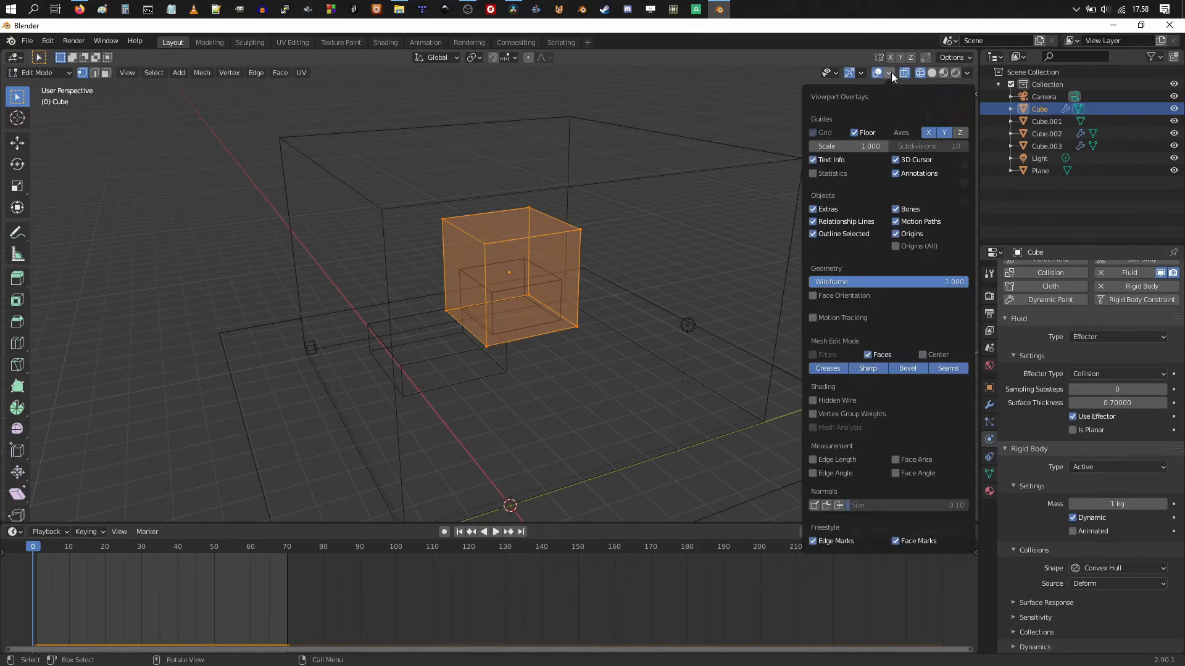
click(889, 73)
click(889, 74)
click(839, 506)
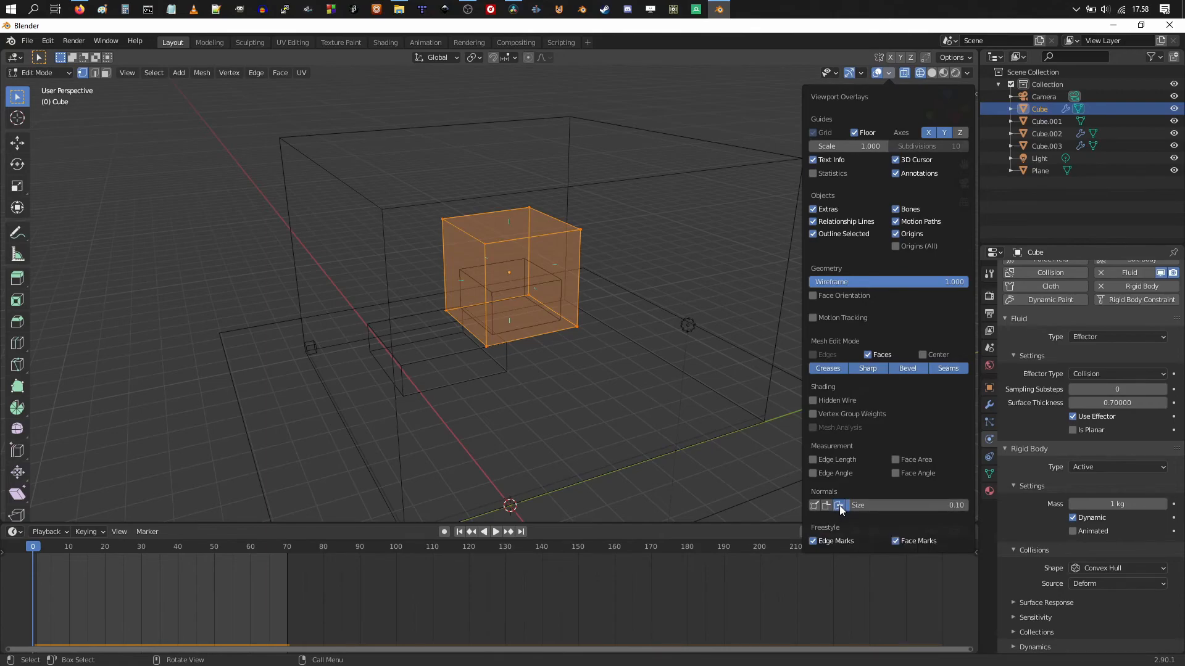
drag(852, 505, 905, 505)
middle_drag(587, 289, 561, 267)
middle_drag(548, 344, 577, 313)
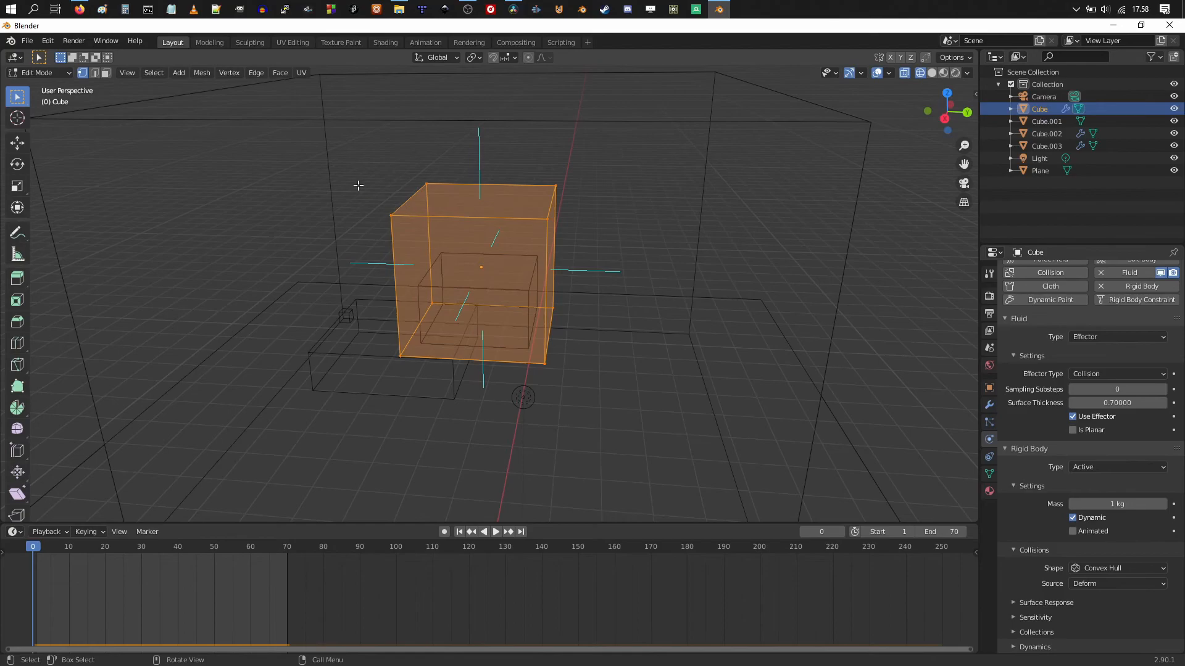
- Flip the falling cube's normals so they face inward and return to Object Mode
click(257, 74)
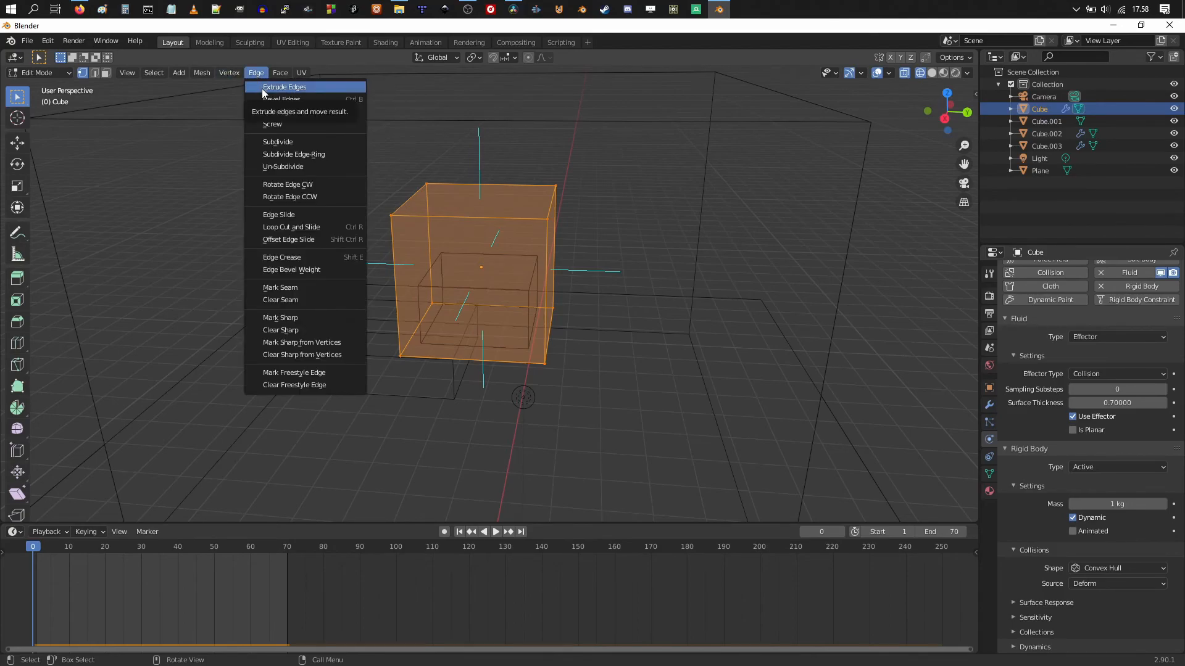
mouse_move(212, 74)
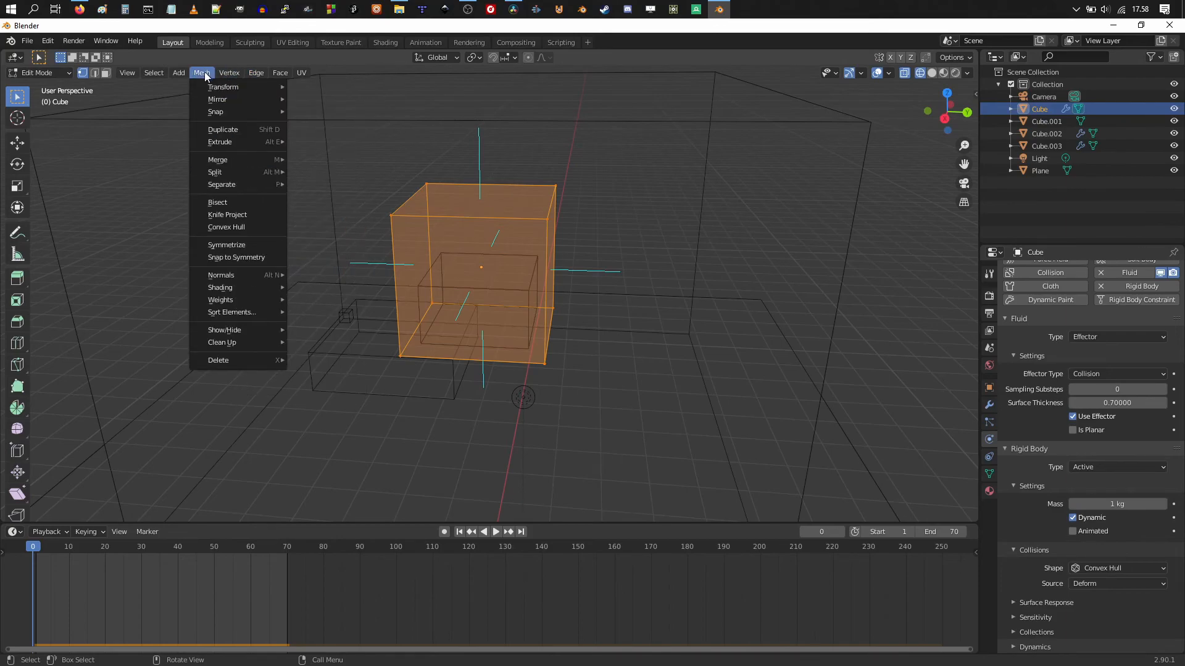
mouse_move(252, 279)
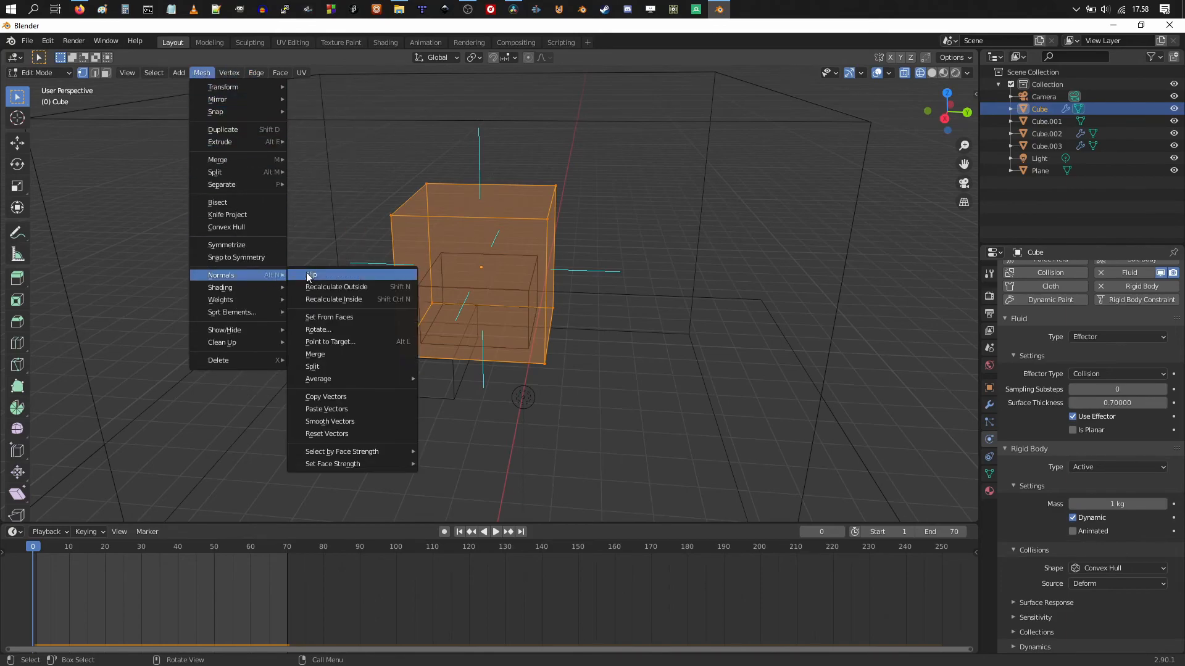
click(335, 275)
middle_drag(534, 307, 618, 305)
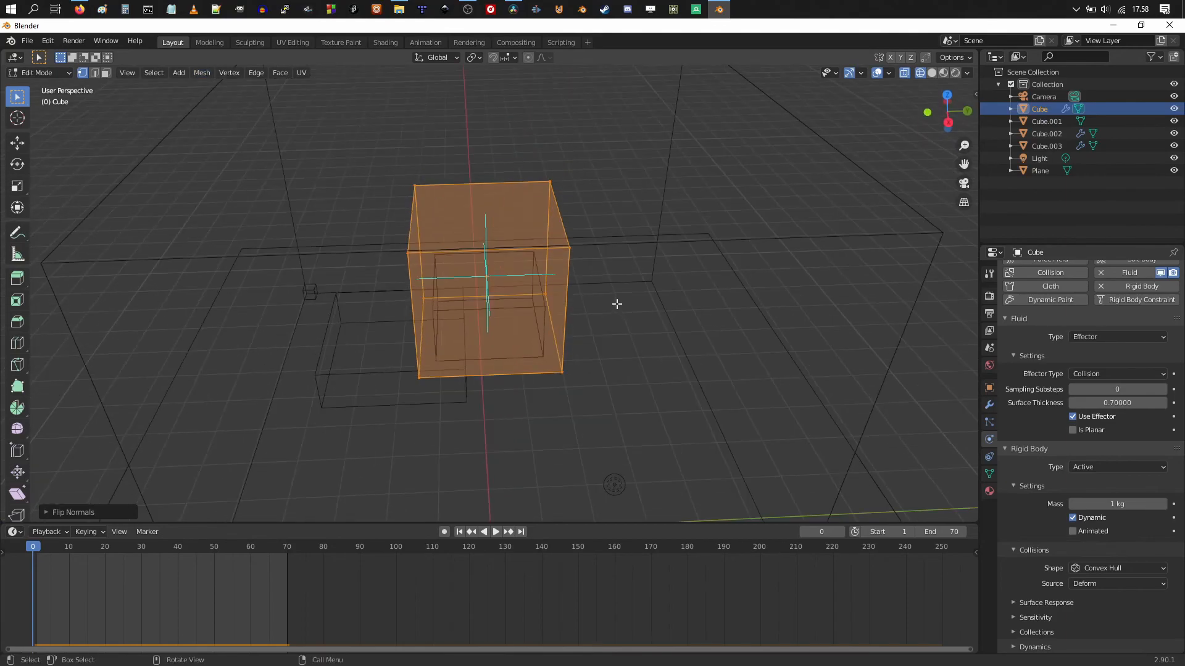
key(Tab)
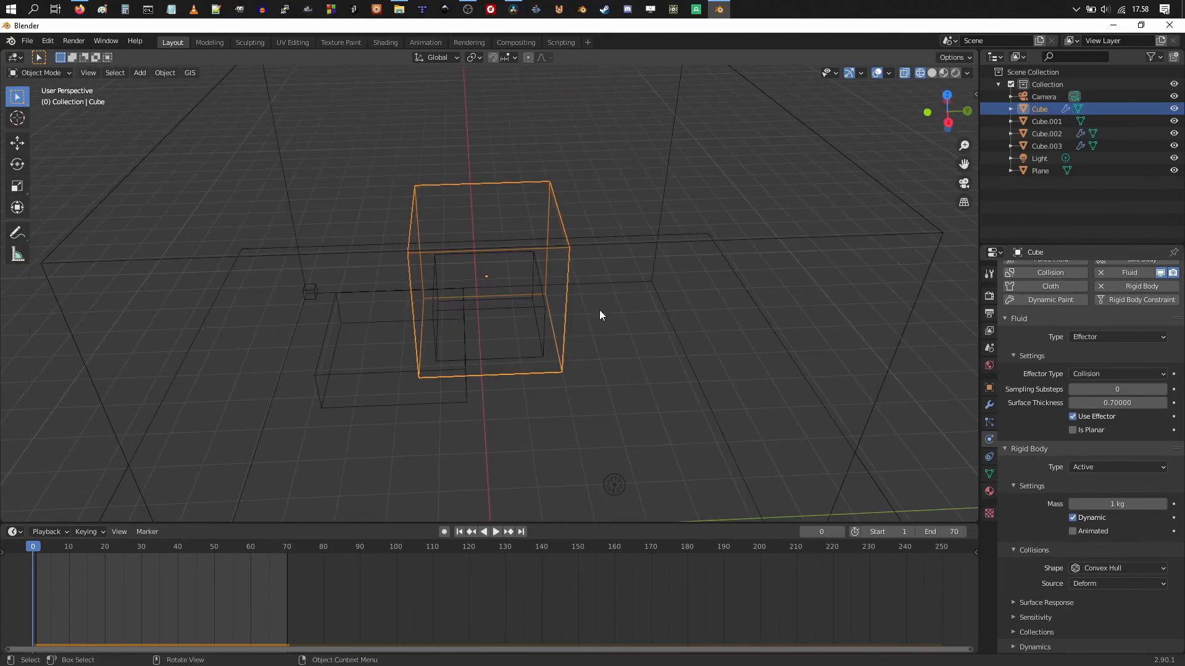
- Play the simulation to check the liquid inside the falling cube with its flipped normals
scroll(599, 313, down, 5)
key(space)
middle_drag(586, 352, 676, 341)
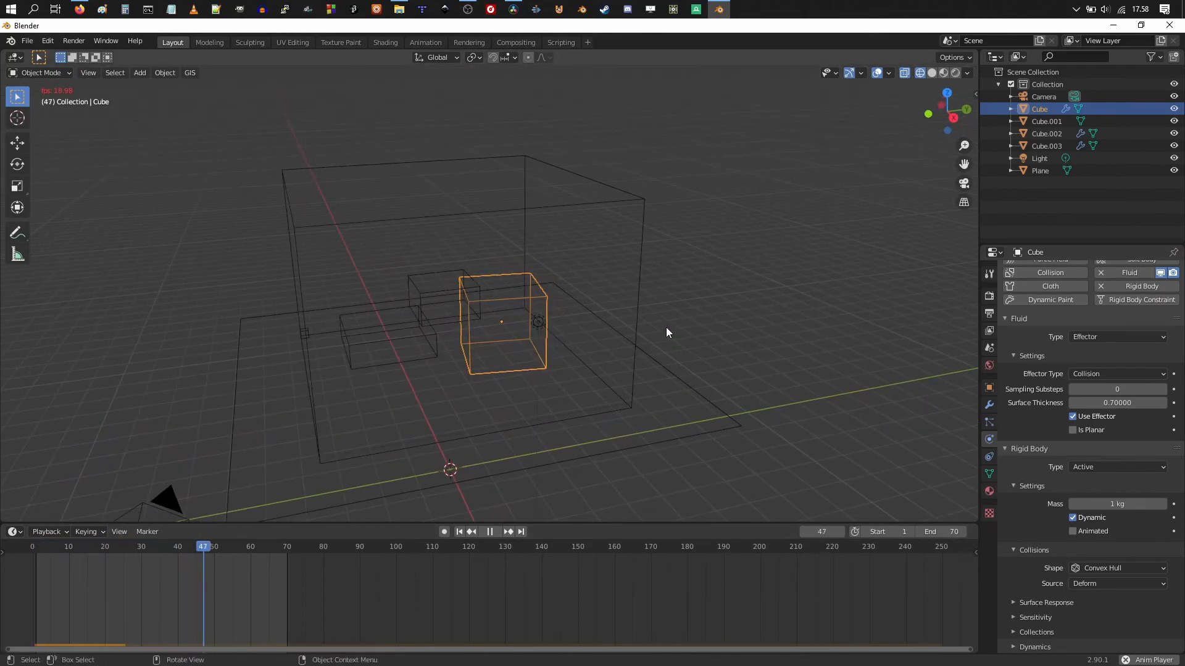
- Select the fluid domain and reset its cache by switching the cache type away from Replay and back to it
click(639, 263)
scroll(1119, 575, down, 12)
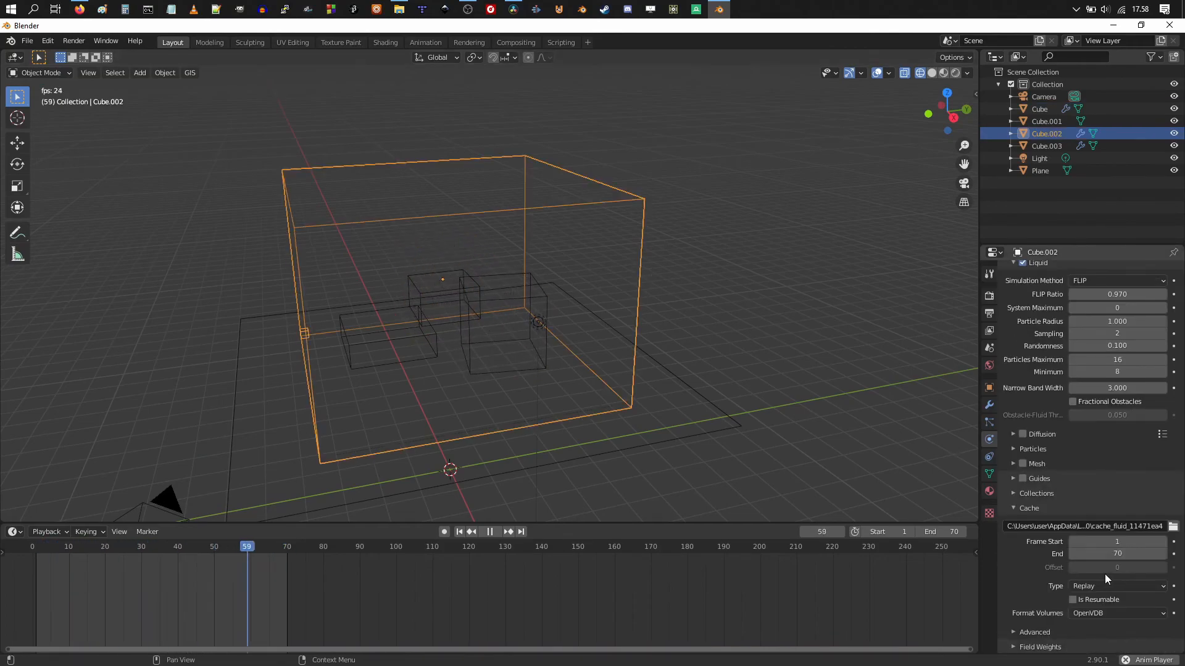
click(1094, 587)
click(1090, 627)
click(1084, 587)
click(1090, 599)
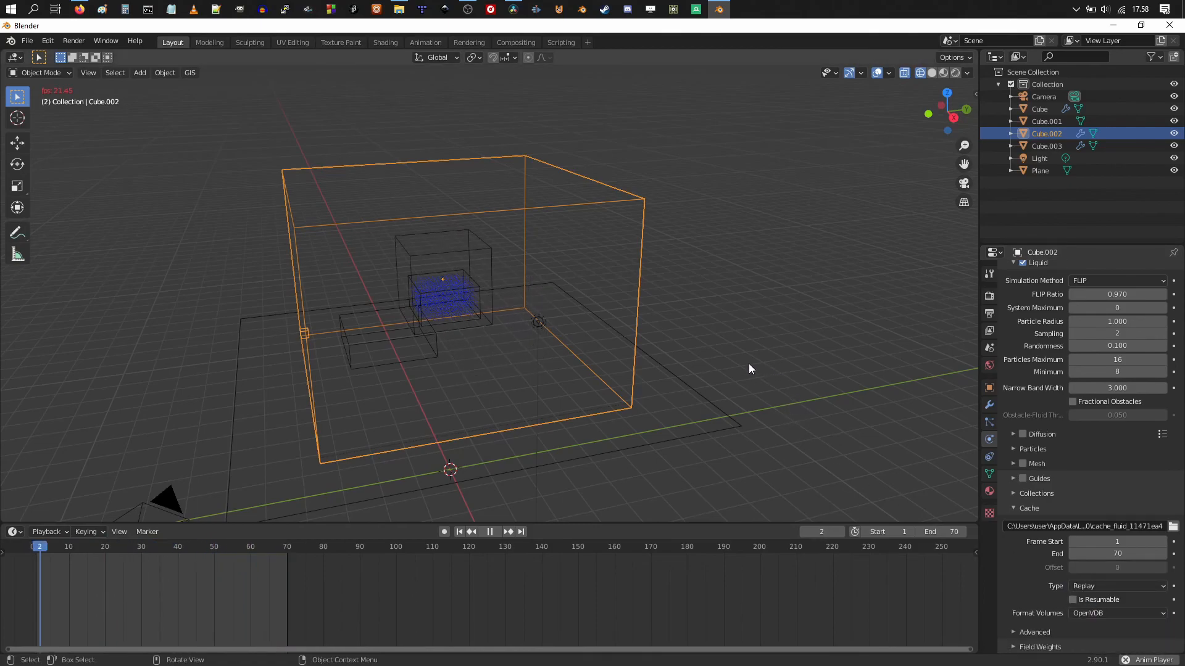
- Enable Mesh generation on the liquid domain and inspect the liquid surface around the falling cube during playback
middle_drag(560, 296, 473, 292)
scroll(474, 296, up, 4)
scroll(525, 347, down, 2)
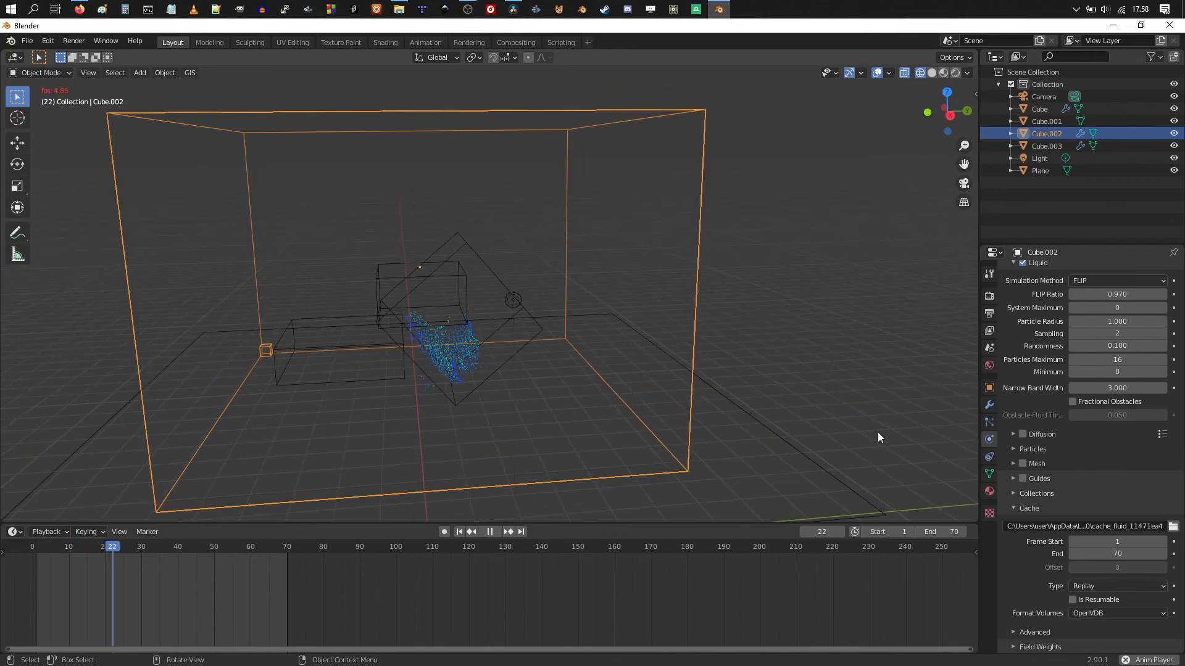
click(1022, 463)
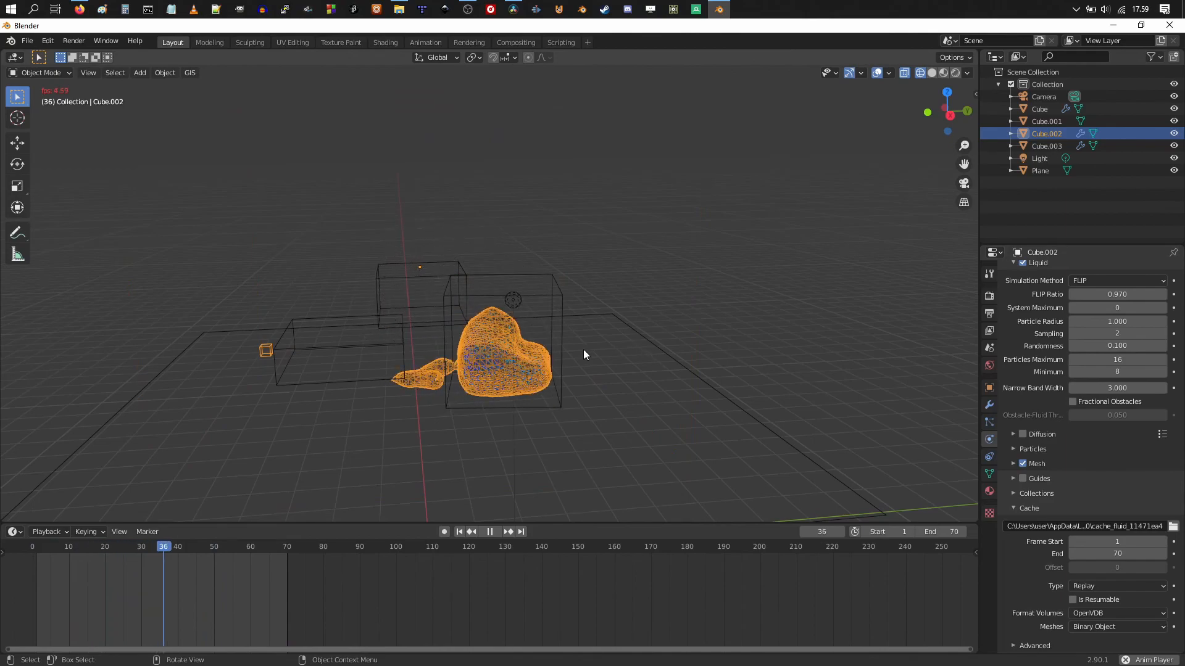
middle_drag(594, 349, 561, 385)
scroll(559, 393, up, 5)
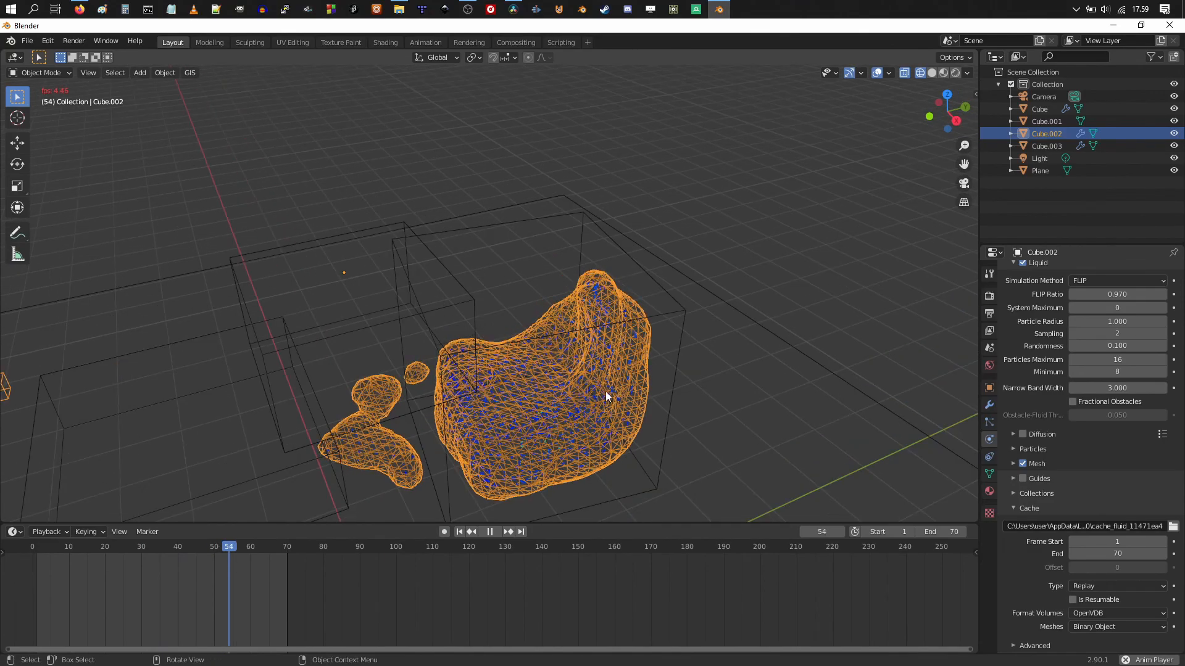
scroll(599, 370, down, 3)
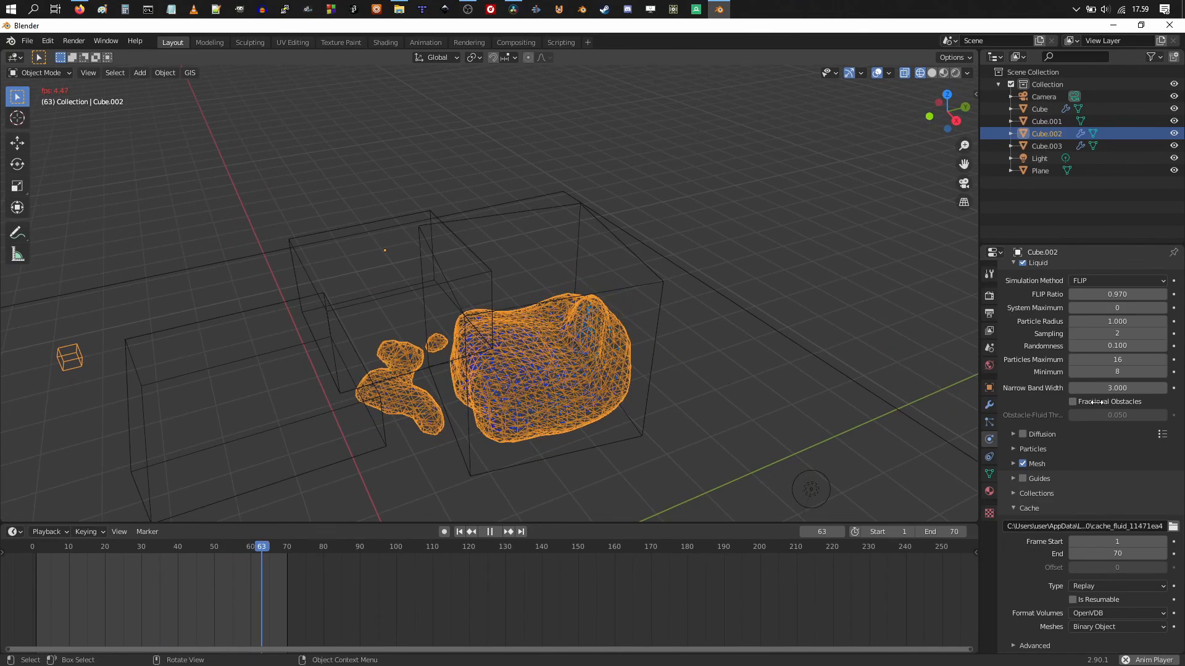
- Set the fluid domain's adaptive timesteps to a maximum of 12 and a minimum of 10
scroll(1080, 408, up, 8)
scroll(1079, 420, up, 3)
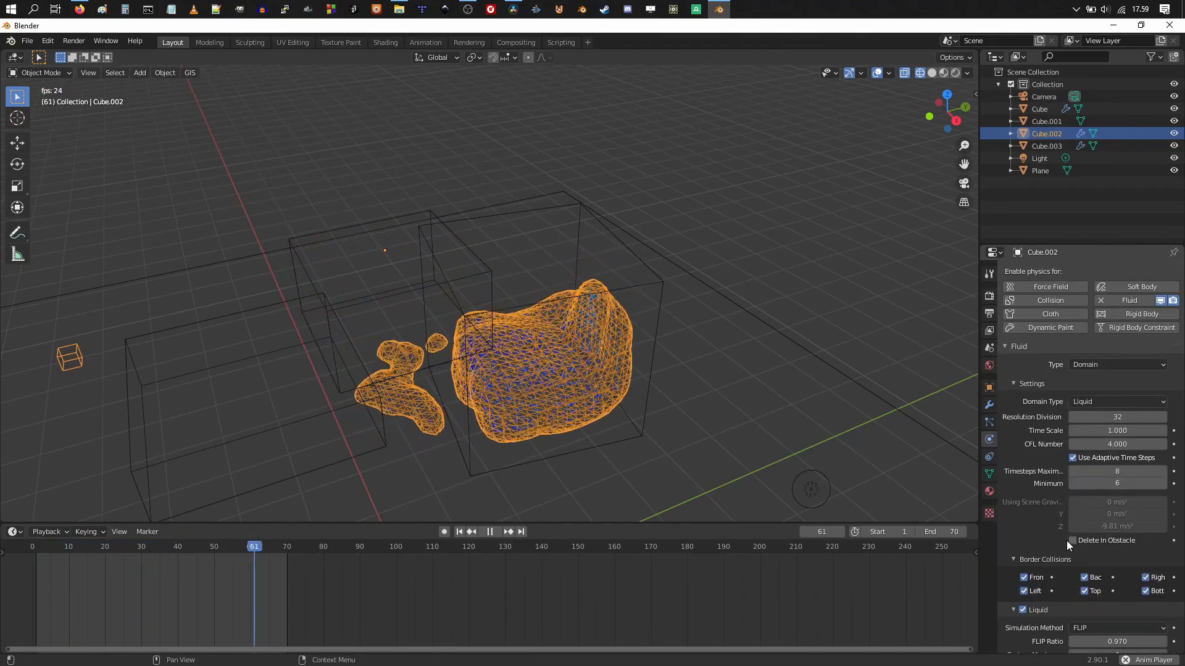
click(1109, 472)
text(12)
key(Return)
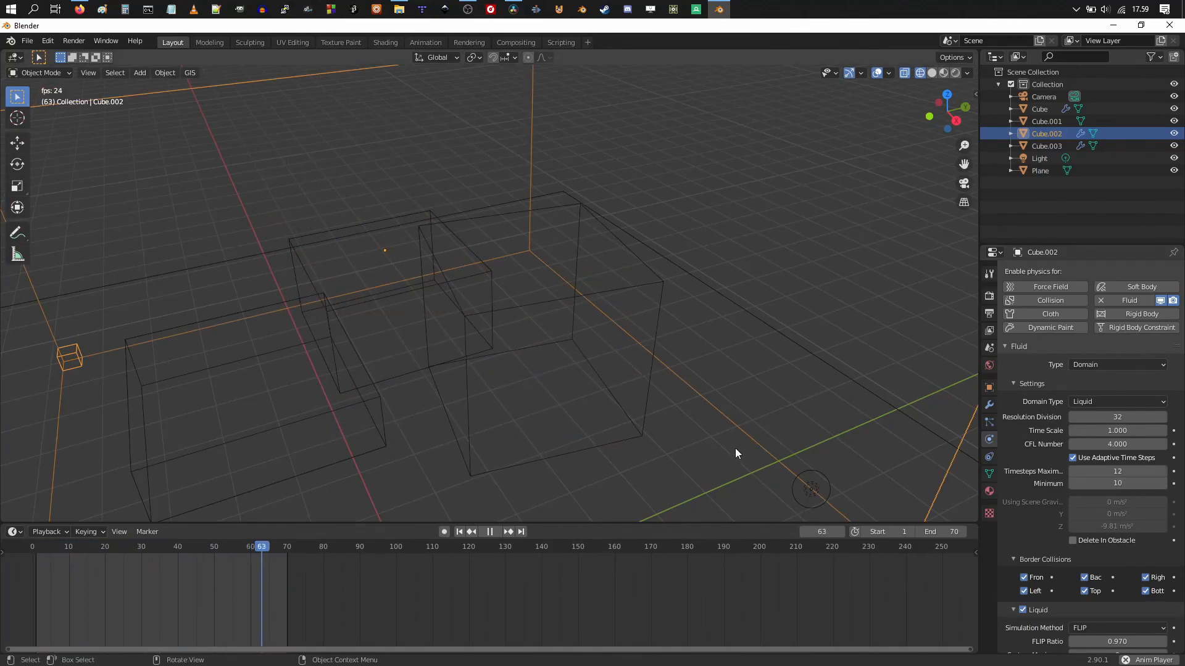
- Check from several angles how the liquid mesh stays inside the falling cube during playback with the new timesteps
scroll(672, 324, down, 1)
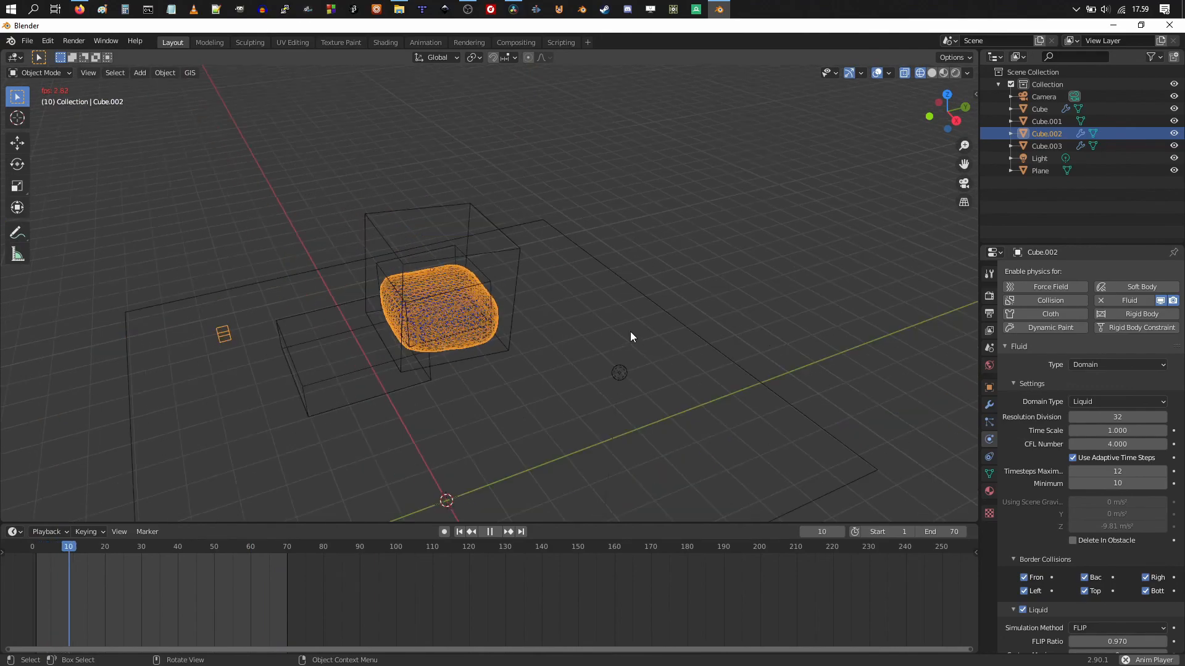
middle_drag(614, 299, 591, 308)
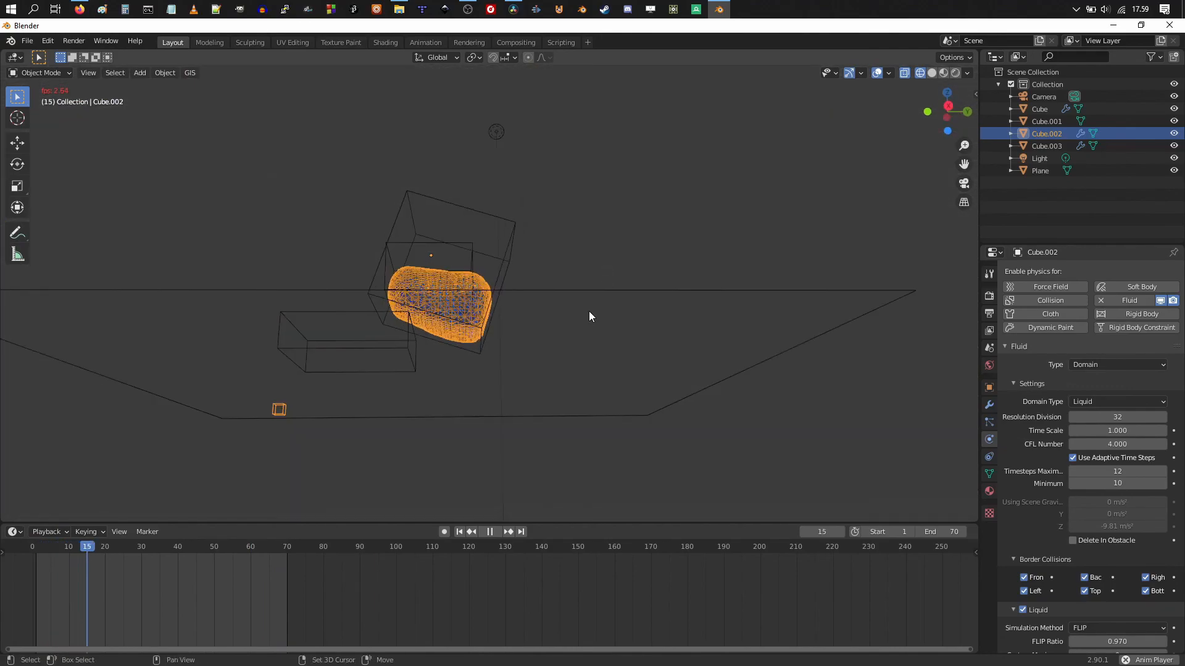
middle_drag(613, 370, 601, 349)
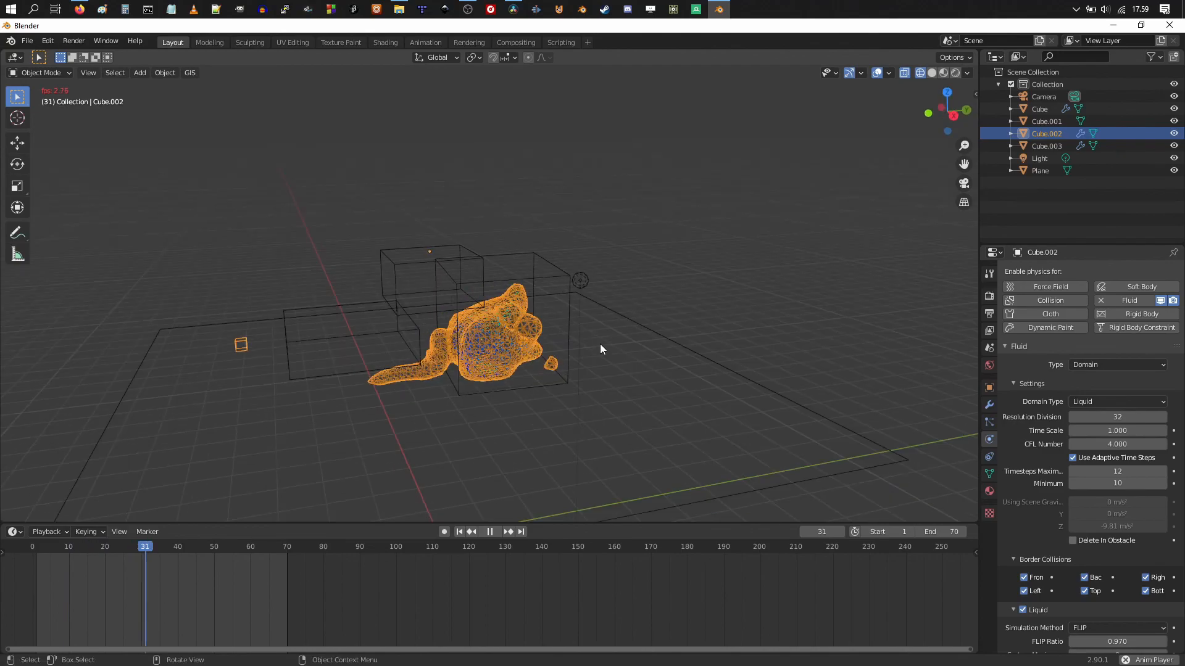